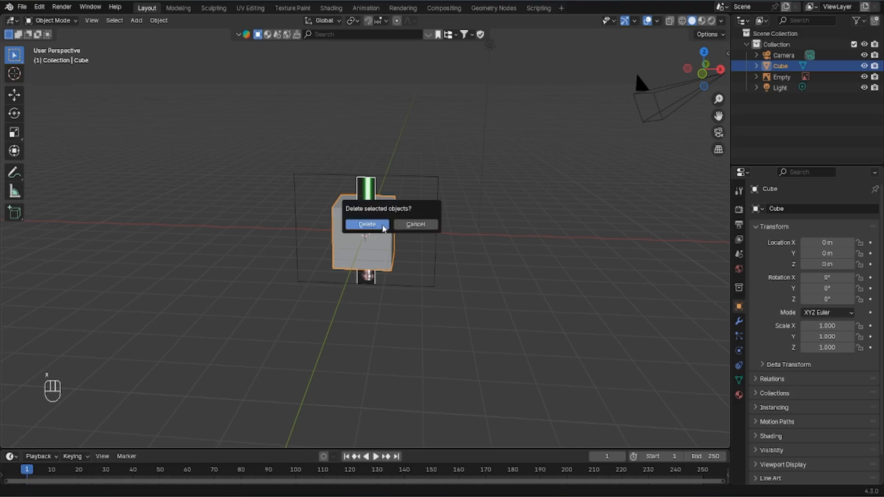
Delete the default cube so that the lightsaber reference image is unobstructed
{"action": "left_click", "coordinate": [382, 224]}
{"action": "middle_click_drag", "start_coordinate": [386, 279], "coordinate": [387, 250]}
{"action": "scroll", "coordinate": [387, 250], "scroll_direction": "up", "scroll_amount": 6}
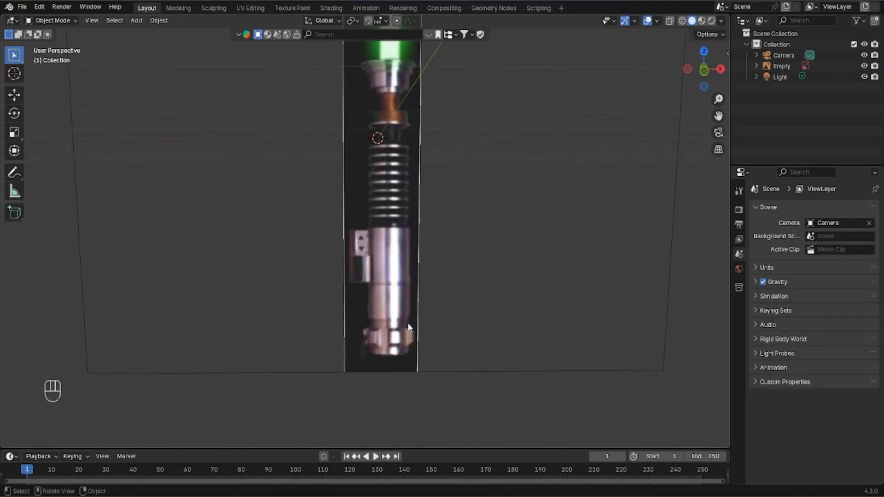
{"action": "middle_click_drag", "start_coordinate": [405, 263], "coordinate": [373, 127]}
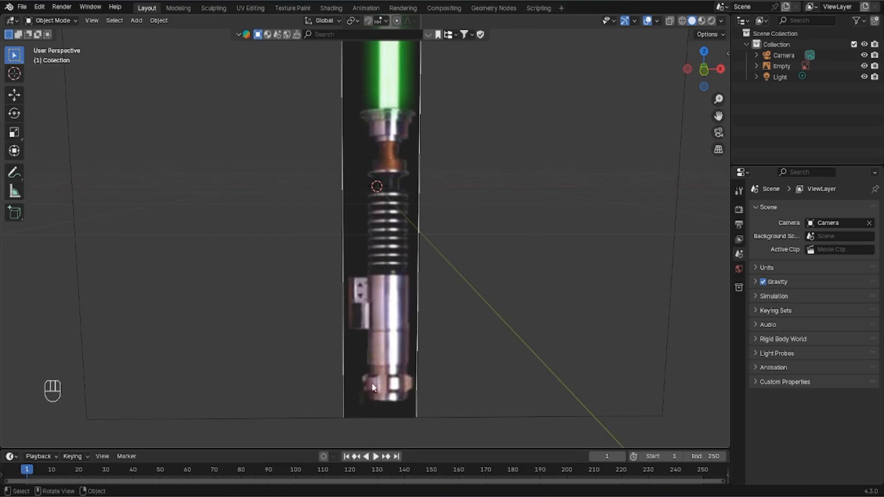
From the front view, add a mesh circle and scale it uniformly to about 0.17
{"action": "key", "text": "ctrl+z"}
{"action": "key", "text": "ctrl+z"}
{"action": "key", "text": "ctrl+z"}
{"action": "key", "text": "ctrl+z"}
{"action": "left_click", "coordinate": [14, 57]}
{"action": "key", "text": "KP_1"}
{"action": "key", "text": "shift+a"}
{"action": "mouse_move", "coordinate": [473, 247]}
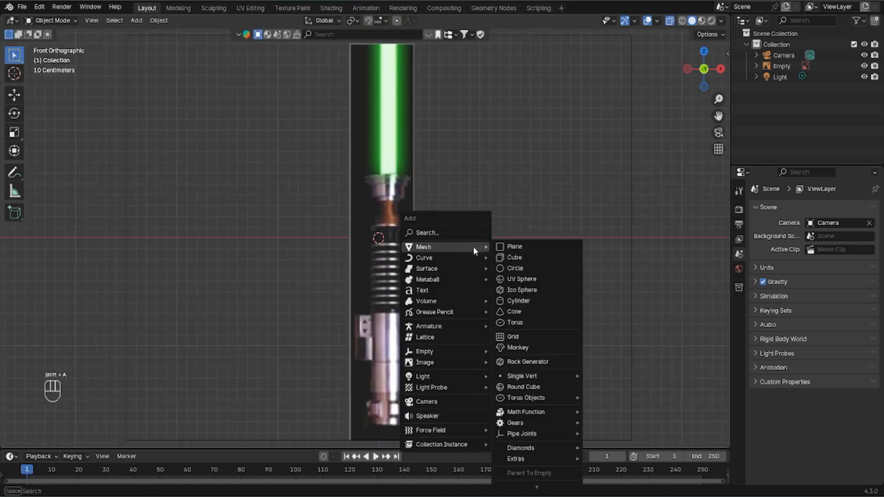
{"action": "left_click", "coordinate": [530, 269]}
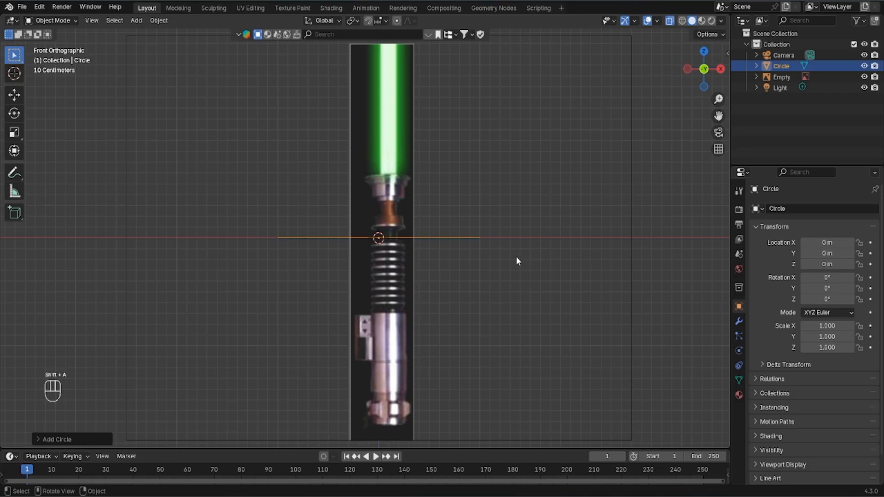
{"action": "key", "text": "s"}
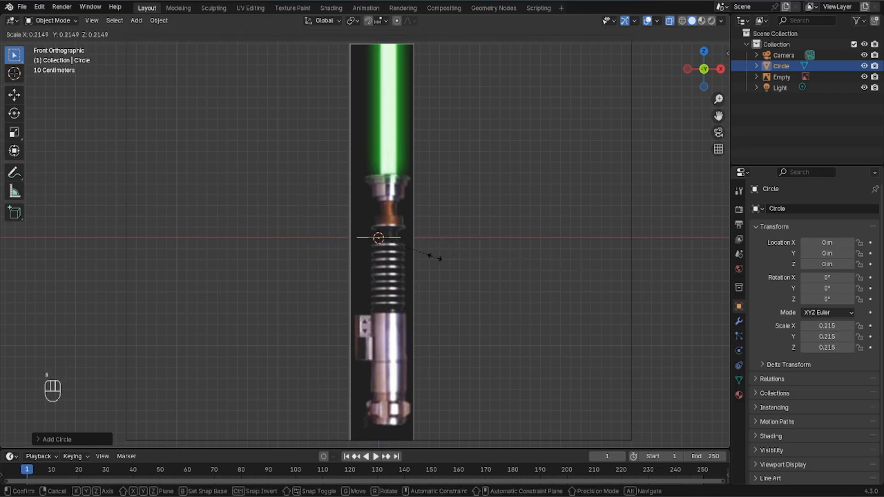
{"action": "left_click", "coordinate": [427, 254]}
Move the circle to the bottom end of the hilt, at about X 0.105 m and Z -1.73 m
{"action": "key", "text": "g"}
{"action": "key", "text": "z"}
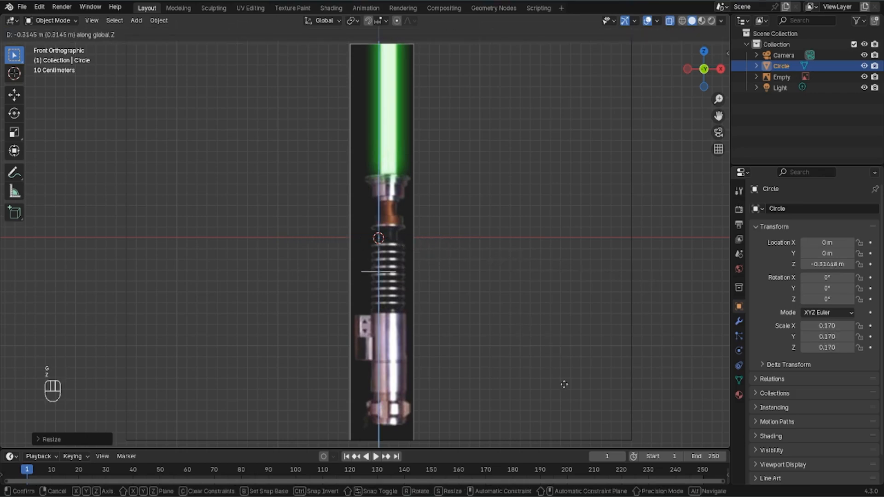
{"action": "key", "text": "x"}
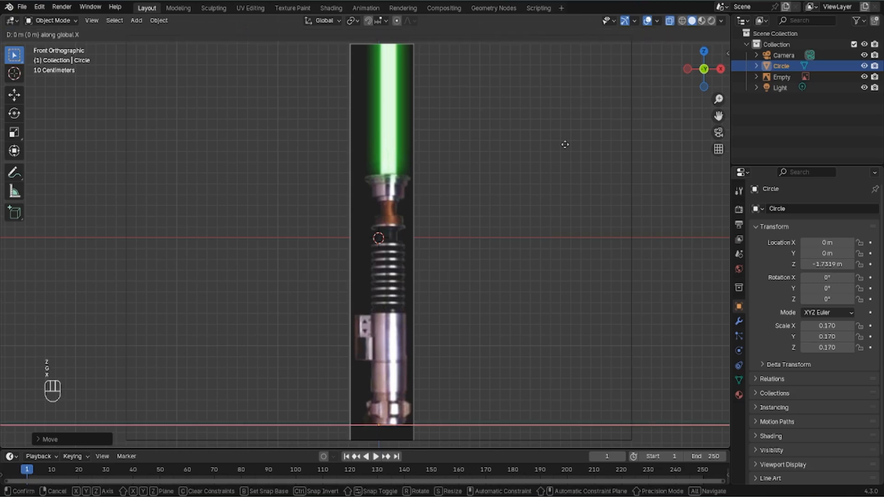
{"action": "left_click", "coordinate": [577, 151]}
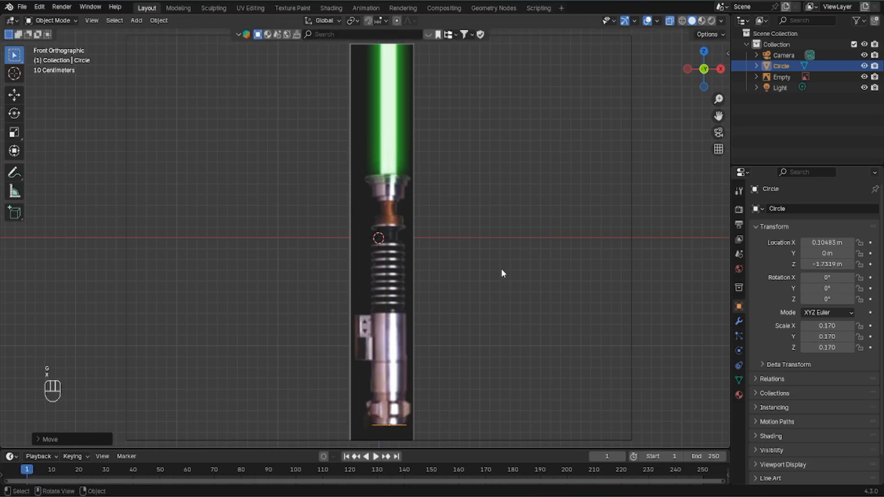
In Edit Mode, extrude the circle upward about 0.305 m to form the hilt's bottom section
{"action": "scroll", "coordinate": [442, 276], "scroll_direction": "down", "scroll_amount": 1}
{"action": "scroll", "coordinate": [418, 248], "scroll_direction": "up", "scroll_amount": 7}
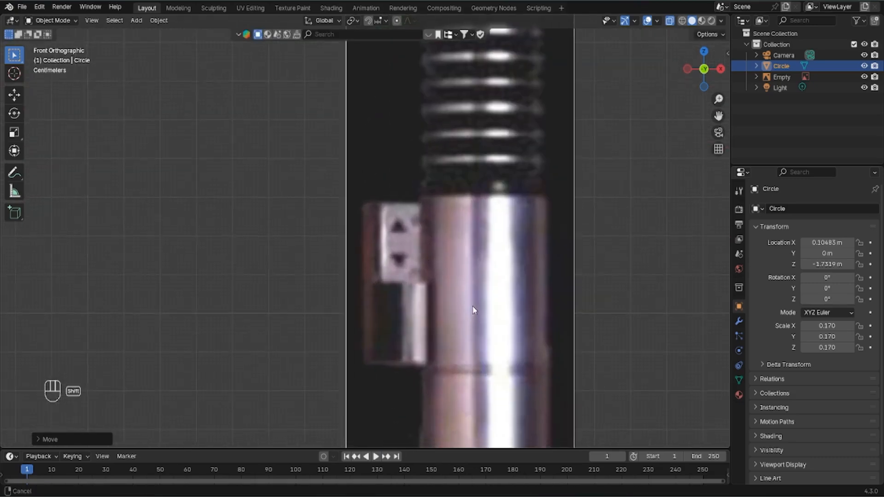
{"action": "scroll", "coordinate": [532, 241], "scroll_direction": "down", "scroll_amount": 2}
{"action": "middle_click_drag", "start_coordinate": [508, 290], "coordinate": [475, 312], "text": "shift"}
{"action": "key", "text": "Tab"}
{"action": "key", "text": "Tab"}
{"action": "key", "text": "Tab"}
{"action": "scroll", "coordinate": [492, 408], "scroll_direction": "down", "scroll_amount": 1}
{"action": "key", "text": "e"}
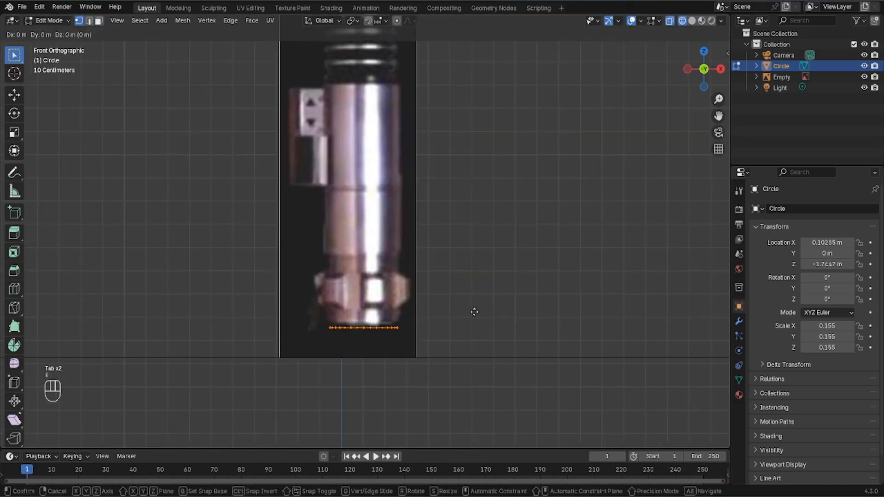
{"action": "left_click", "coordinate": [469, 245]}
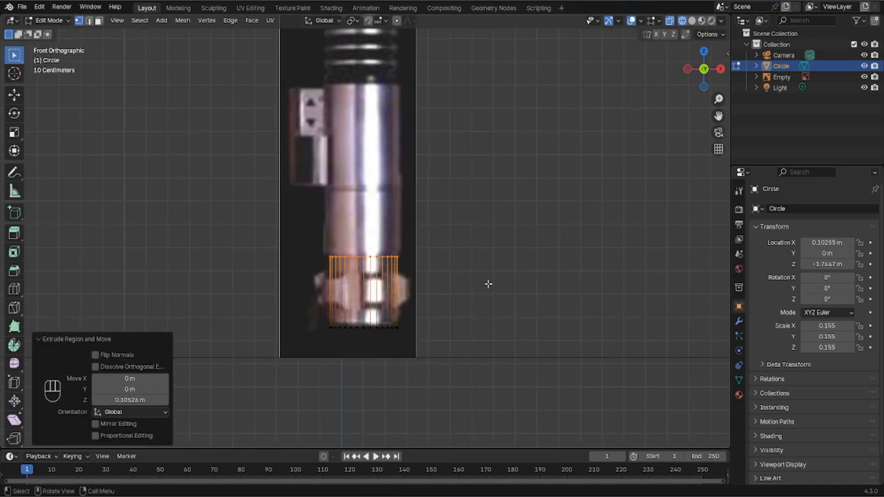
Extrude the upper edge loop outward at scale 1.075, and extrude it upward about 0.278 m to the hilt's seam
{"action": "key", "text": "e"}
{"action": "key", "text": "s"}
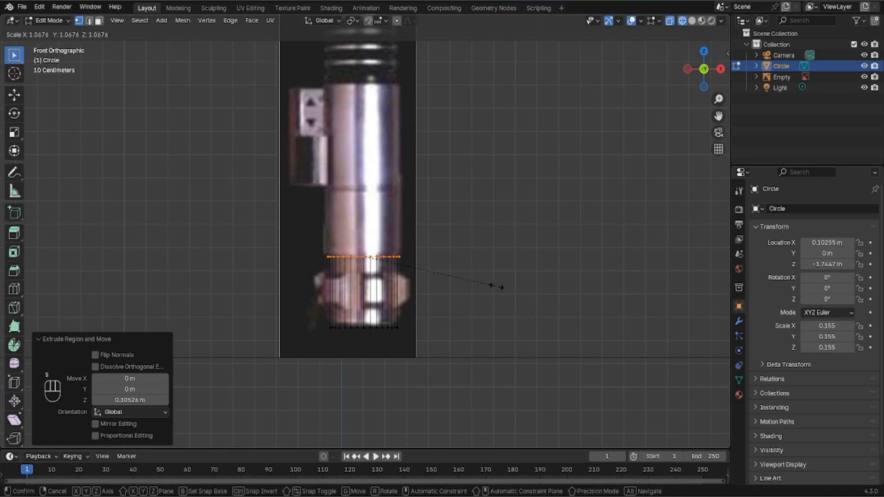
{"action": "left_click", "coordinate": [496, 286]}
{"action": "mouse_move", "coordinate": [497, 288]}
{"action": "middle_mouse_down"}
{"action": "mouse_move", "coordinate": [485, 292]}
{"action": "mouse_move", "coordinate": [479, 322]}
{"action": "mouse_move", "coordinate": [481, 291]}
{"action": "middle_mouse_up"}
{"action": "key", "text": "e"}
{"action": "key", "text": "z"}
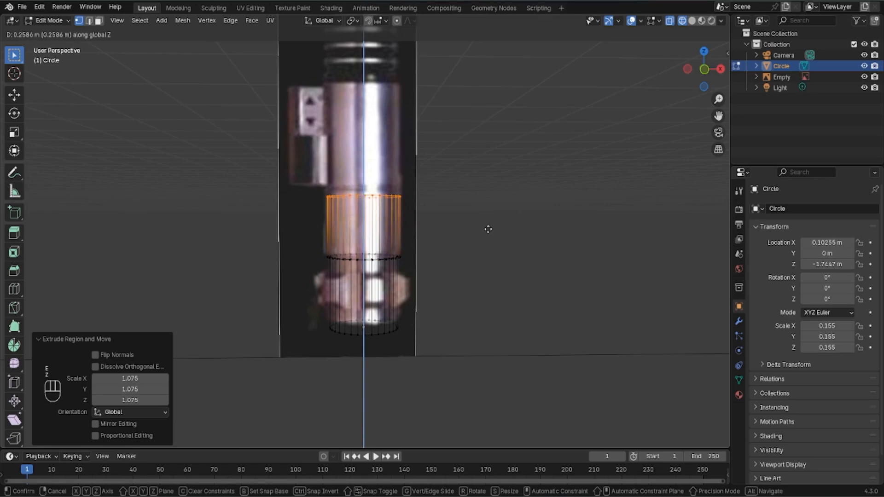
{"action": "left_click", "coordinate": [491, 225]}
{"action": "key", "text": "KP_1"}
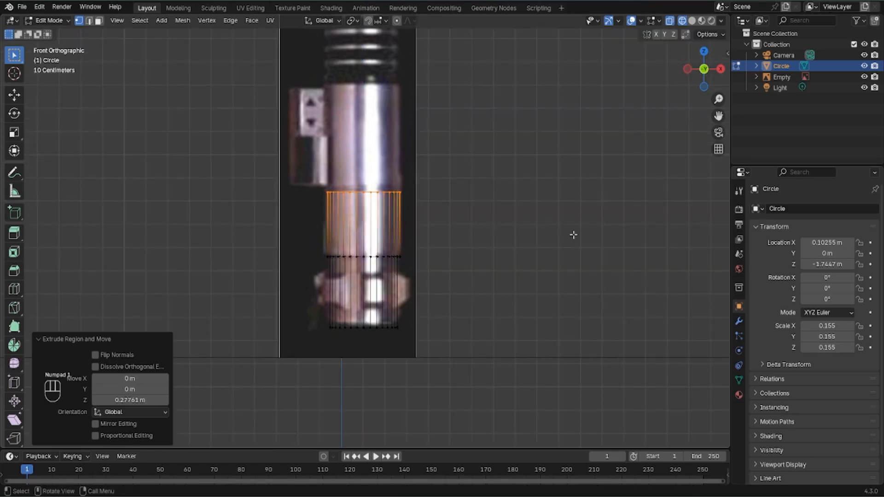
Extrude the upper loop about 0.036 m along Z and scale it to 0.887 to form a tapered step
{"action": "key", "text": "e"}
{"action": "key", "text": "z"}
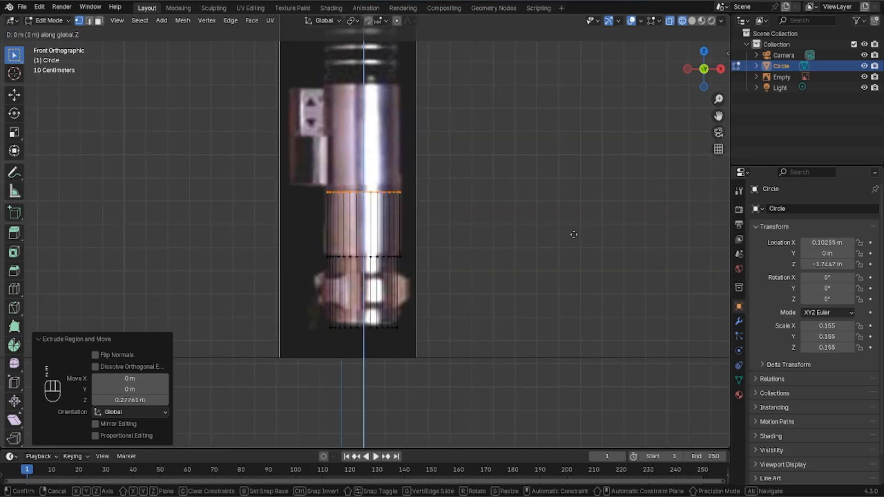
{"action": "left_click", "coordinate": [575, 230]}
{"action": "key", "text": "s"}
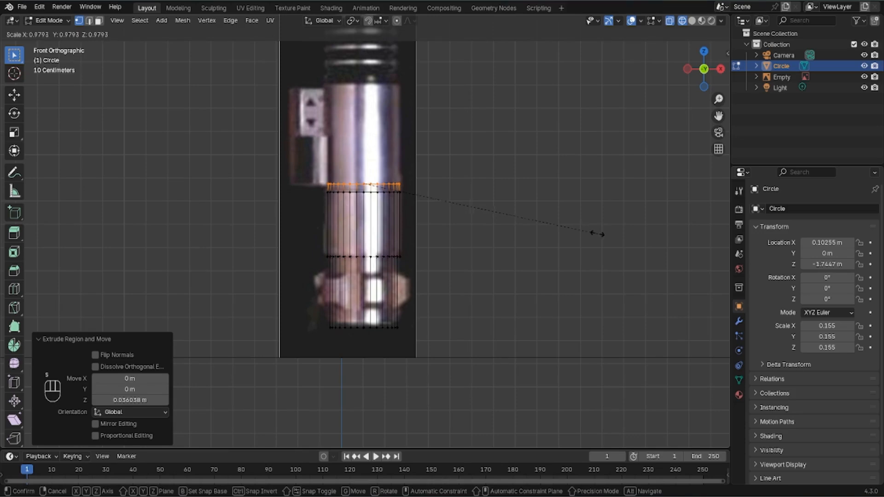
{"action": "left_click", "coordinate": [573, 231]}
Extrude the narrowed loop upward along Z to the base of the ribbed grip
{"action": "key", "text": "e"}
{"action": "key", "text": "z"}
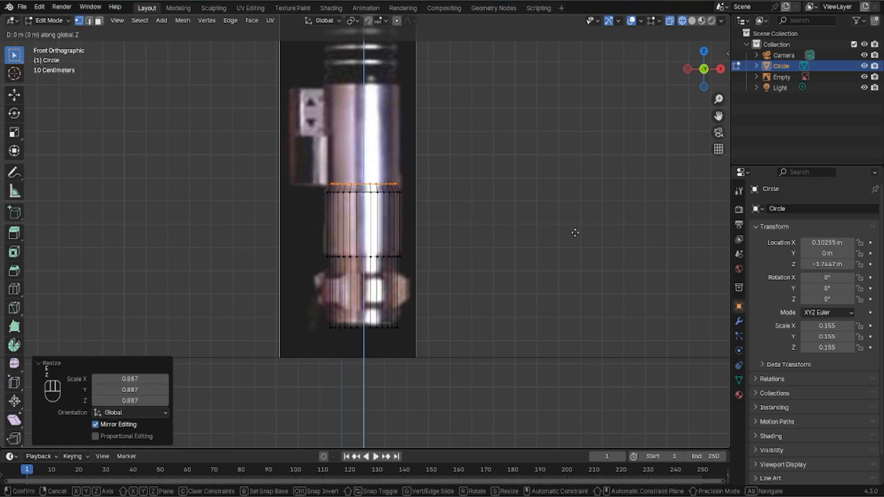
{"action": "left_click", "coordinate": [570, 134]}
Fill the open top and bottom edge loops of the hilt body with faces
{"action": "key", "text": "f"}
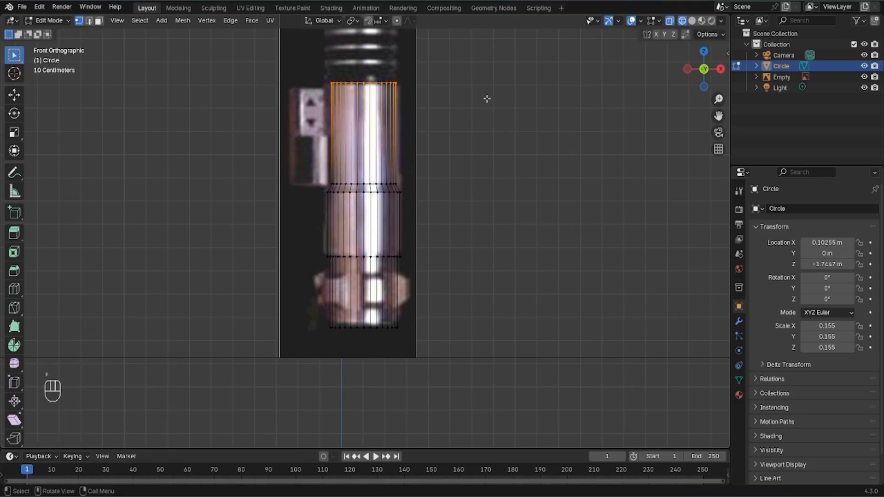
{"action": "middle_click_drag", "start_coordinate": [487, 98], "coordinate": [388, 256]}
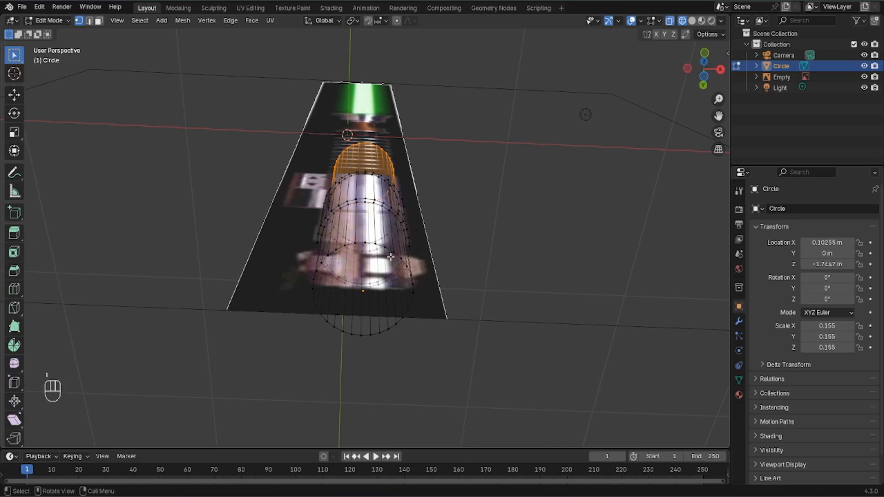
{"action": "left_click", "coordinate": [391, 252], "text": "alt"}
{"action": "key", "text": "f"}
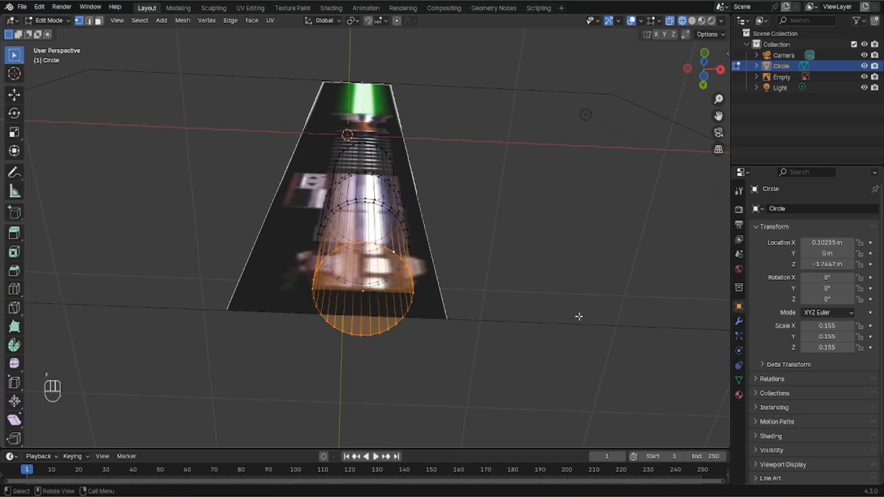
Extrude the top of the hilt body in place and scale it inward to the width of the grip's core
{"action": "key", "text": "KP_1"}
{"action": "scroll", "coordinate": [423, 253], "scroll_direction": "up", "scroll_amount": 2}
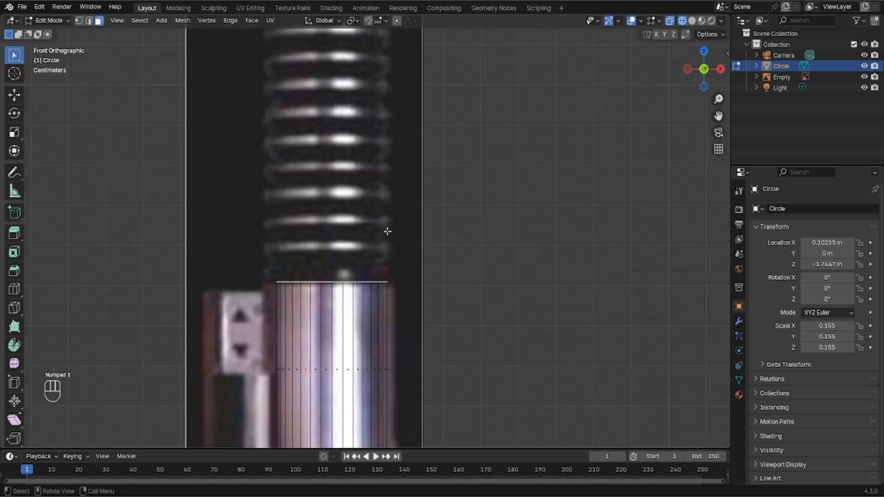
{"action": "scroll", "coordinate": [479, 276], "scroll_direction": "down", "scroll_amount": 3}
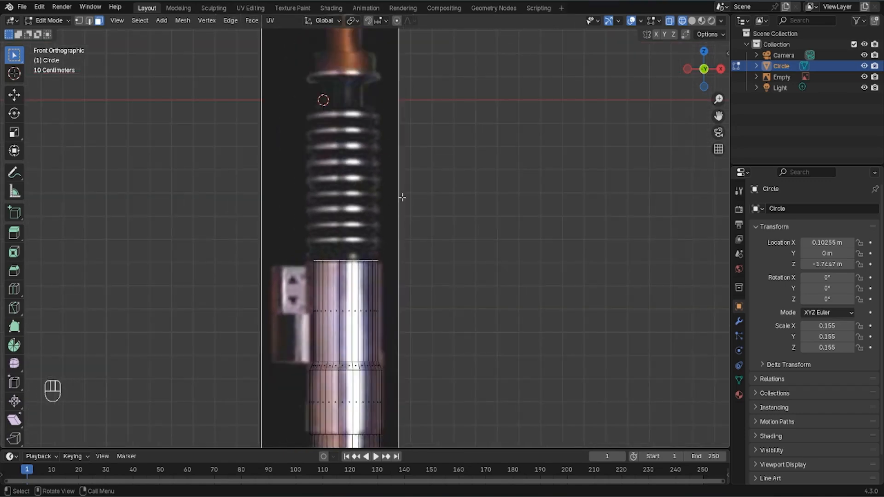
{"action": "middle_click_drag", "start_coordinate": [327, 155], "coordinate": [377, 261], "text": "shift"}
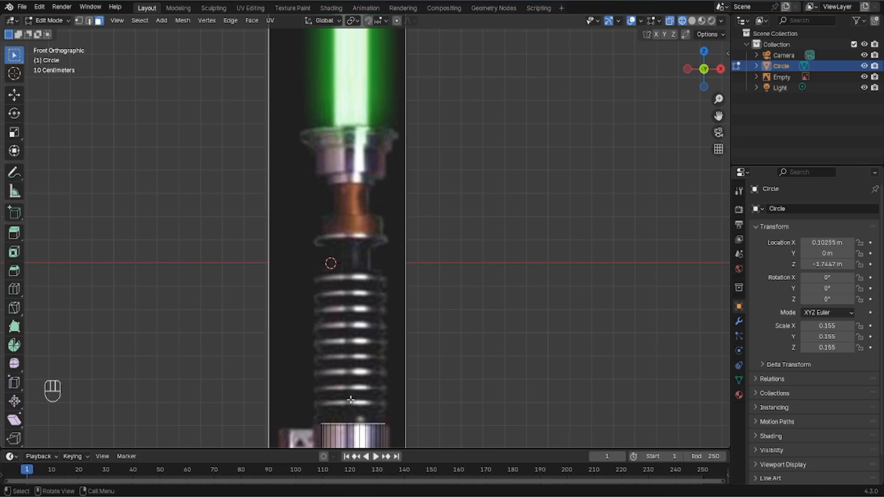
{"action": "middle_click_drag", "start_coordinate": [502, 373], "coordinate": [469, 241], "text": "shift"}
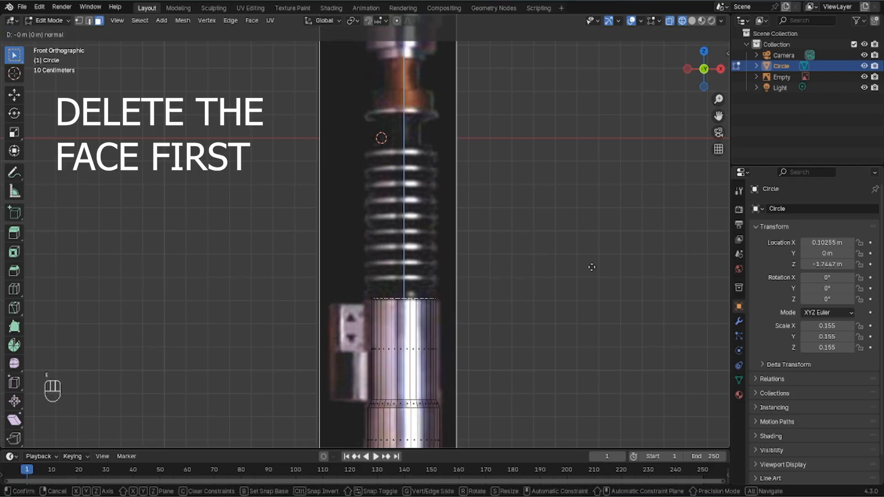
{"action": "key", "text": "e"}
{"action": "key", "text": "s"}
{"action": "left_click", "coordinate": [541, 265]}
Extrude the narrowed top upward about 0.784 m to the flange above the ribbed grip, and return to Object Mode
{"action": "middle_click_drag", "start_coordinate": [540, 265], "coordinate": [496, 276]}
{"action": "key", "text": "g"}
{"action": "key", "text": "z"}
{"action": "key", "text": "z"}
{"action": "left_click", "coordinate": [490, 89]}
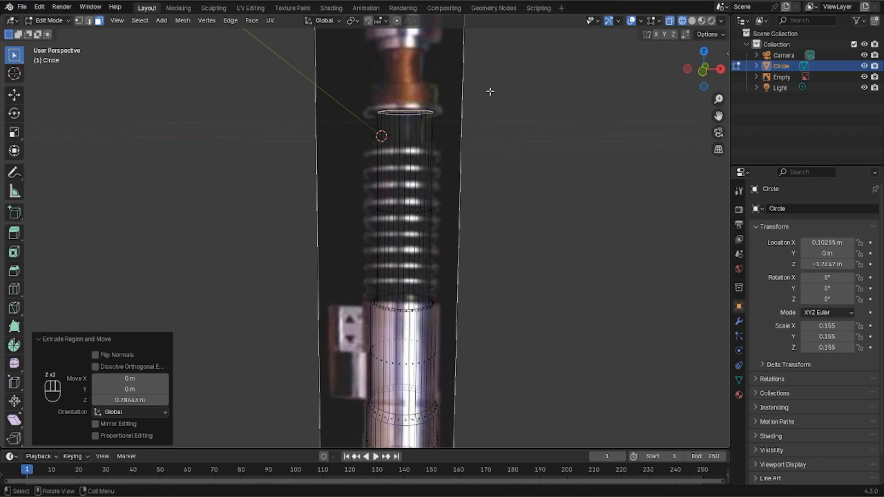
{"action": "key", "text": "KP_1"}
{"action": "key", "text": "Tab"}
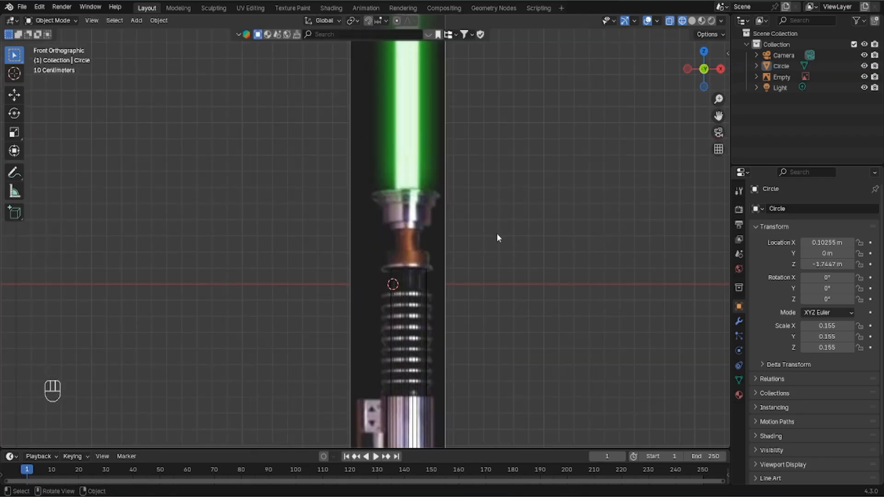
Add a second mesh circle and scale it uniformly to about 0.164 to match the flange above the grip
{"action": "key", "text": "shift+a"}
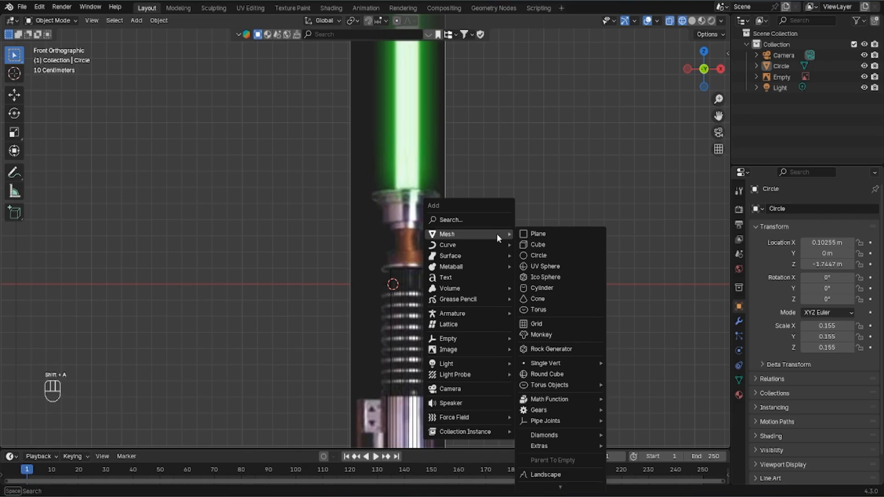
{"action": "left_click", "coordinate": [552, 256]}
{"action": "key", "text": "s"}
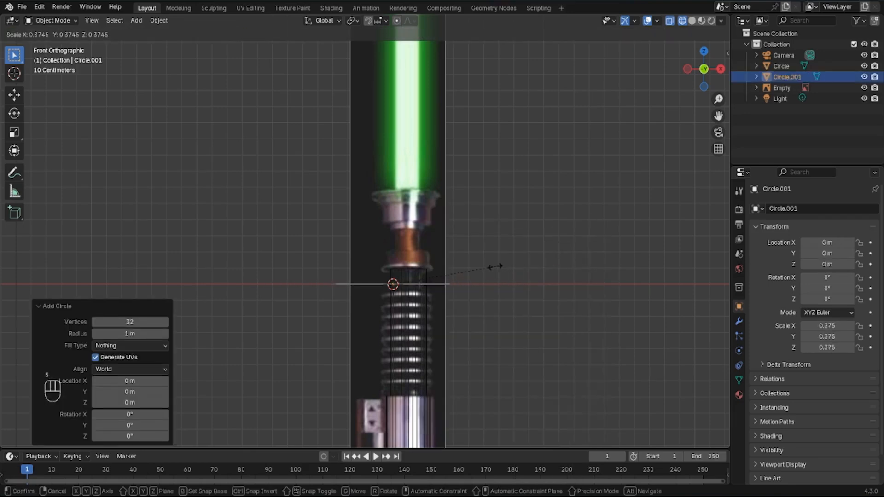
{"action": "left_click", "coordinate": [431, 274]}
Move the new circle to the underside of the flange, at about X 0.092 m and Z 0.074 m
{"action": "key", "text": "g"}
{"action": "key", "text": "x"}
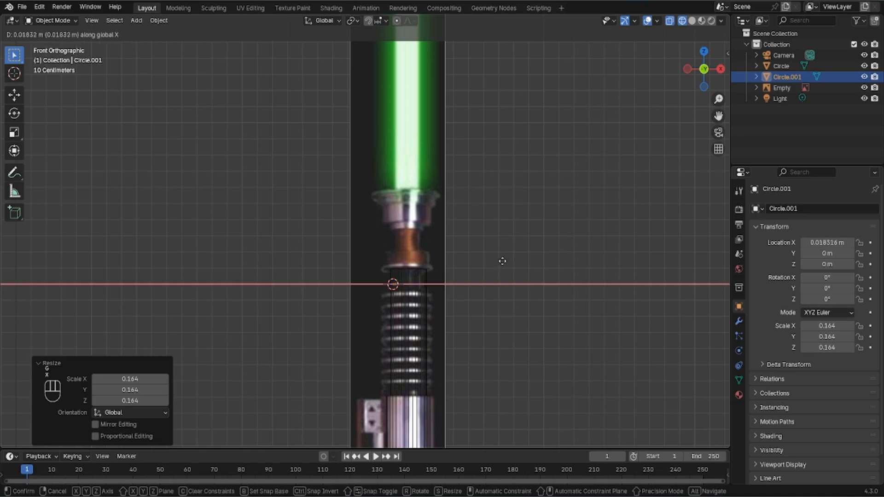
{"action": "left_click", "coordinate": [512, 260]}
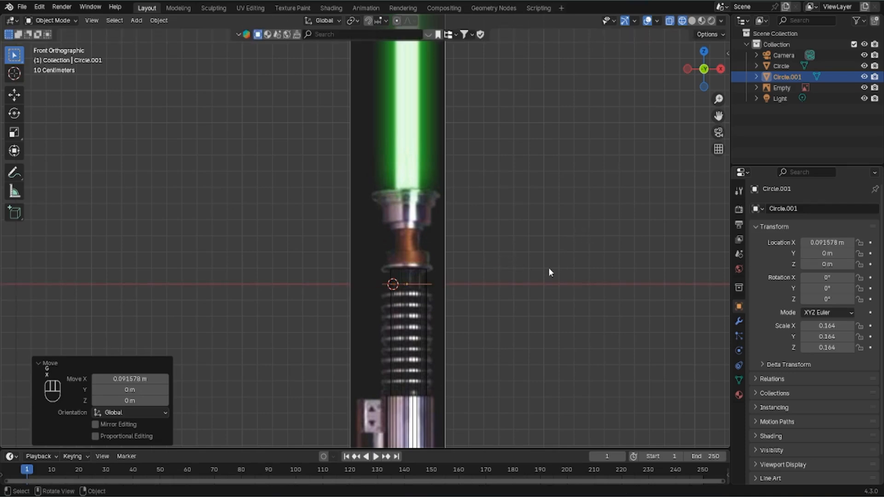
{"action": "key", "text": "g"}
{"action": "key", "text": "z"}
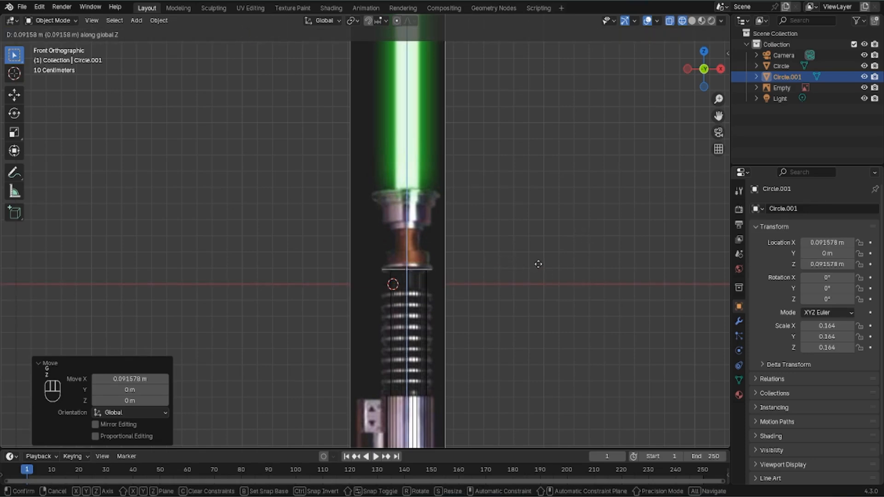
{"action": "left_click", "coordinate": [536, 262]}
{"action": "scroll", "coordinate": [512, 273], "scroll_direction": "up", "scroll_amount": 7}
{"action": "key", "text": "g"}
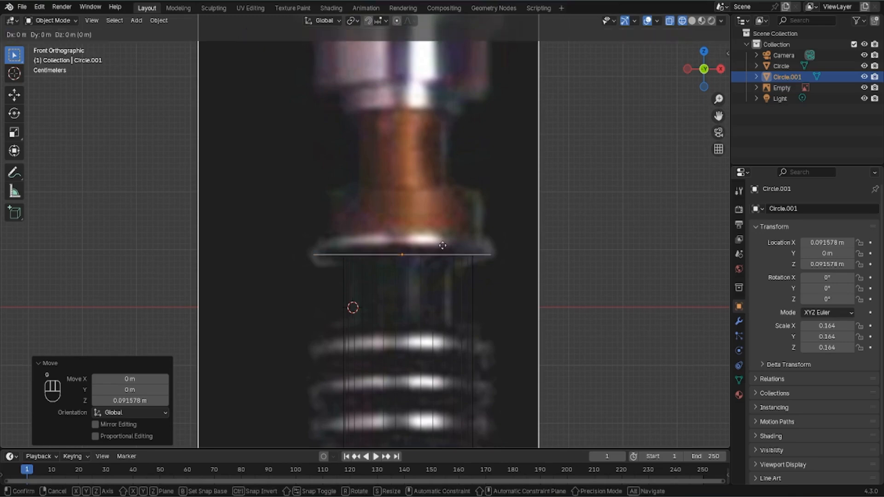
{"action": "left_click", "coordinate": [442, 254]}
In Edit Mode, extrude the flange circle upward about 0.017 m along Z to form its rim
{"action": "middle_click_drag", "start_coordinate": [442, 255], "coordinate": [593, 247]}
{"action": "key", "text": "Tab"}
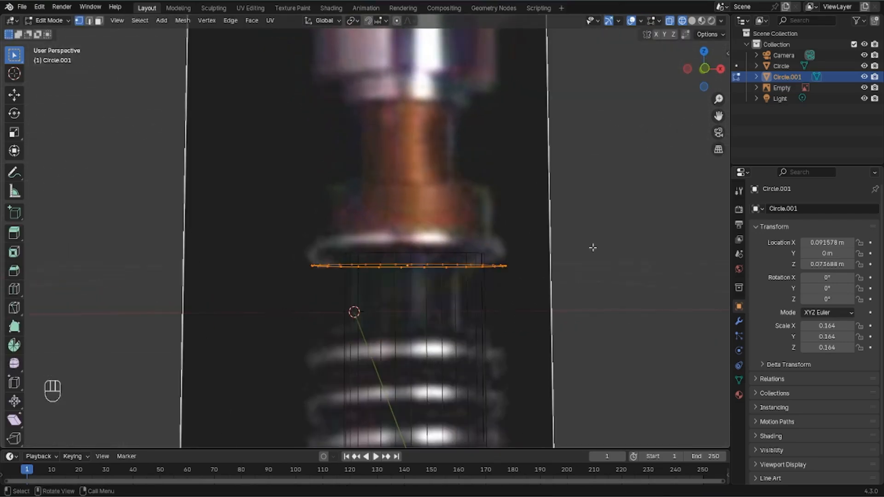
{"action": "key", "text": "e"}
{"action": "key", "text": "z"}
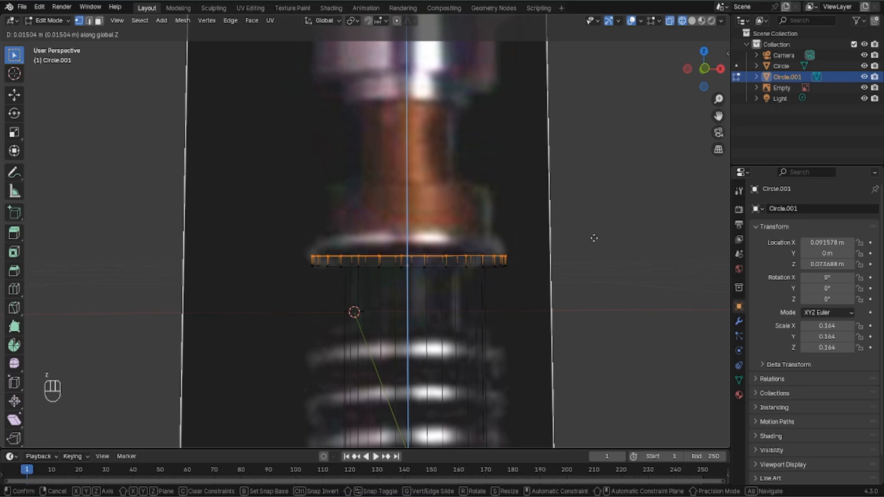
{"action": "left_click", "coordinate": [594, 238]}
Extrude the flange rim's upper loop in place and scale the new loop inward uniformly to about 0.956
{"action": "middle_click_drag", "start_coordinate": [623, 242], "coordinate": [623, 241]}
{"action": "key", "text": "g"}
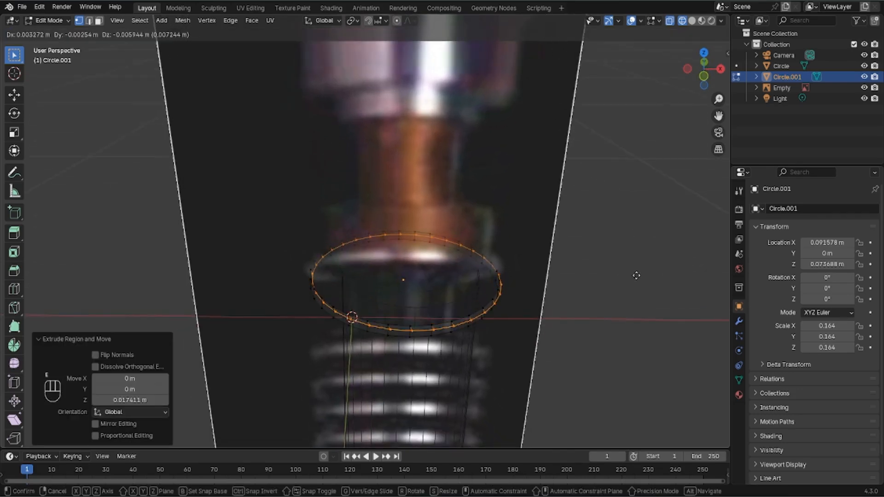
{"action": "key", "text": "s"}
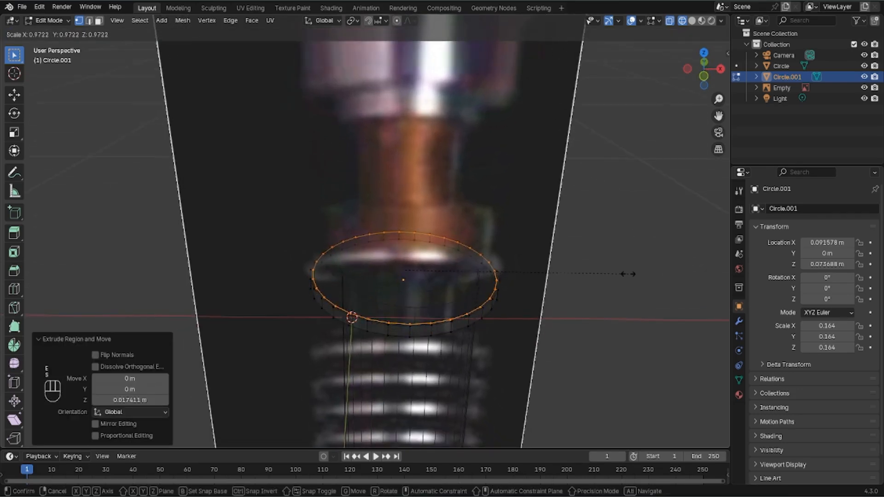
{"action": "left_click", "coordinate": [592, 264]}
{"action": "middle_click_drag", "start_coordinate": [592, 265], "coordinate": [591, 235]}
{"action": "key", "text": "KP_1"}
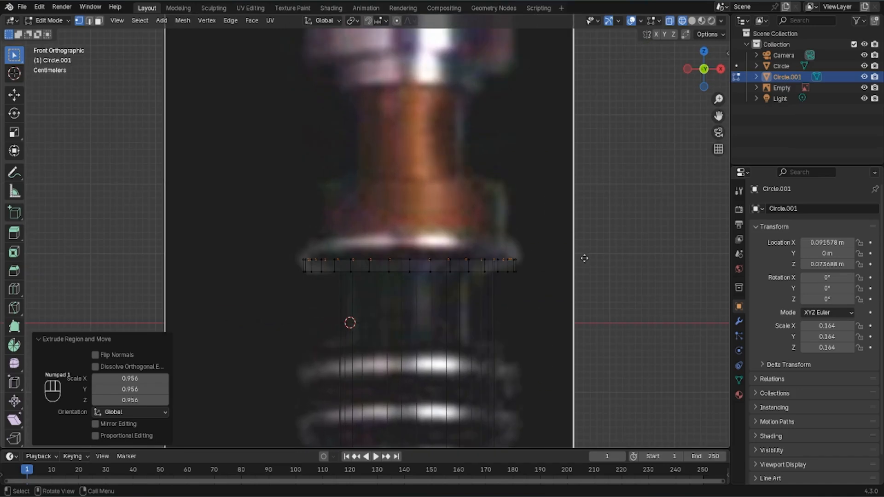
Extrude the inner loop upward about 0.11 m along Z and scale its top to 0.882 to form the tapered collar
{"action": "key", "text": "e"}
{"action": "key", "text": "z"}
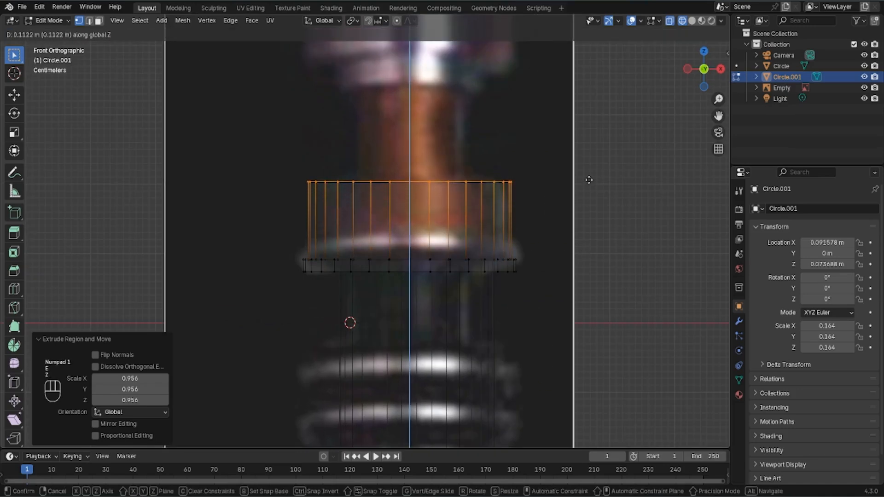
{"action": "left_click", "coordinate": [588, 180]}
{"action": "key", "text": "s"}
{"action": "left_click", "coordinate": [637, 181]}
Extrude the collar's top loop inward at a scale of about 0.65, and extrude it upward along Z to form the copper neck
{"action": "key", "text": "g"}
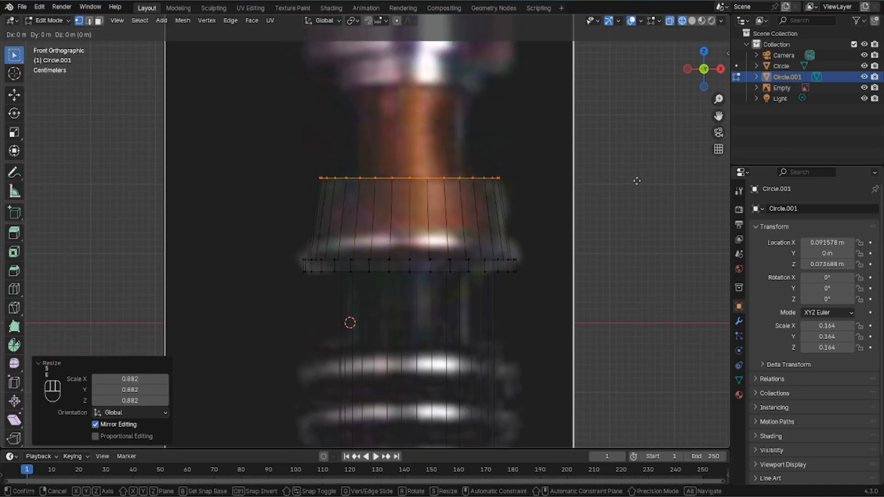
{"action": "key", "text": "s"}
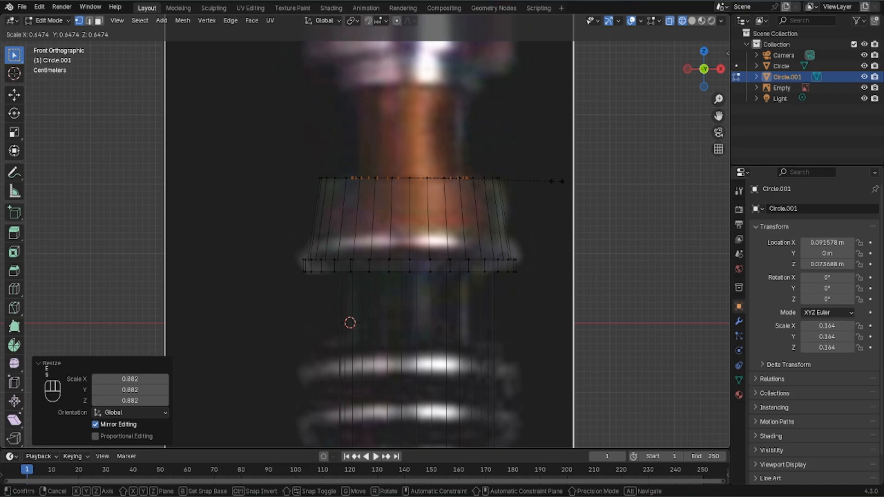
{"action": "left_click", "coordinate": [555, 181]}
{"action": "key", "text": "e"}
{"action": "key", "text": "z"}
{"action": "left_click", "coordinate": [589, 144]}
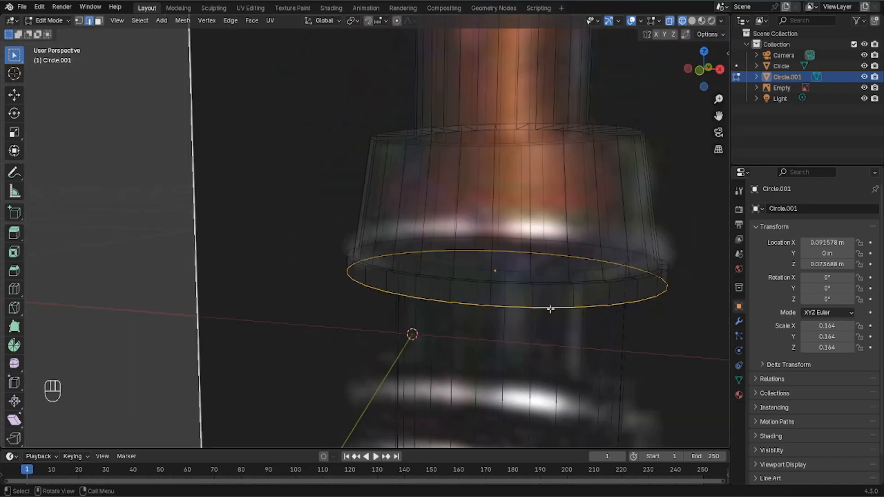
Fill the flange's open underside with a face and bevel both rim edge loops by 0.057 m with 7 segments
{"action": "key", "text": "f"}
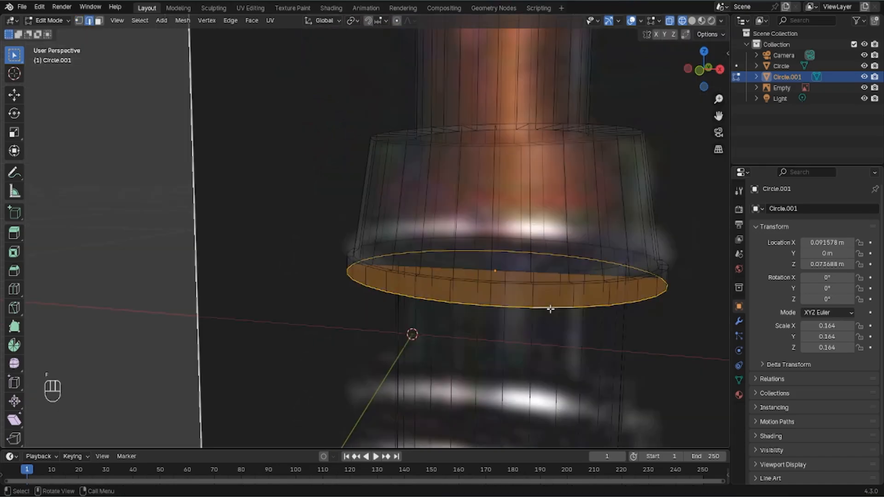
{"action": "middle_click_drag", "start_coordinate": [524, 326], "coordinate": [519, 325]}
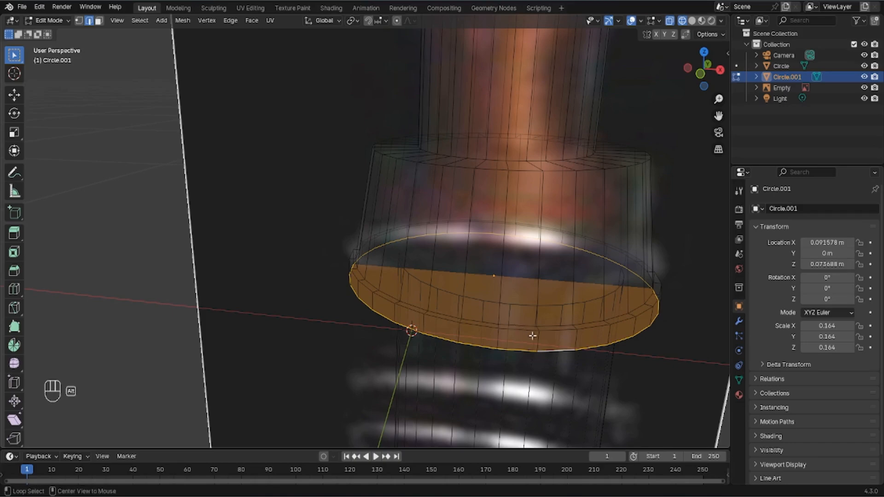
{"action": "left_click", "coordinate": [534, 330], "text": "alt"}
{"action": "left_click", "coordinate": [530, 352], "text": "alt+shift"}
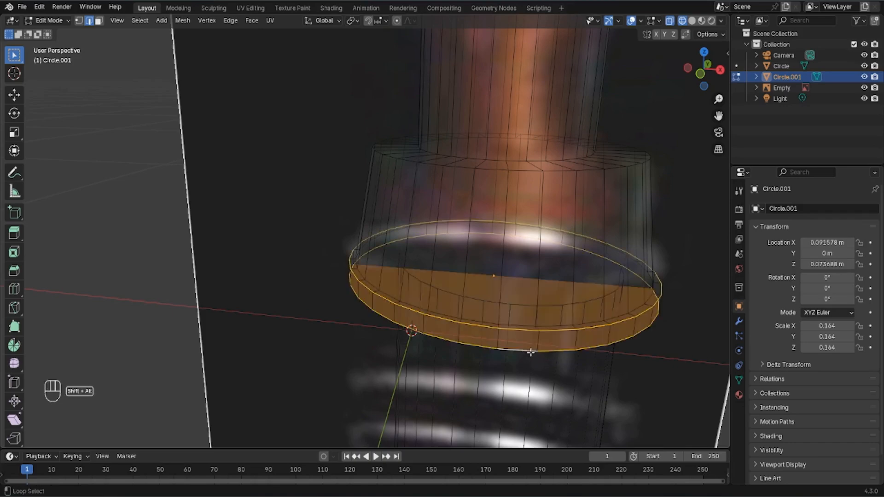
{"action": "middle_click_drag", "start_coordinate": [530, 352], "coordinate": [612, 322]}
{"action": "key", "text": "ctrl+b"}
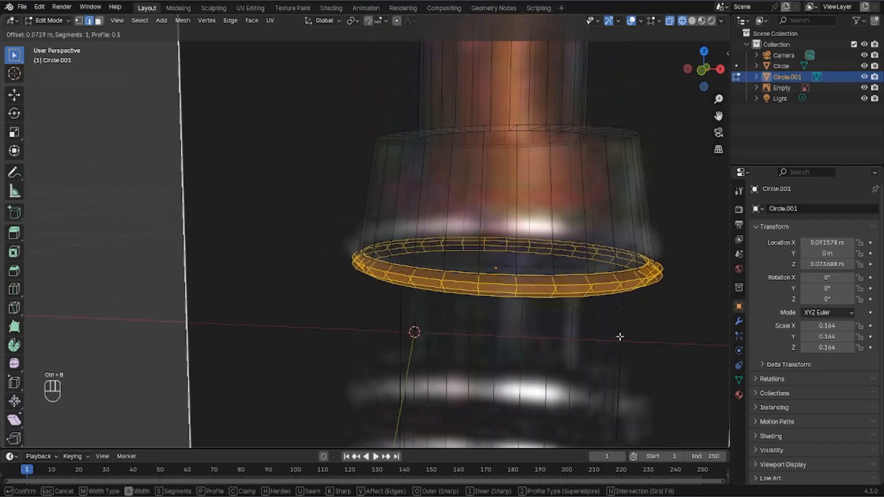
{"action": "scroll", "coordinate": [613, 340], "scroll_direction": "up", "scroll_amount": 6}
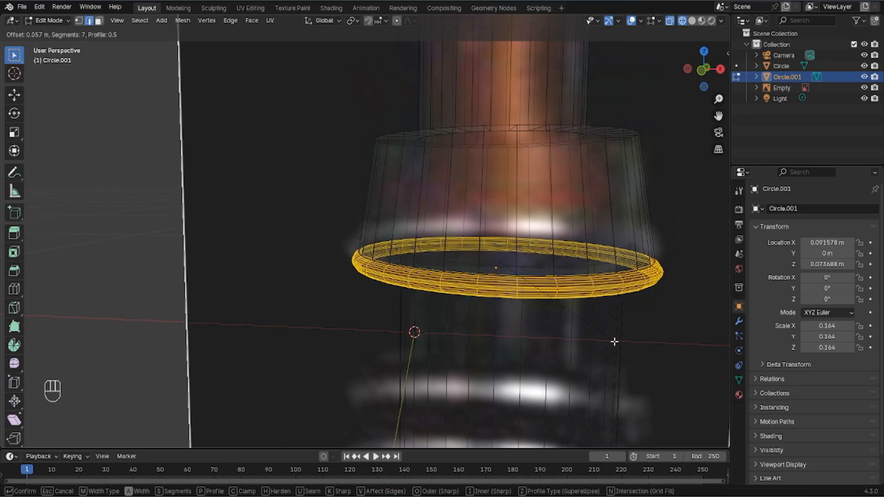
{"action": "left_click", "coordinate": [614, 341]}
{"action": "scroll", "coordinate": [591, 264], "scroll_direction": "down", "scroll_amount": 1}
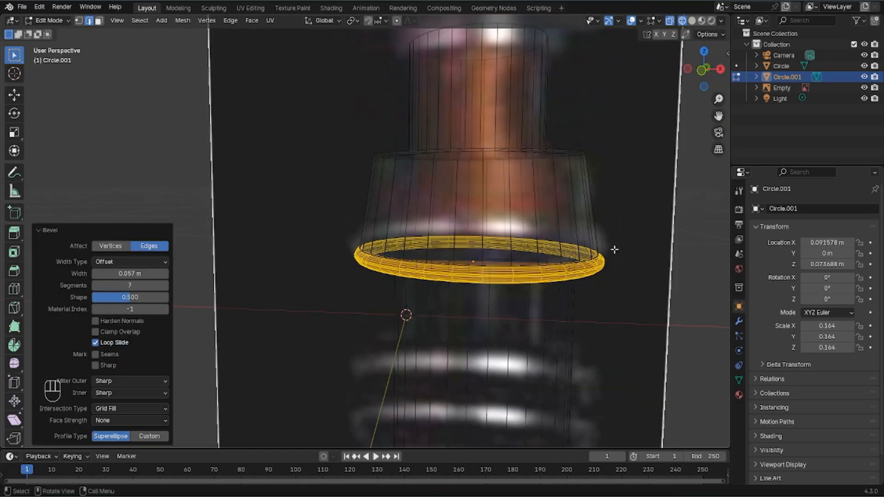
{"action": "left_click", "coordinate": [614, 250]}
{"action": "middle_click_drag", "start_coordinate": [614, 250], "coordinate": [589, 294]}
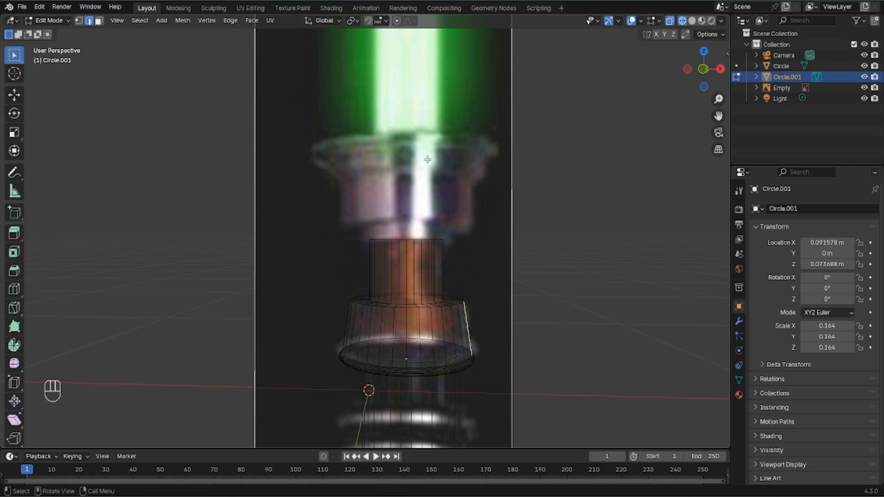
Return to Object Mode, add a third mesh circle and scale it uniformly to about 0.205
{"action": "key", "text": "Tab"}
{"action": "key", "text": "shift+a"}
{"action": "mouse_move", "coordinate": [626, 211]}
{"action": "left_click", "coordinate": [690, 237]}
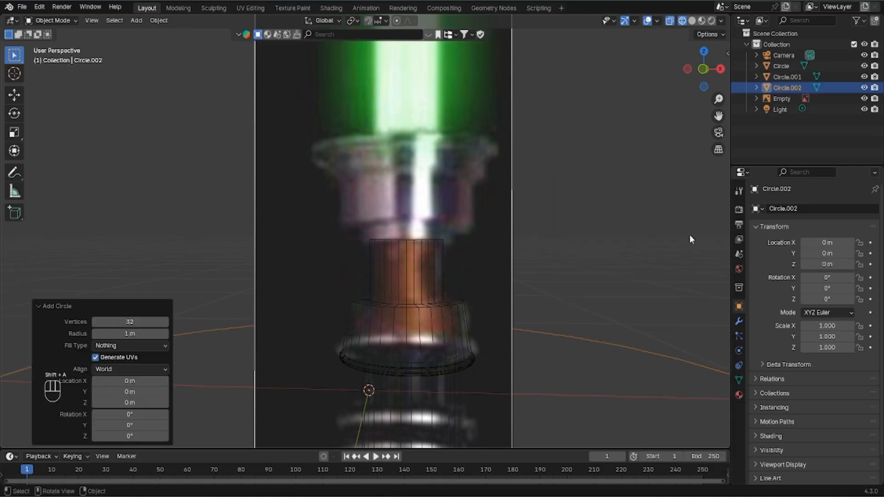
{"action": "key", "text": "s"}
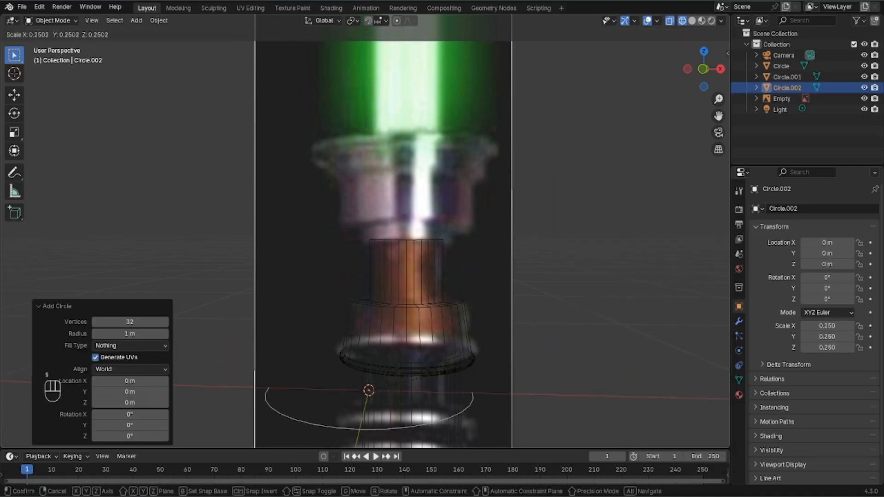
{"action": "left_click", "coordinate": [448, 377]}
Move the new circle to the top of the copper neck, at about Z 0.349 m and X 0.083 m
{"action": "key", "text": "g"}
{"action": "key", "text": "z"}
{"action": "left_click", "coordinate": [570, 196]}
{"action": "key", "text": "g"}
{"action": "key", "text": "x"}
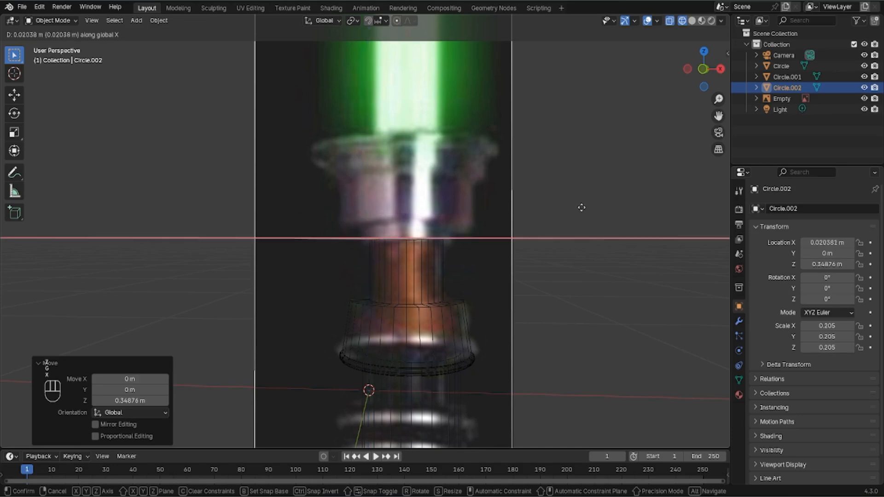
{"action": "left_click", "coordinate": [640, 214]}
Scale the emitter circle to about 0.128 and shift it along X to about 0.099 m to fit the front-view reference
{"action": "key", "text": "s"}
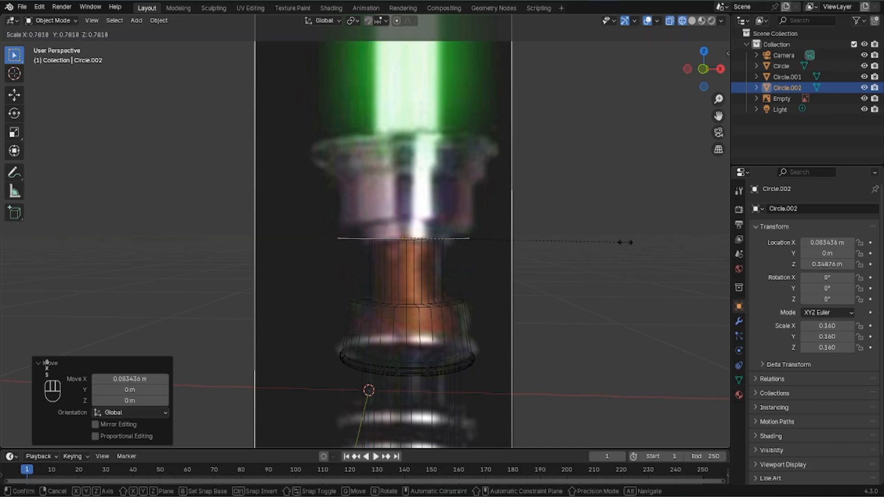
{"action": "left_click", "coordinate": [559, 243]}
{"action": "key", "text": "KP_1"}
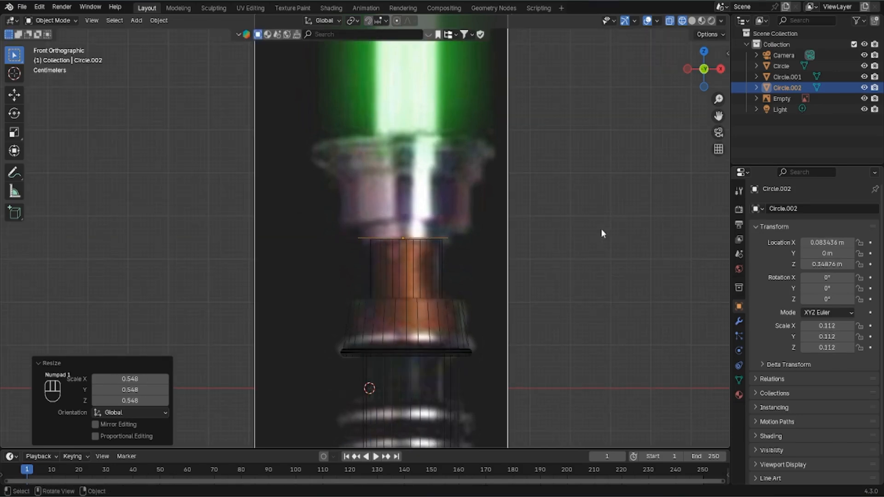
{"action": "key", "text": "s"}
{"action": "left_click", "coordinate": [637, 249]}
{"action": "key", "text": "g"}
{"action": "key", "text": "x"}
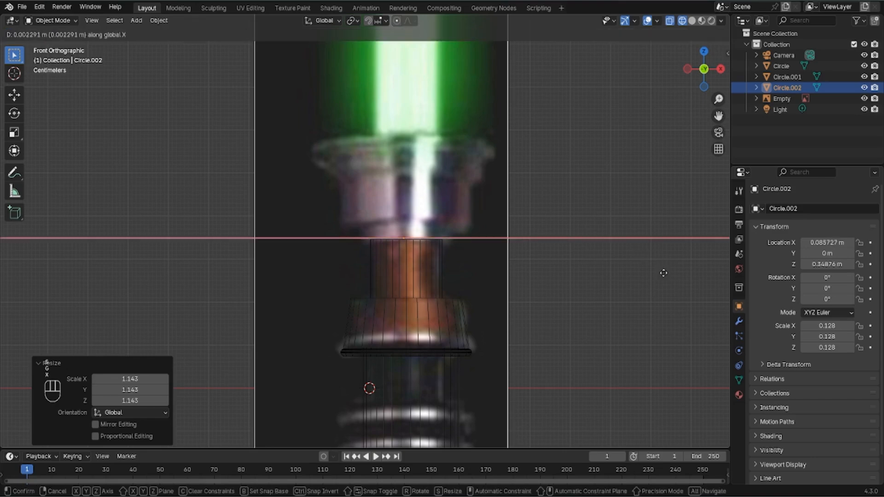
{"action": "left_click", "coordinate": [668, 273]}
In Edit Mode, extrude the emitter circle upward about 0.041 m along Z to form its base ring
{"action": "key", "text": "Tab"}
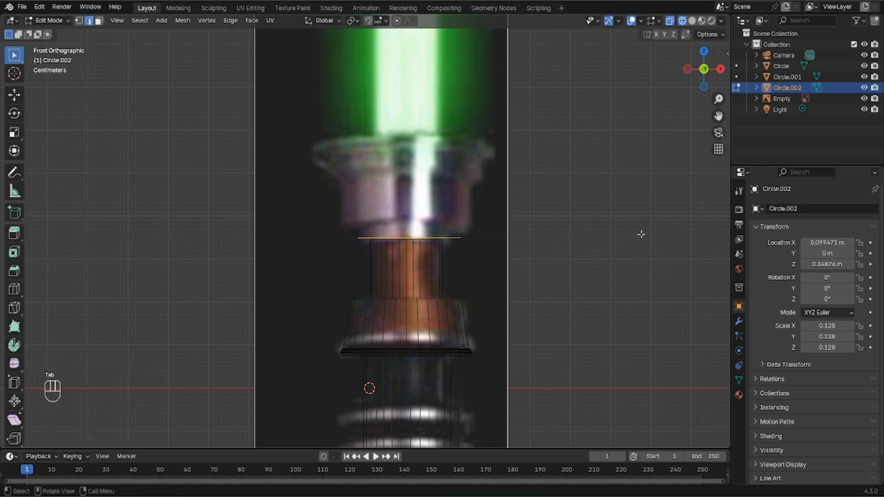
{"action": "key", "text": "e"}
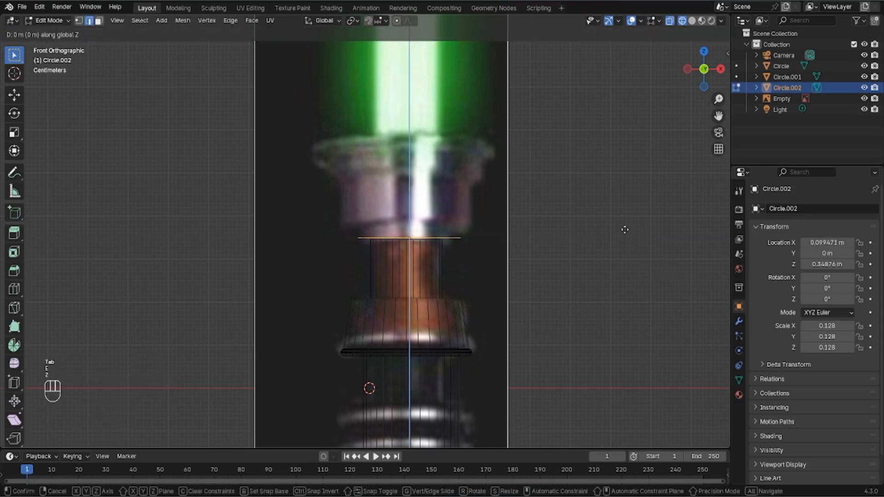
{"action": "key", "text": "z"}
{"action": "left_click", "coordinate": [626, 216]}
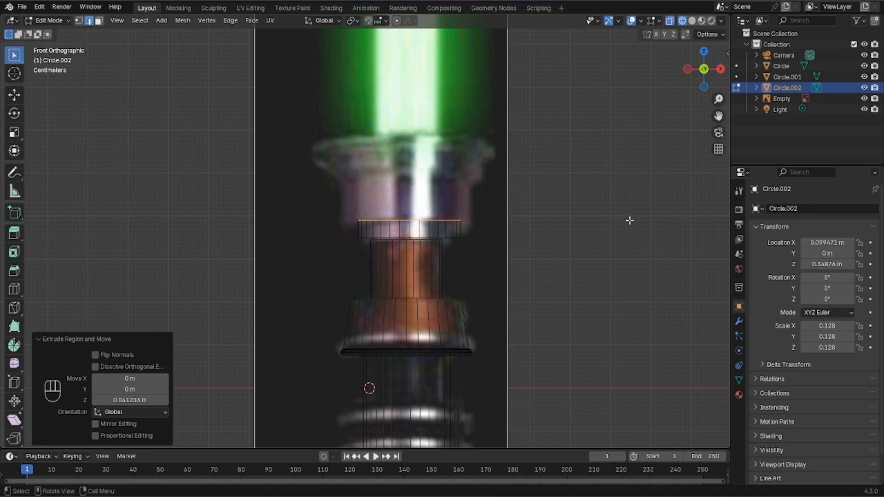
Widen the emitter with an in-place extrusion scaled to about 1.403, and extrude that loop upward about 0.112 m along Z
{"action": "key", "text": "s"}
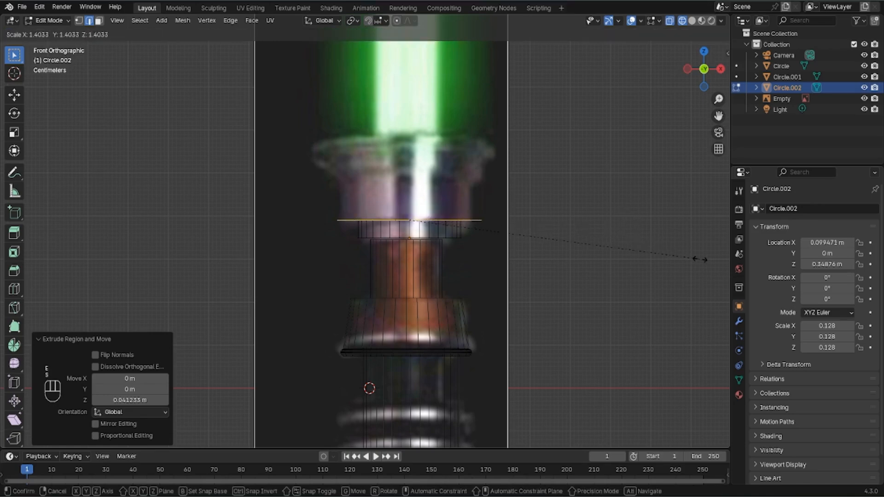
{"action": "left_click", "coordinate": [699, 259]}
{"action": "key", "text": "e"}
{"action": "key", "text": "z"}
{"action": "left_click", "coordinate": [694, 210]}
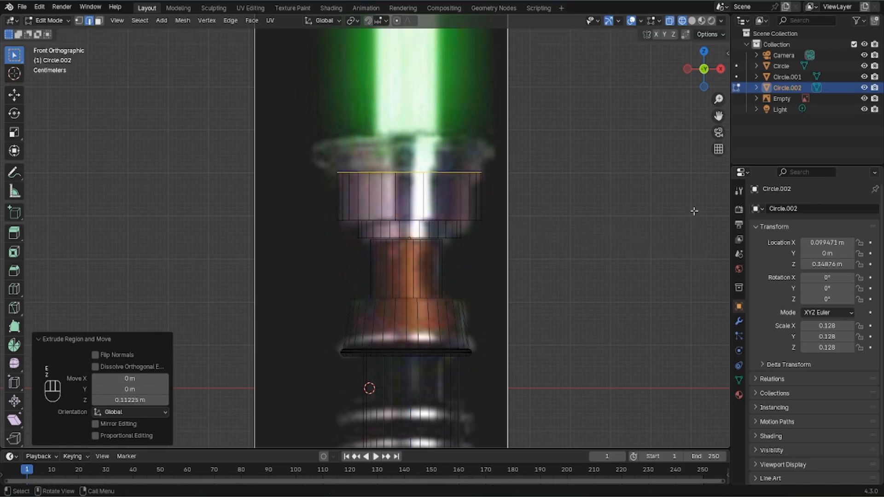
Extrude the emitter's top loop upward about 0.049 m along Z and scale it to 1.263 to form the flare
{"action": "key", "text": "e"}
{"action": "key", "text": "z"}
{"action": "left_click", "coordinate": [689, 192]}
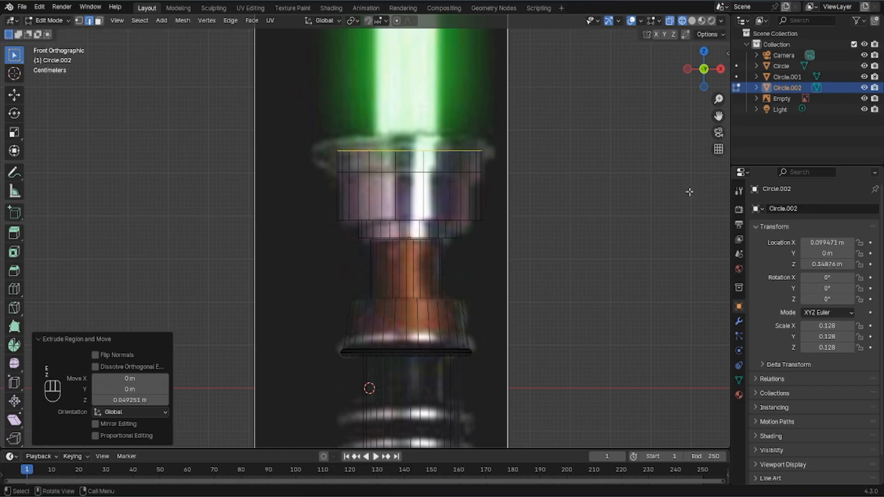
{"action": "key", "text": "s"}
{"action": "left_click", "coordinate": [35, 231]}
Extrude the flared loop straight up to the emitter's upper edge and fill its opening with a face
{"action": "key", "text": "e"}
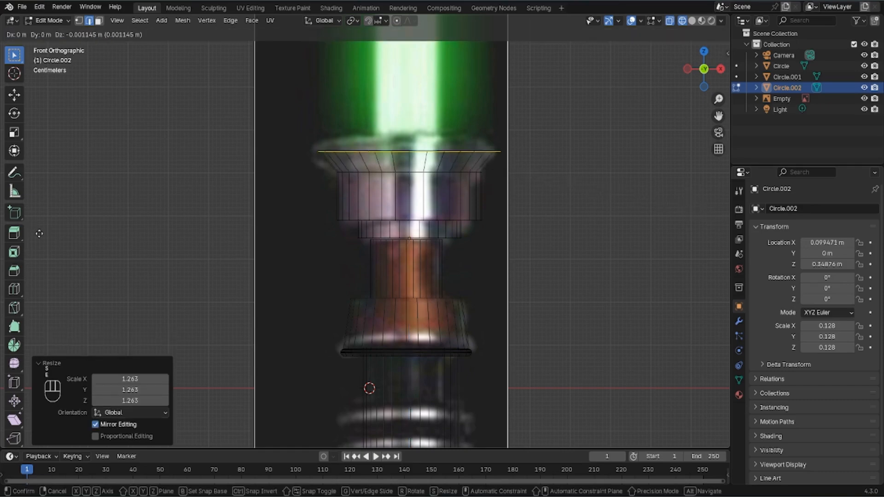
{"action": "left_click", "coordinate": [39, 211]}
{"action": "key", "text": "f"}
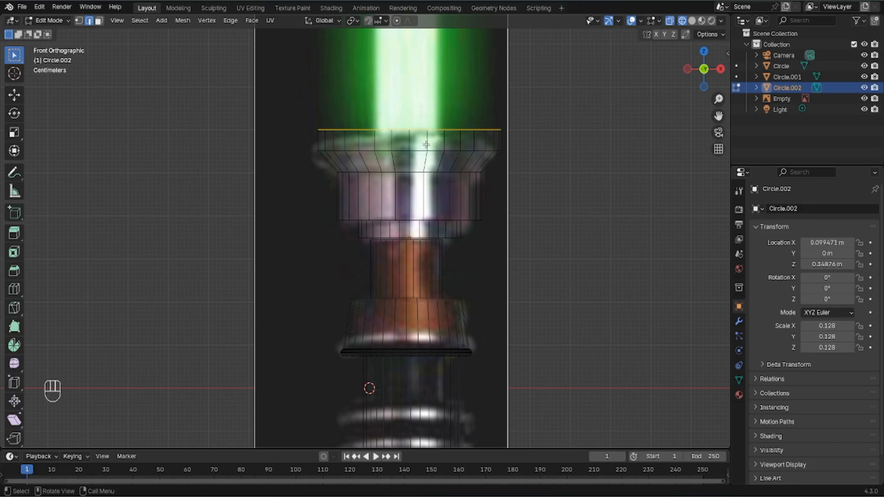
Bevel the upper and lower edge loops of the emitter rim by about 0.213 m with 7 segments
{"action": "left_click", "coordinate": [440, 151], "text": "alt+shift"}
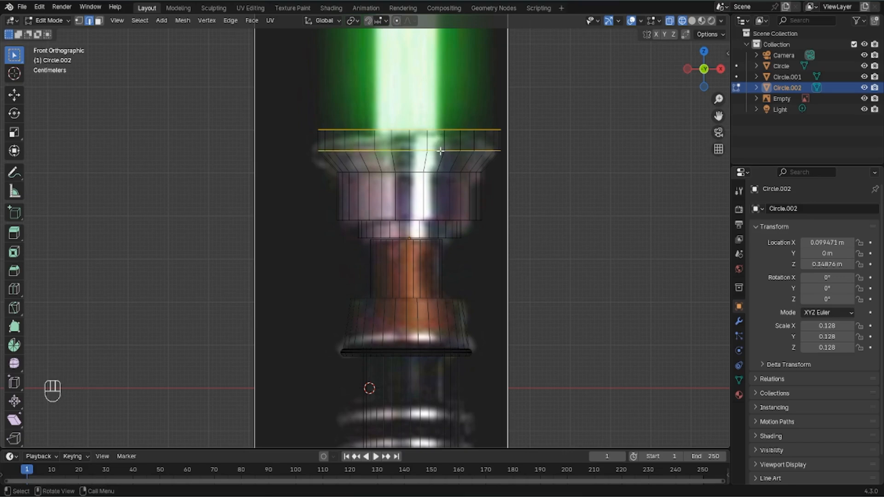
{"action": "key", "text": "ctrl+b"}
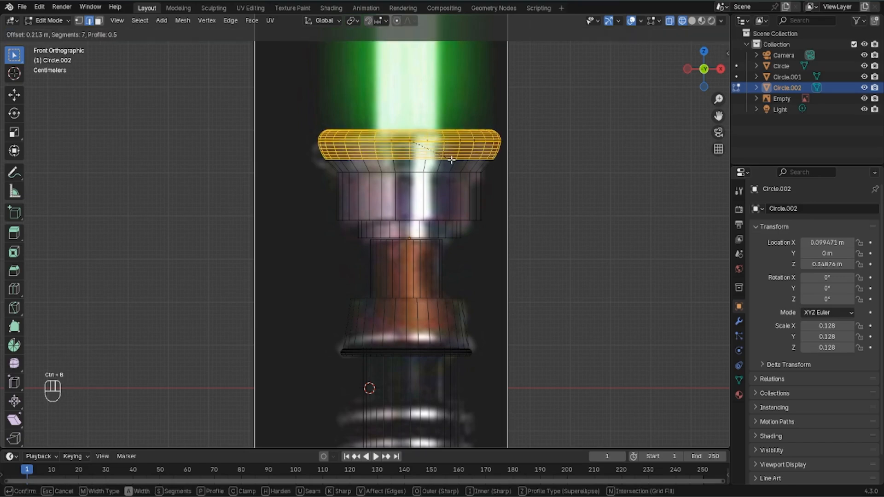
{"action": "left_click", "coordinate": [451, 160]}
{"action": "middle_click_drag", "start_coordinate": [451, 160], "coordinate": [507, 235]}
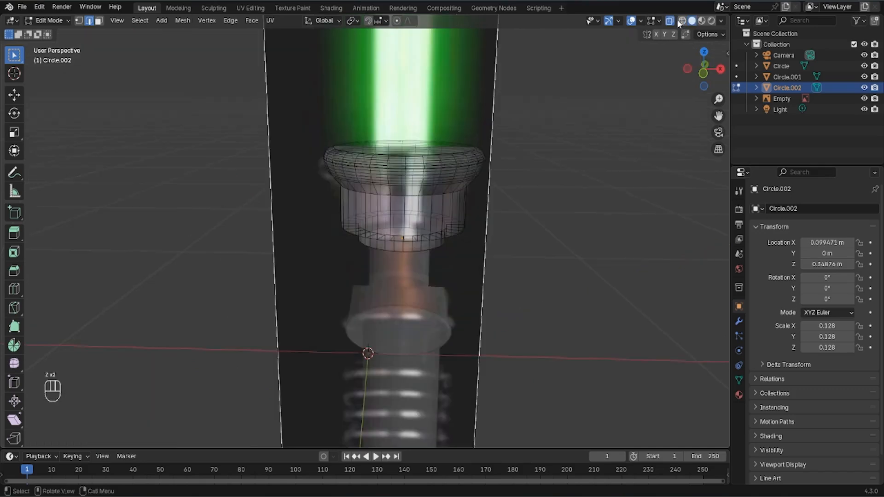
Turn off X-ray to show the hilt as opaque solids in front view, and create a new material for the emitter head
{"action": "left_click", "coordinate": [670, 20]}
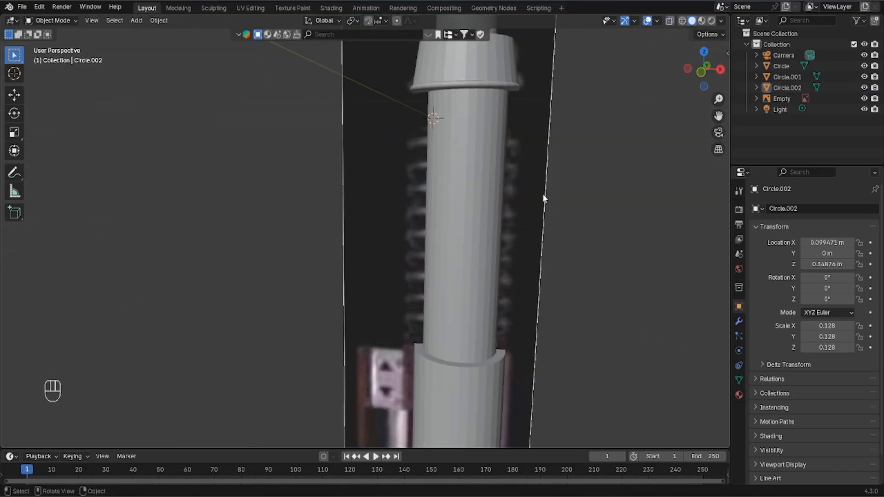
{"action": "key", "text": "KP_1"}
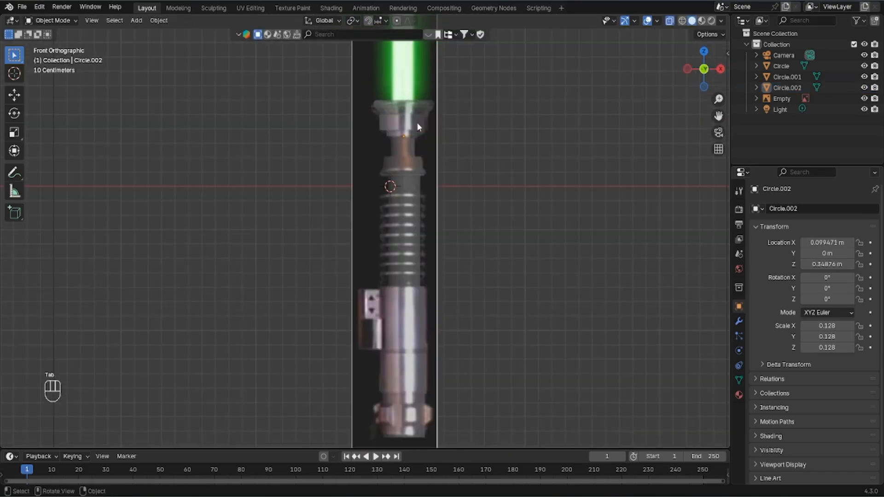
{"action": "left_click", "coordinate": [409, 115]}
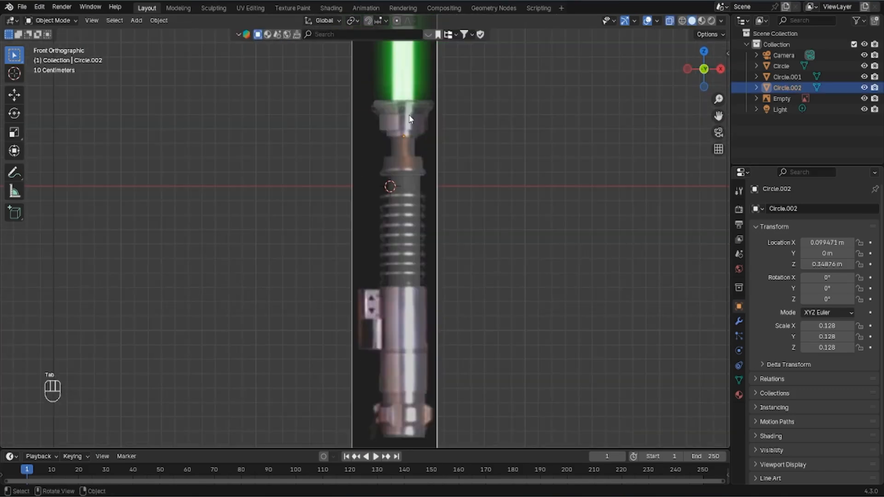
{"action": "left_click", "coordinate": [411, 107]}
{"action": "left_click", "coordinate": [411, 106]}
{"action": "left_click", "coordinate": [669, 21]}
{"action": "left_click", "coordinate": [739, 395]}
{"action": "left_click", "coordinate": [816, 254]}
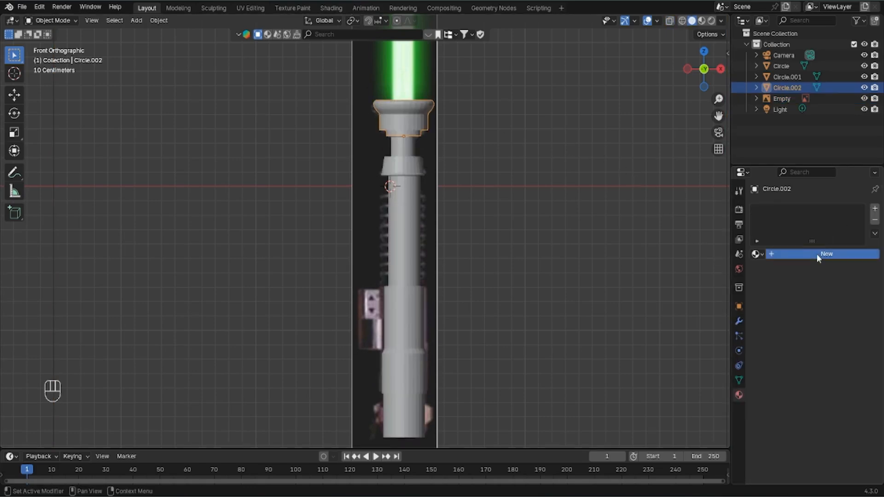
Darken the emitter head material's base color slightly, set metallic to 1 and roughness to about 0.332, and display it in Material Preview
{"action": "left_click", "coordinate": [837, 321]}
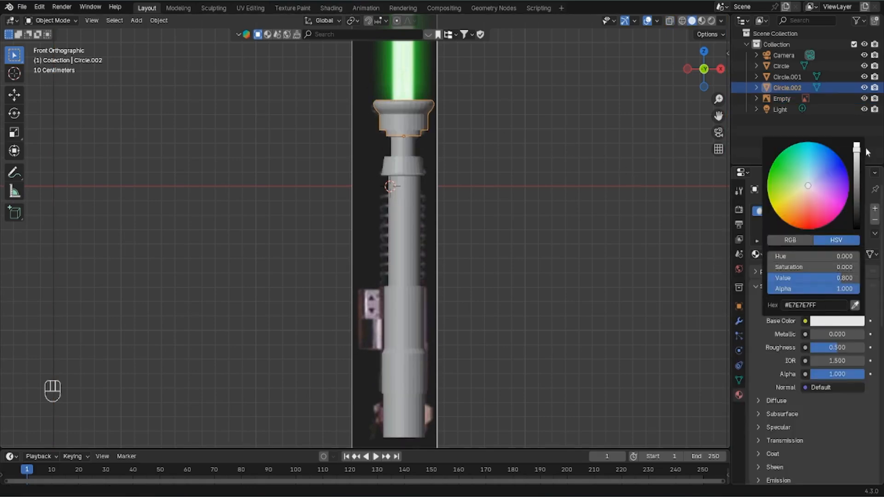
{"action": "mouse_move", "coordinate": [819, 336]}
{"action": "left_mouse_down"}
{"action": "mouse_move", "coordinate": [874, 336]}
{"action": "mouse_move", "coordinate": [824, 346]}
{"action": "left_mouse_up"}
{"action": "key", "text": "z"}
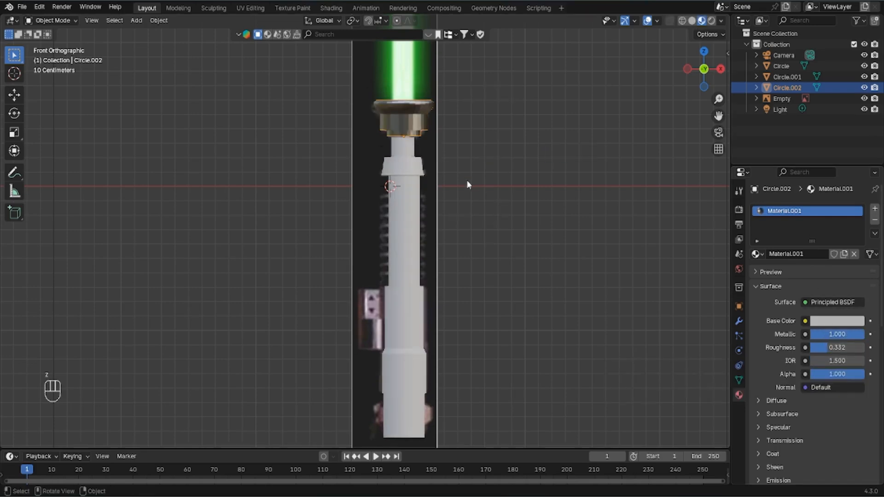
{"action": "middle_click_drag", "start_coordinate": [470, 162], "coordinate": [419, 118]}
Try shading the emitter head smooth and adding a modifier to it
{"action": "key", "text": "ctrl+z"}
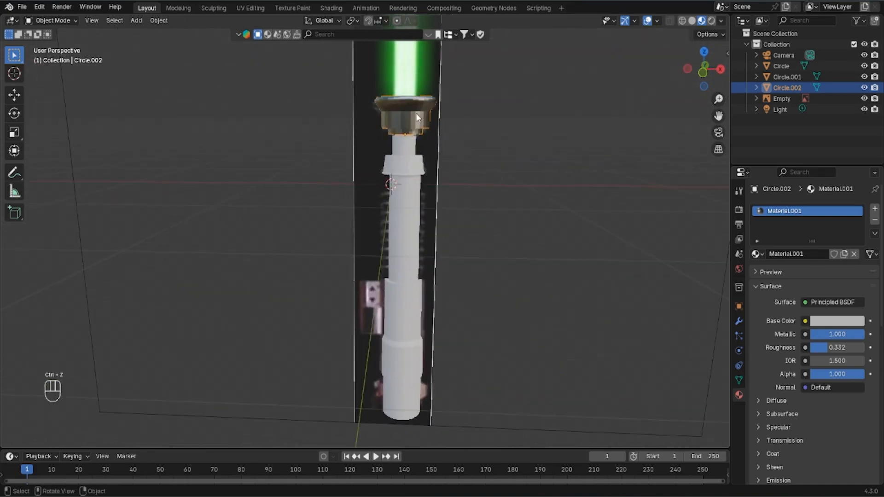
{"action": "right_click", "coordinate": [417, 117]}
{"action": "left_click", "coordinate": [404, 114]}
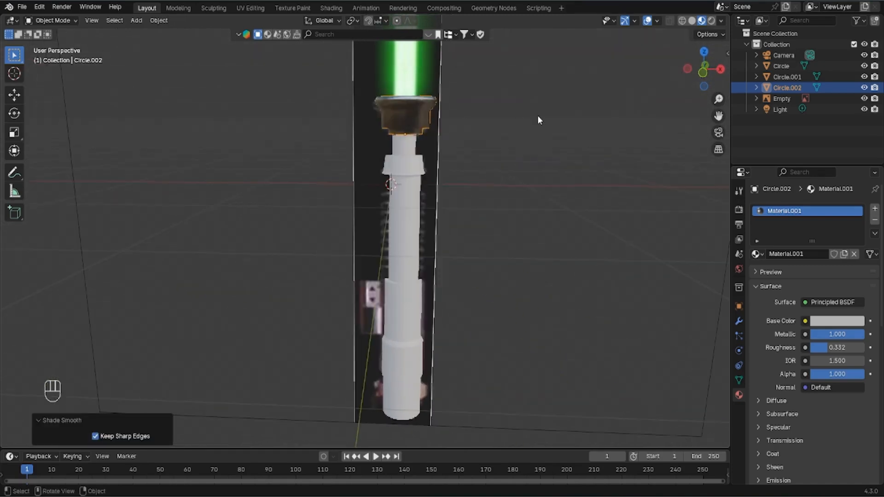
{"action": "left_click", "coordinate": [739, 320]}
{"action": "left_click", "coordinate": [791, 209]}
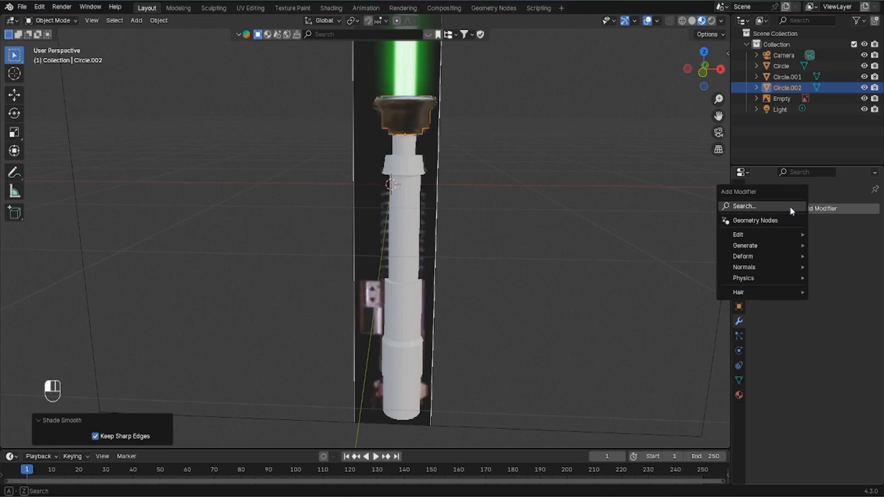
{"action": "left_click", "coordinate": [747, 210]}
{"action": "left_click", "coordinate": [704, 251]}
{"action": "middle_click_drag", "start_coordinate": [575, 170], "coordinate": [504, 154]}
{"action": "key", "text": "KP_Decimal"}
{"action": "key", "text": "ctrl+z"}
{"action": "key", "text": "ctrl+z"}
{"action": "key", "text": "ctrl+z"}
{"action": "key", "text": "ctrl+z"}
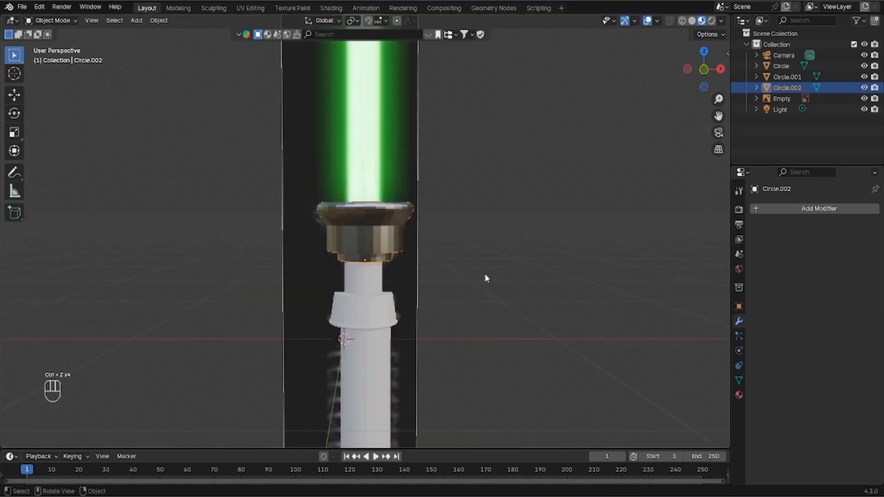
Add a Subdivision Surface modifier to the emitter head and shade it smooth
{"action": "left_click", "coordinate": [737, 321]}
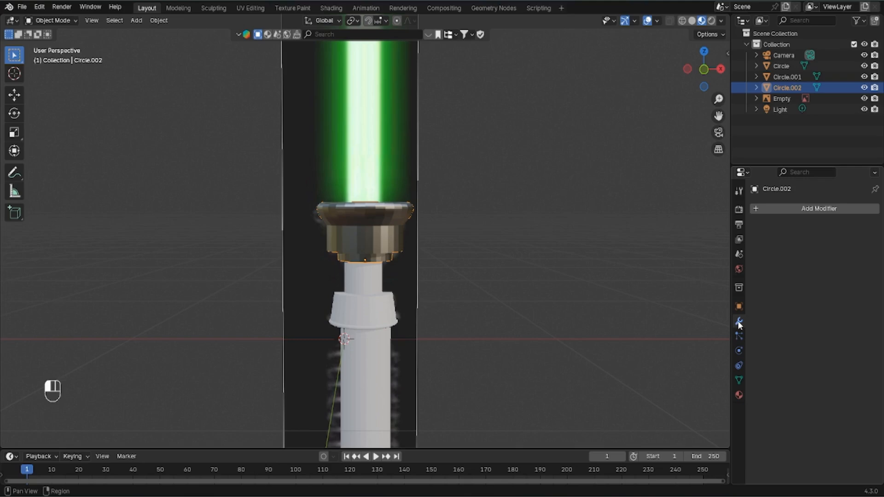
{"action": "left_click", "coordinate": [799, 210]}
{"action": "left_click", "coordinate": [670, 230]}
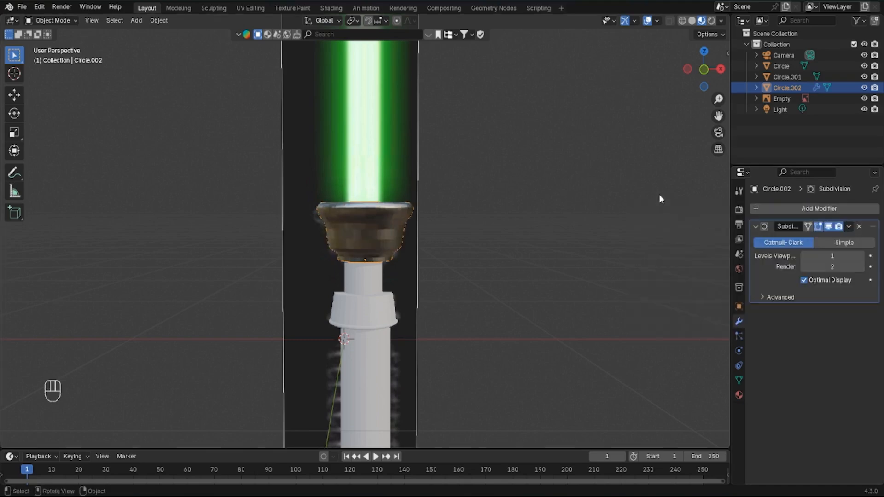
{"action": "right_click", "coordinate": [365, 214]}
{"action": "left_click", "coordinate": [365, 215]}
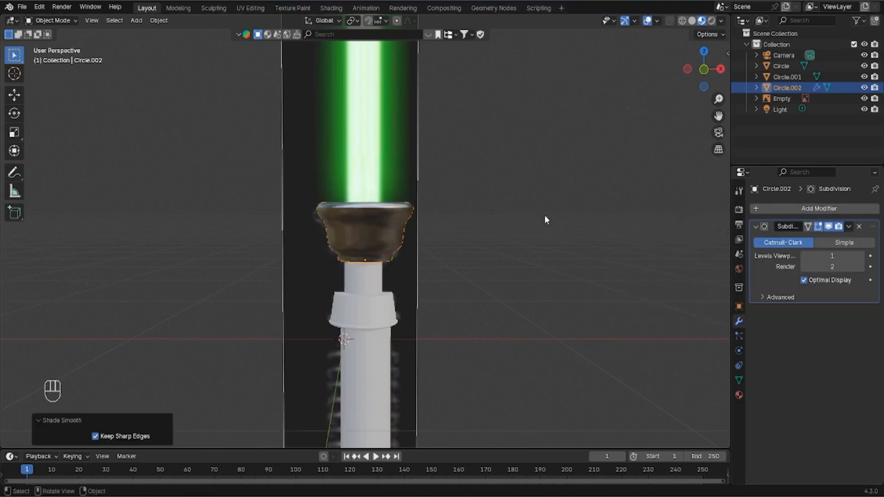
Examine the emitter head up close, hiding and unhiding it to compare its color with the reference image
{"action": "left_click", "coordinate": [490, 208]}
{"action": "left_click", "coordinate": [361, 228]}
{"action": "key", "text": "KP_Decimal"}
{"action": "scroll", "coordinate": [377, 211], "scroll_direction": "up", "scroll_amount": 1}
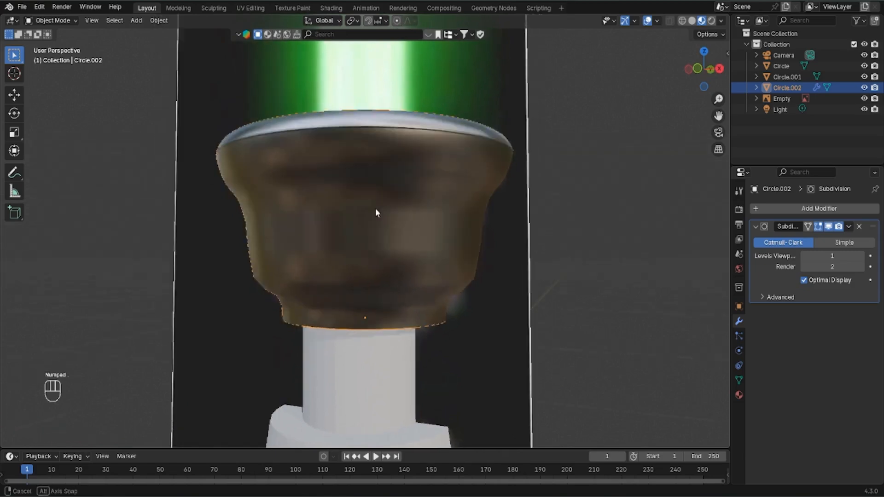
{"action": "middle_click_drag", "start_coordinate": [376, 211], "coordinate": [234, 189]}
{"action": "key", "text": "h"}
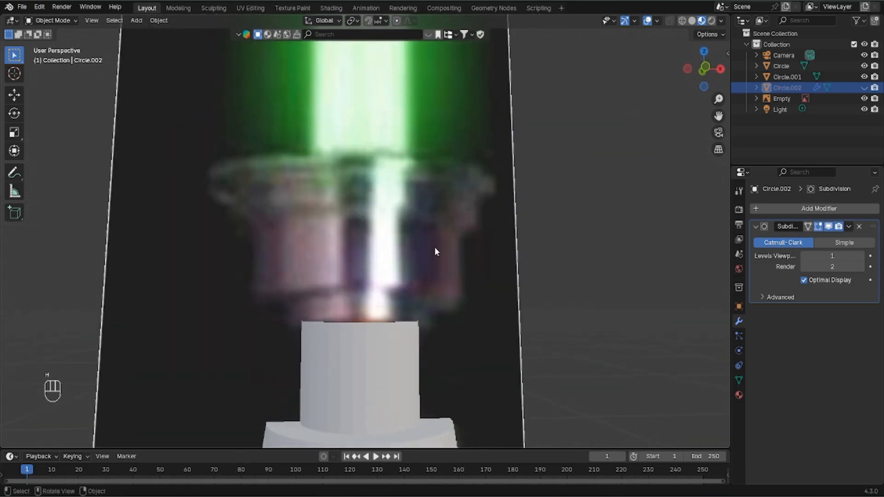
{"action": "key", "text": "alt+h"}
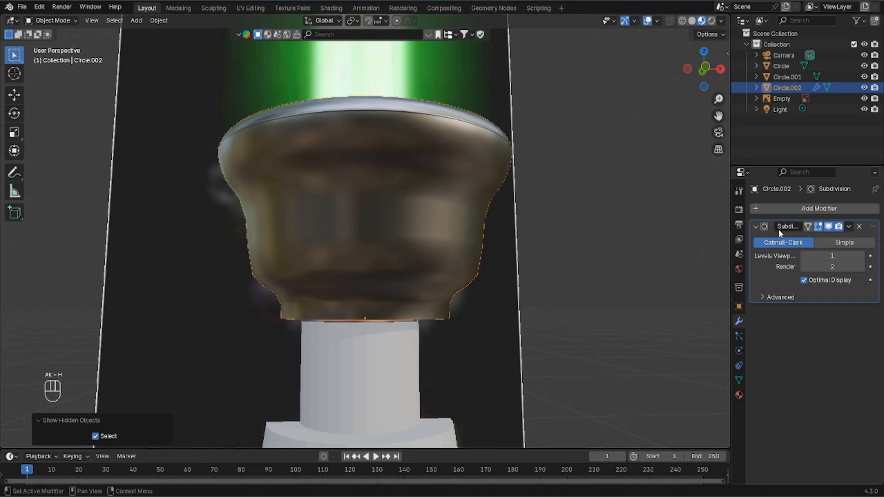
Brighten the emitter head material's base color to a near-white metal tone and set its roughness to 0.4
{"action": "left_click", "coordinate": [738, 394]}
{"action": "left_click", "coordinate": [837, 320]}
{"action": "left_click_drag", "start_coordinate": [857, 168], "coordinate": [856, 147]}
{"action": "left_click", "coordinate": [819, 184]}
{"action": "left_click_drag", "start_coordinate": [809, 185], "coordinate": [810, 180]}
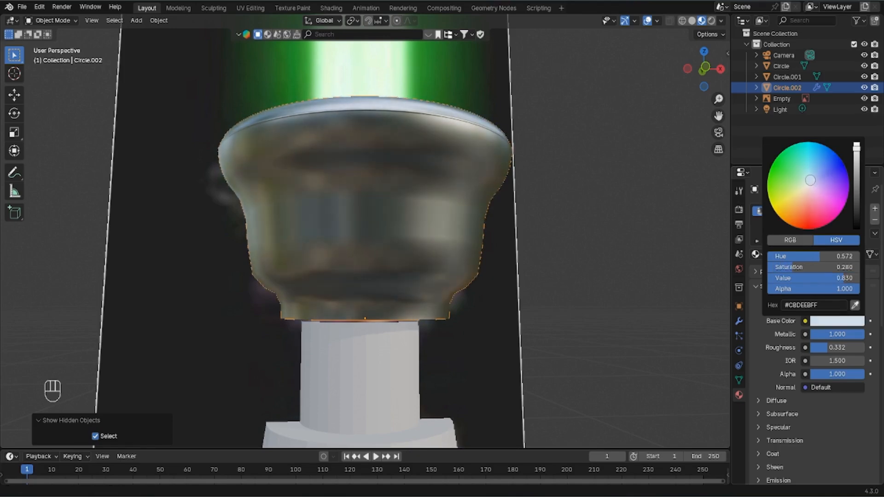
{"action": "key", "text": "Escape"}
{"action": "left_click_drag", "start_coordinate": [825, 347], "coordinate": [827, 351]}
{"action": "middle_click_drag", "start_coordinate": [681, 313], "coordinate": [381, 228]}
{"action": "scroll", "coordinate": [381, 228], "scroll_direction": "down", "scroll_amount": 5}
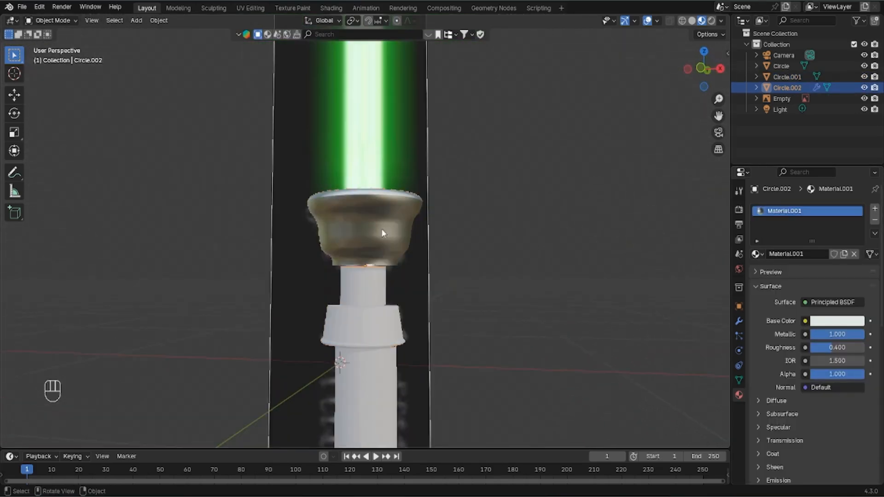
Hide the emitter head, select the neck piece below it, and show it in wireframe from the front
{"action": "key", "text": "h"}
{"action": "left_click", "coordinate": [374, 297]}
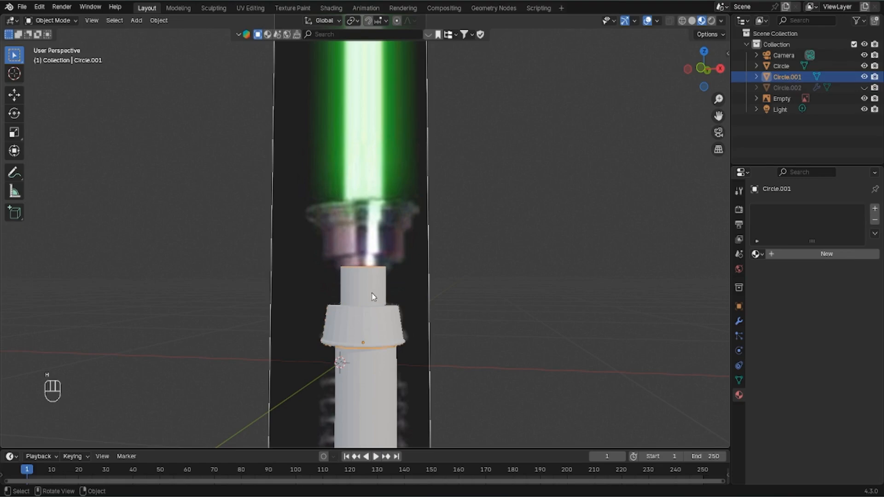
{"action": "key", "text": "z"}
{"action": "left_click", "coordinate": [287, 300]}
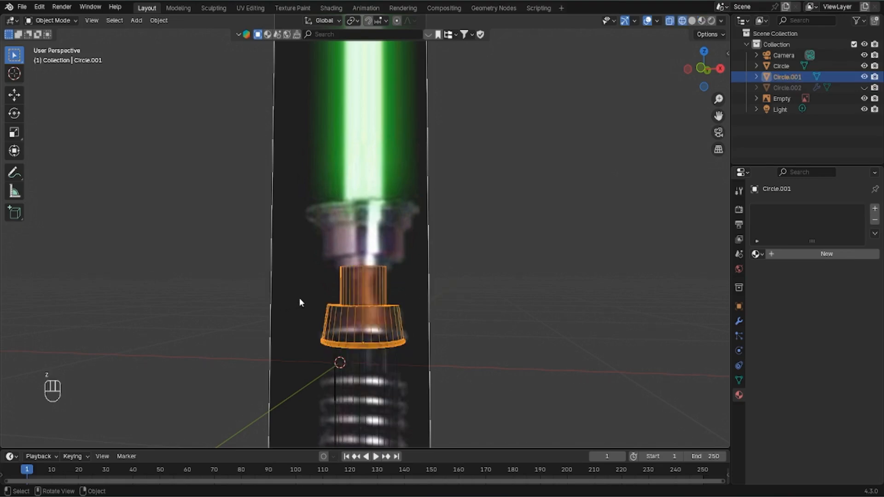
{"action": "scroll", "coordinate": [366, 312], "scroll_direction": "up", "scroll_amount": 2}
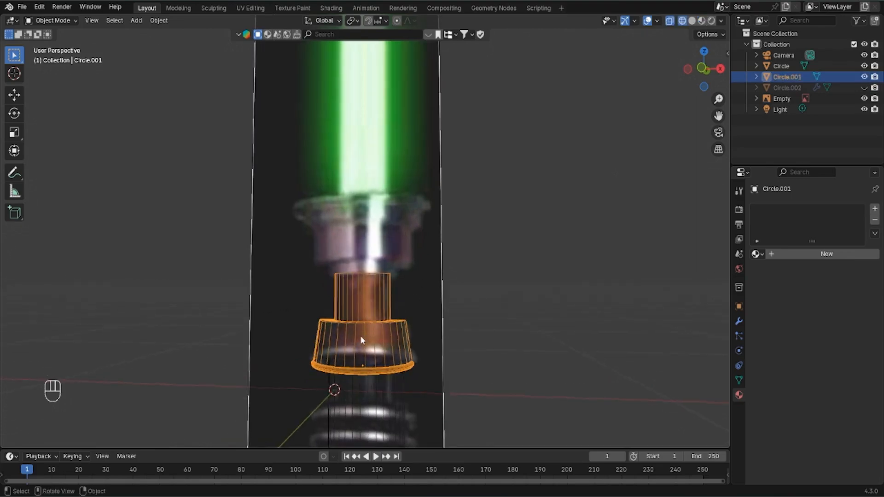
{"action": "key", "text": "KP_1"}
{"action": "middle_click_drag", "start_coordinate": [404, 347], "coordinate": [432, 281], "text": "shift"}
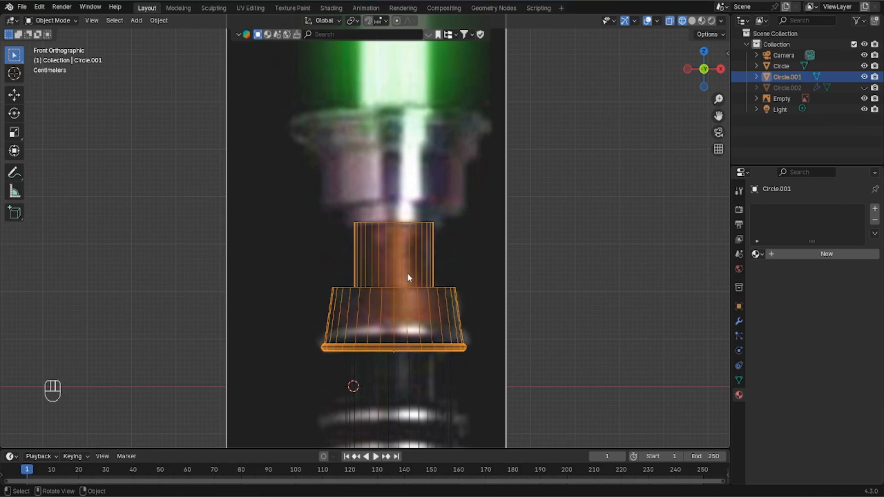
In Edit Mode, circle-select the faces of the neck and flared collar above the collar's bottom ring
{"action": "key", "text": "Tab"}
{"action": "key", "text": "Tab"}
{"action": "key", "text": "Tab"}
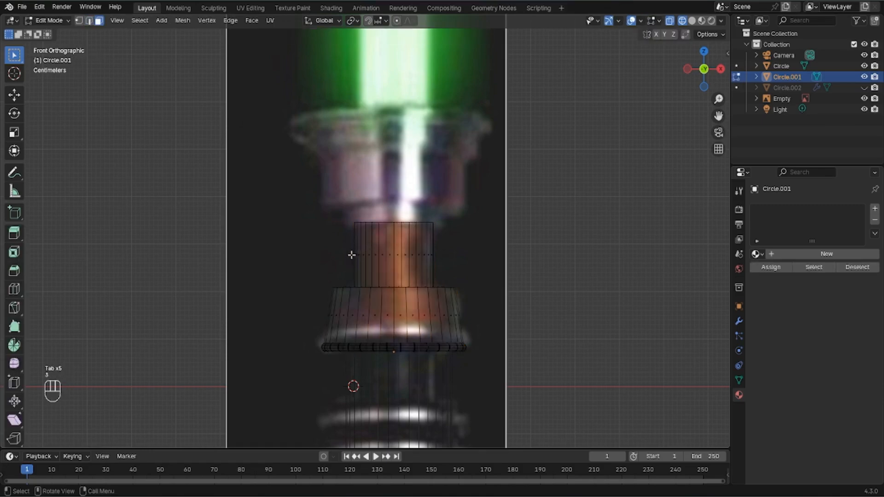
{"action": "key", "text": "c"}
{"action": "mouse_move", "coordinate": [353, 256]}
{"action": "left_mouse_down"}
{"action": "mouse_move", "coordinate": [430, 262]}
{"action": "mouse_move", "coordinate": [460, 298]}
{"action": "mouse_move", "coordinate": [438, 312]}
{"action": "mouse_move", "coordinate": [467, 312]}
{"action": "left_mouse_up"}
{"action": "key", "text": "Escape"}
{"action": "middle_click_drag", "start_coordinate": [468, 312], "coordinate": [532, 284]}
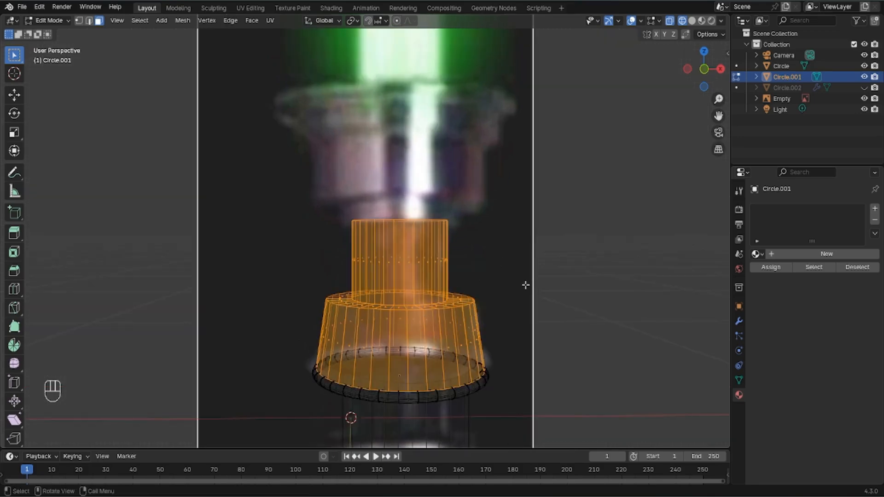
Create a new material for the neck piece with a copper-orange base color, metallic 1 and roughness 0.3
{"action": "left_click", "coordinate": [805, 253]}
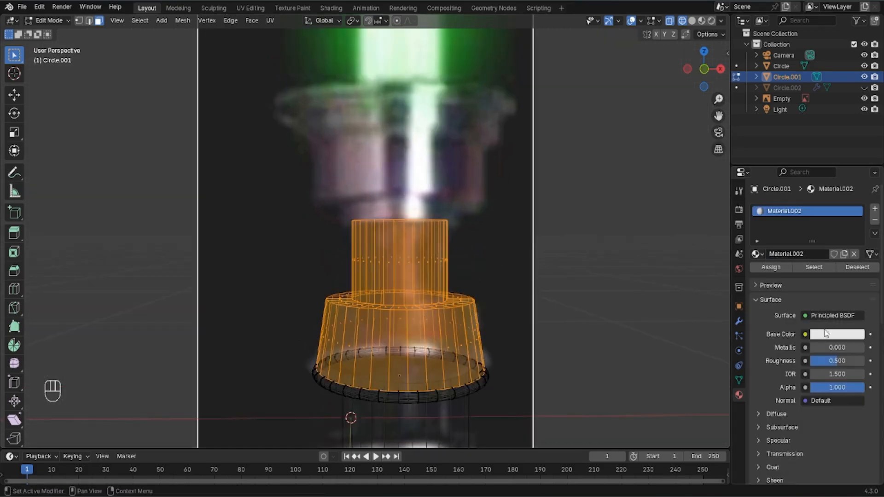
{"action": "left_click", "coordinate": [827, 334]}
{"action": "left_click_drag", "start_coordinate": [808, 216], "coordinate": [797, 235]}
{"action": "mouse_move", "coordinate": [823, 348]}
{"action": "left_mouse_down"}
{"action": "mouse_move", "coordinate": [857, 349]}
{"action": "mouse_move", "coordinate": [824, 363]}
{"action": "left_mouse_up"}
{"action": "left_click", "coordinate": [824, 362]}
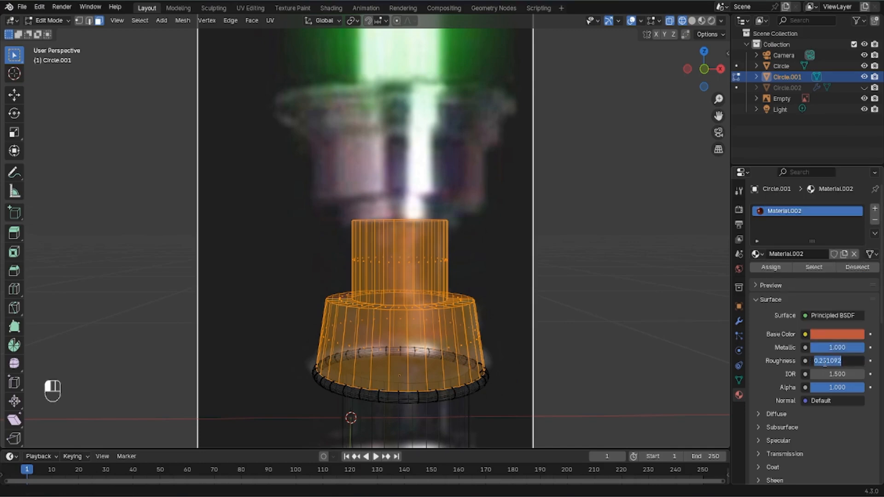
{"action": "type", "text": "0.3"}
{"action": "key", "text": "Return"}
Display the neck piece in Material Preview and return to Object Mode
{"action": "key", "text": "z"}
{"action": "key", "text": "z"}
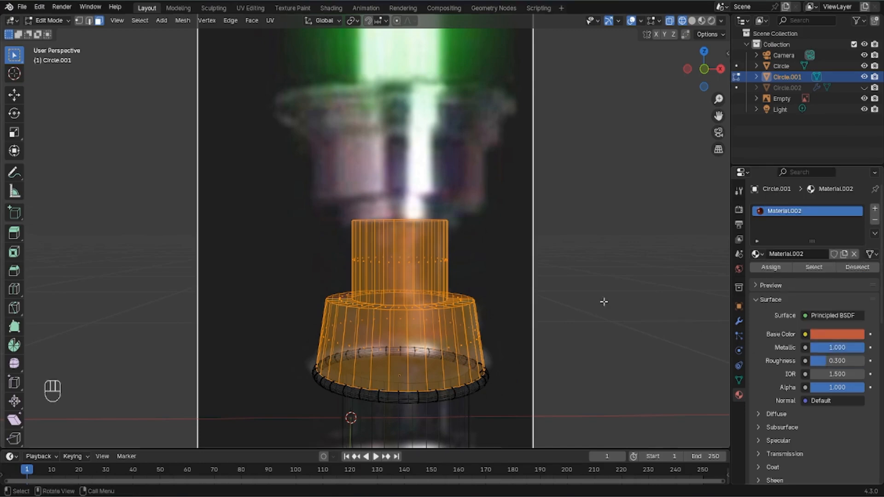
{"action": "left_click", "coordinate": [609, 328]}
{"action": "key", "text": "Tab"}
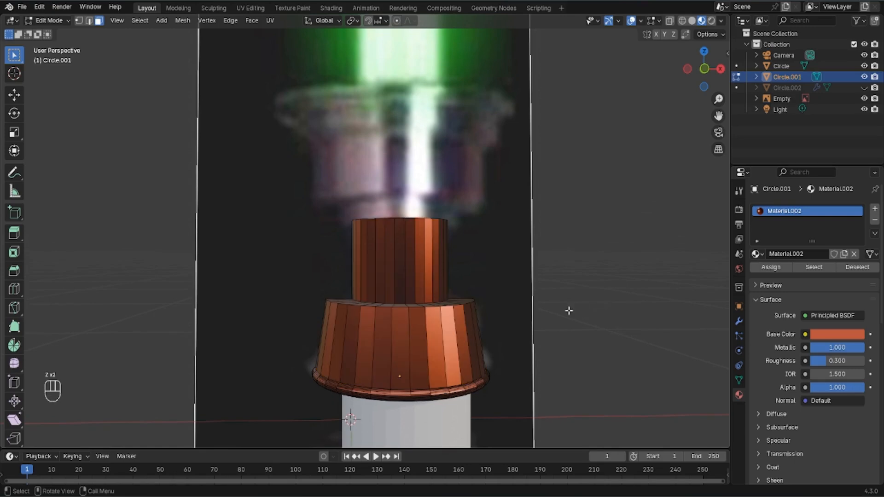
Add a Subdivision Surface modifier to the neck piece and shade it smooth
{"action": "left_click", "coordinate": [739, 321]}
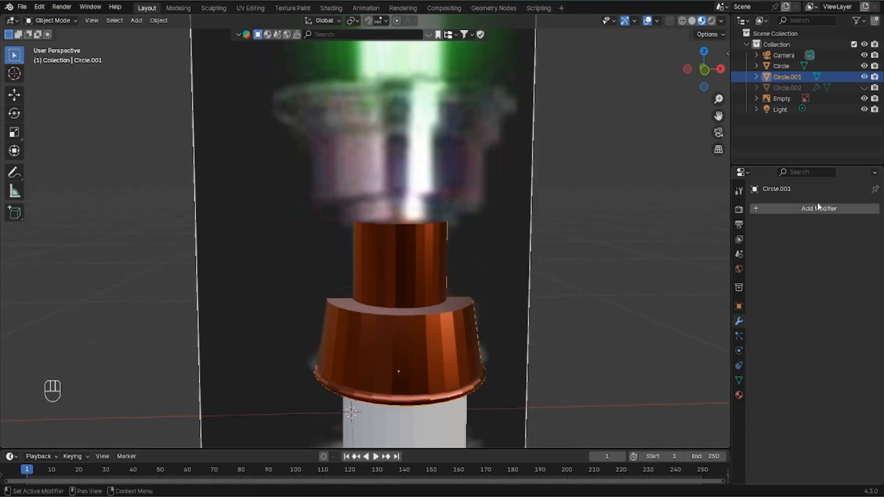
{"action": "left_click", "coordinate": [818, 209]}
{"action": "left_click", "coordinate": [815, 209]}
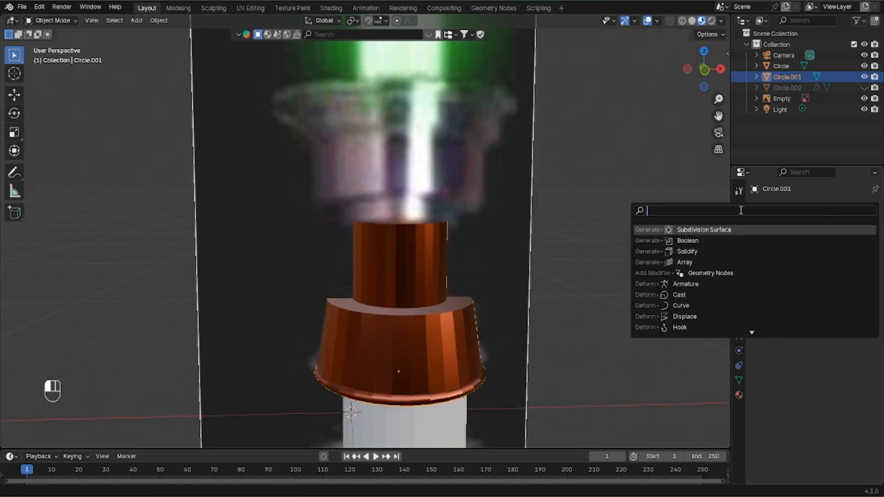
{"action": "left_click", "coordinate": [715, 230]}
{"action": "right_click", "coordinate": [438, 319]}
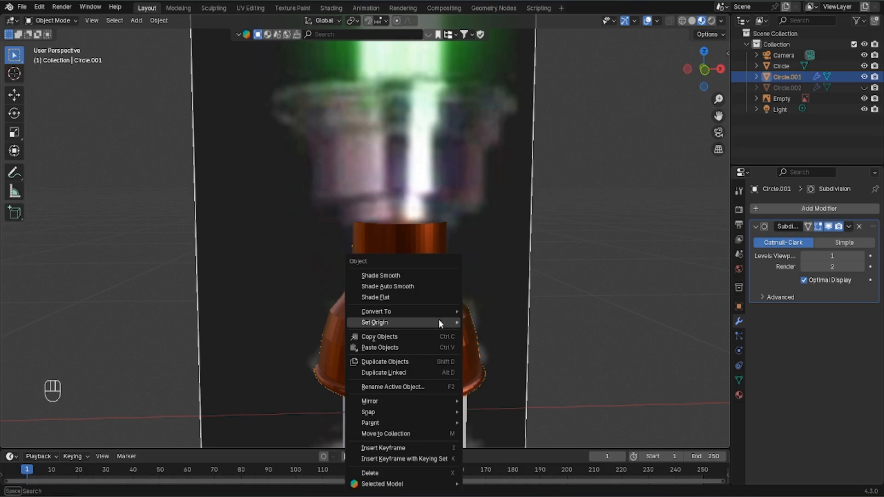
{"action": "left_click", "coordinate": [396, 272]}
In Edit Mode with wireframe display, circle-select all faces of the collar's bottom ring
{"action": "key", "text": "Tab"}
{"action": "scroll", "coordinate": [493, 336], "scroll_direction": "up", "scroll_amount": 1}
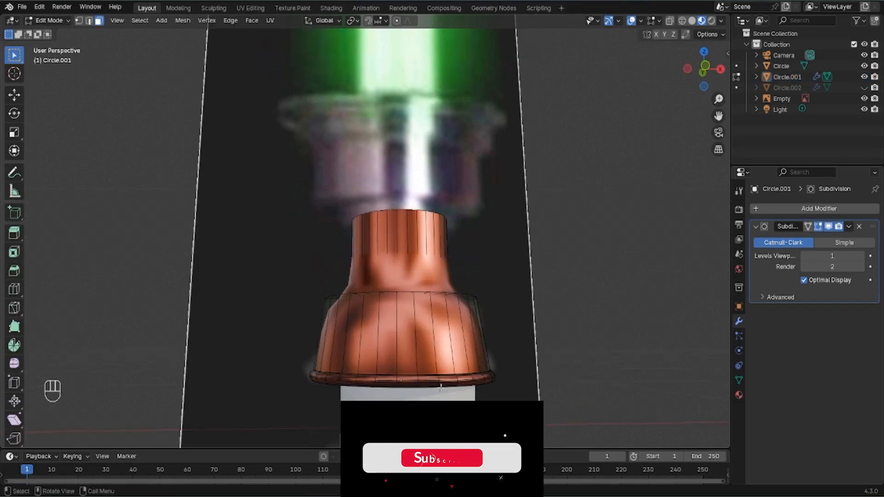
{"action": "key", "text": "z"}
{"action": "left_click", "coordinate": [358, 396]}
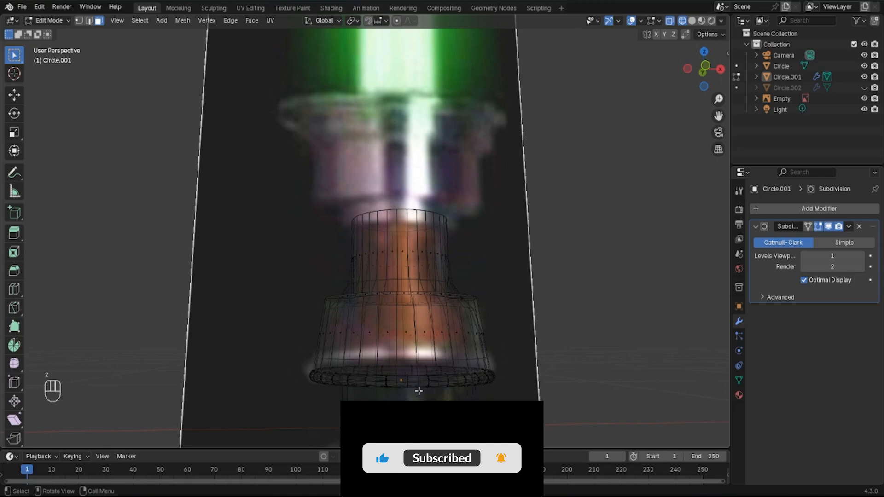
{"action": "key", "text": "c"}
{"action": "mouse_move", "coordinate": [397, 386]}
{"action": "left_mouse_down"}
{"action": "mouse_move", "coordinate": [316, 373]}
{"action": "mouse_move", "coordinate": [440, 377]}
{"action": "mouse_move", "coordinate": [388, 398]}
{"action": "left_mouse_up"}
{"action": "right_click", "coordinate": [388, 398]}
{"action": "mouse_move", "coordinate": [389, 398]}
{"action": "middle_mouse_down"}
{"action": "mouse_move", "coordinate": [350, 420]}
{"action": "mouse_move", "coordinate": [517, 367]}
{"action": "mouse_move", "coordinate": [491, 407]}
{"action": "mouse_move", "coordinate": [465, 405]}
{"action": "mouse_move", "coordinate": [479, 402]}
{"action": "middle_mouse_up"}
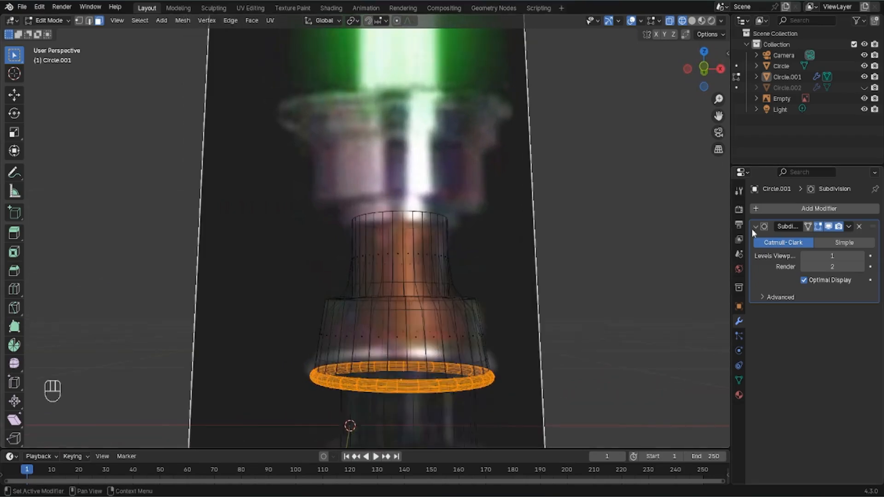
Add a second material slot to the neck piece using Material.001 and assign it to the selected bottom ring
{"action": "left_click", "coordinate": [738, 395]}
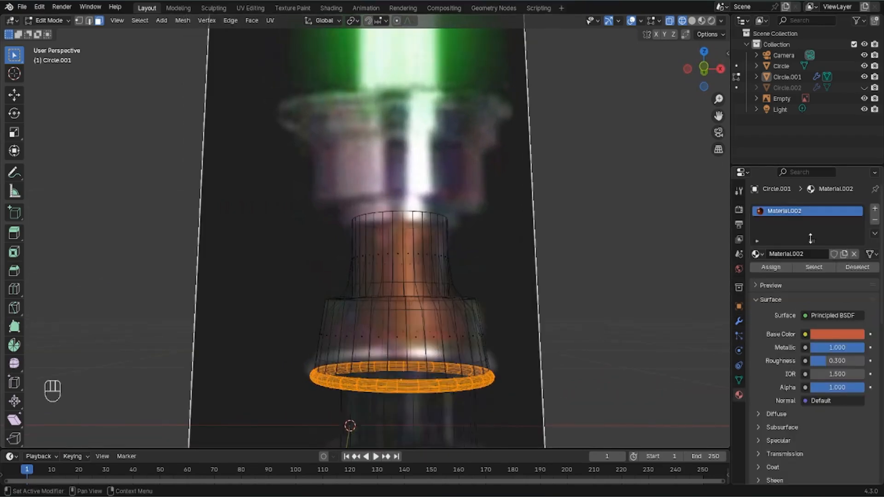
{"action": "left_click", "coordinate": [874, 208]}
{"action": "left_click", "coordinate": [755, 275]}
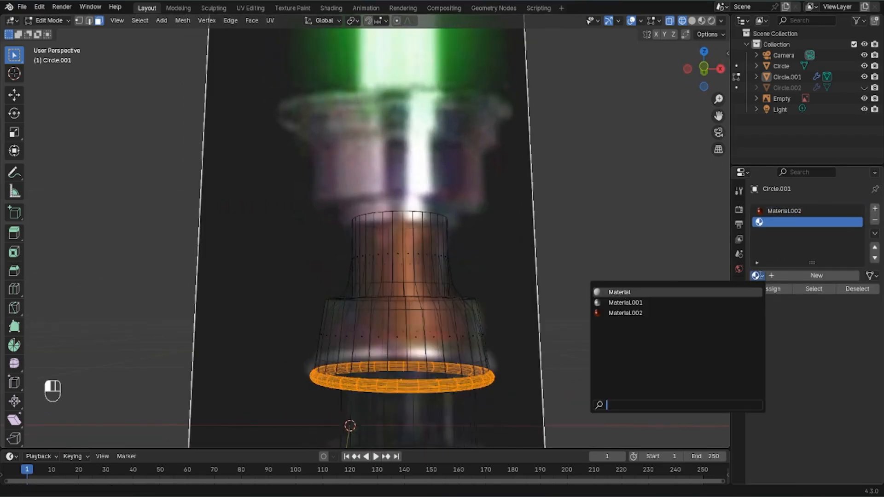
{"action": "left_click", "coordinate": [626, 302]}
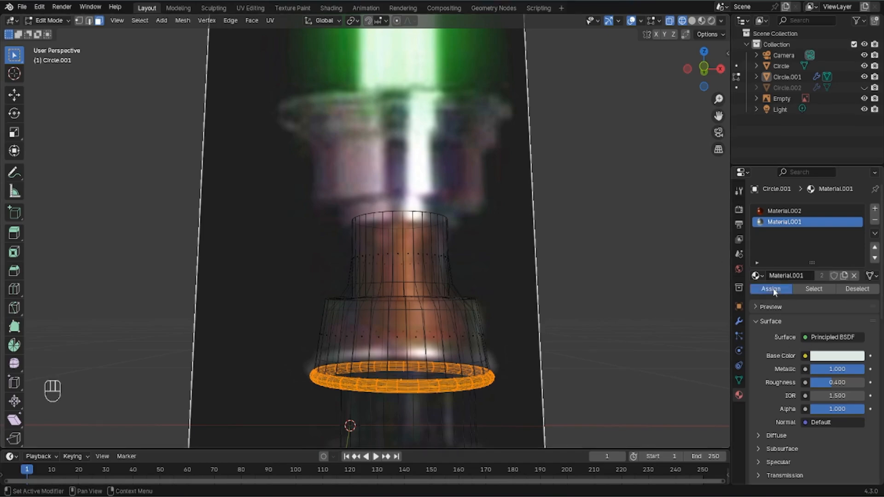
Rename the neck piece's Material.001 to silver and Material.002 to copper
{"action": "double_click", "coordinate": [788, 222]}
{"action": "type", "text": "silver"}
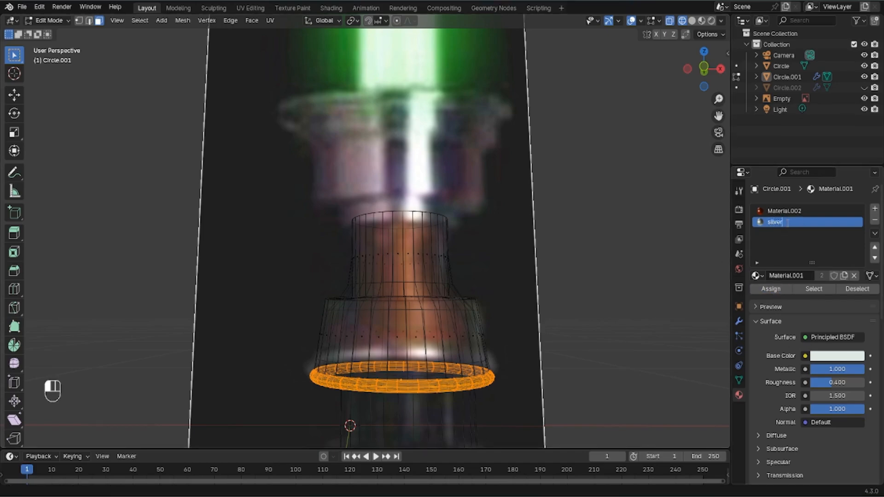
{"action": "double_click", "coordinate": [786, 211]}
{"action": "type", "text": "coo"}
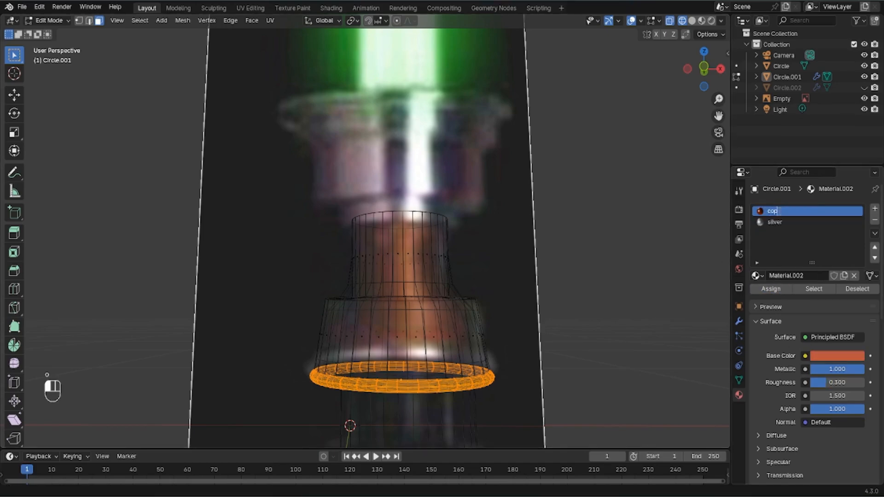
{"action": "type", "text": "per"}
{"action": "key", "text": "Return"}
In Material Preview, add a loop cut to the neck piece's lower flare and slide it down against the silver ring
{"action": "key", "text": "Tab"}
{"action": "key", "text": "Tab"}
{"action": "key", "text": "z"}
{"action": "left_click", "coordinate": [628, 329]}
{"action": "key", "text": "Tab"}
{"action": "middle_click_drag", "start_coordinate": [628, 330], "coordinate": [600, 340]}
{"action": "key", "text": "Tab"}
{"action": "left_click", "coordinate": [408, 385], "text": "alt"}
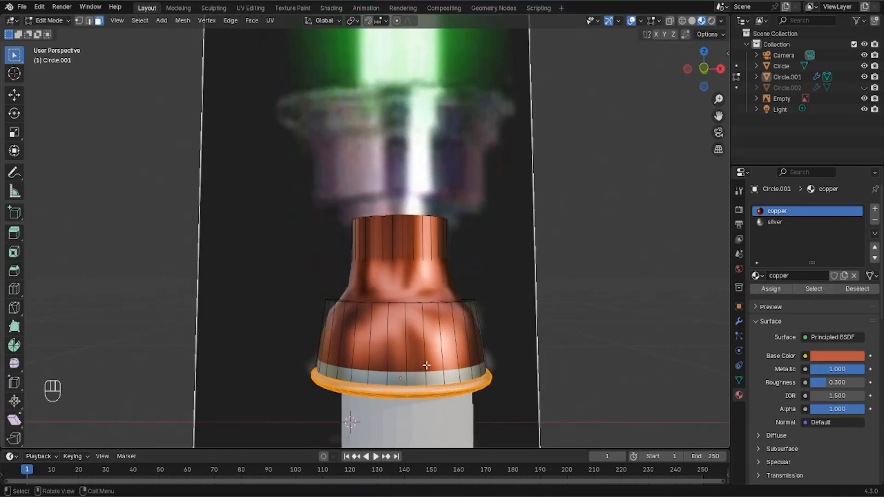
{"action": "key", "text": "ctrl+r"}
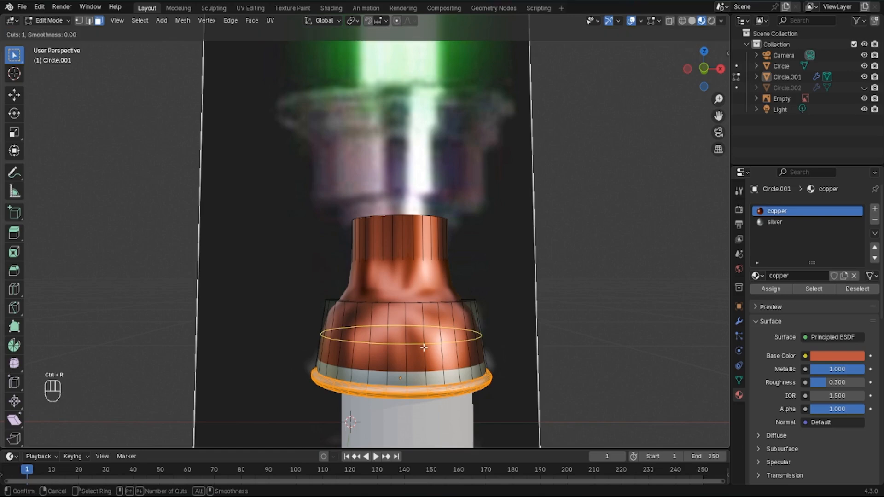
{"action": "left_click", "coordinate": [423, 347]}
{"action": "left_click", "coordinate": [615, 350]}
{"action": "key", "text": "ctrl+z"}
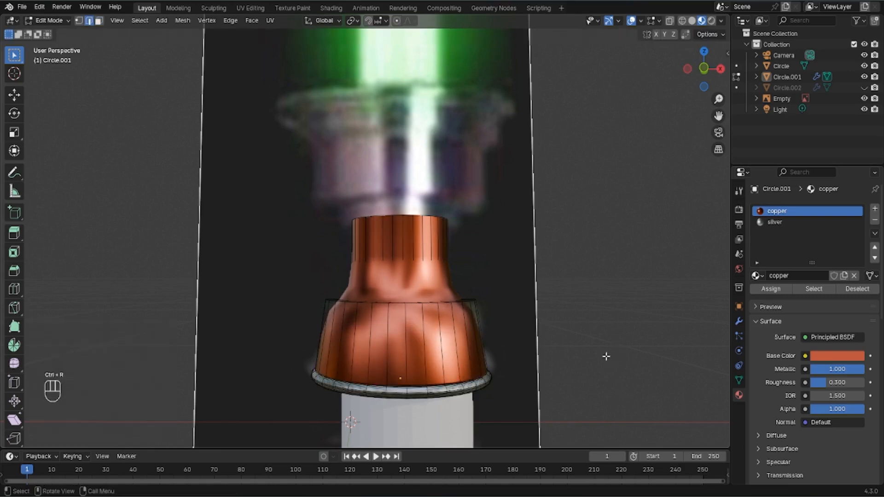
Return to Object Mode, hide the neck piece and select the long hilt cylinder beneath it
{"action": "middle_click_drag", "start_coordinate": [606, 356], "coordinate": [562, 276]}
{"action": "key", "text": "r"}
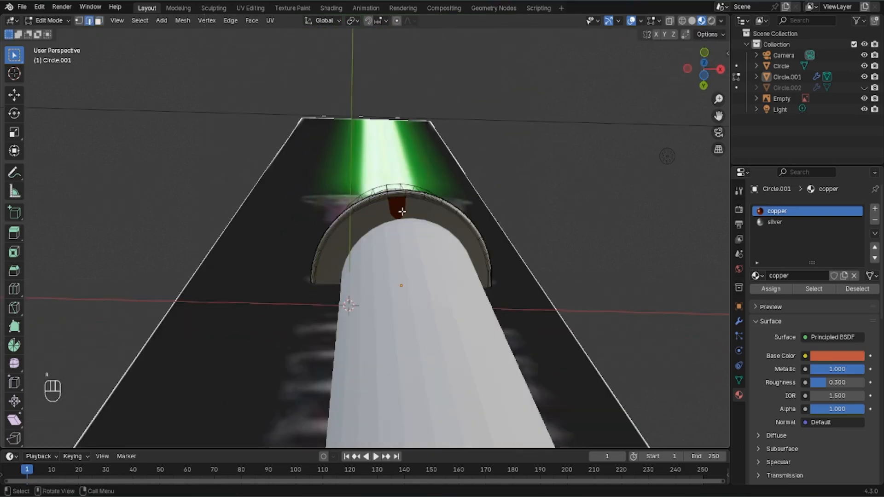
{"action": "middle_click_drag", "start_coordinate": [402, 211], "coordinate": [411, 257]}
{"action": "key", "text": "Tab"}
{"action": "middle_click_drag", "start_coordinate": [427, 222], "coordinate": [424, 162]}
{"action": "key", "text": "h"}
{"action": "left_click", "coordinate": [382, 245]}
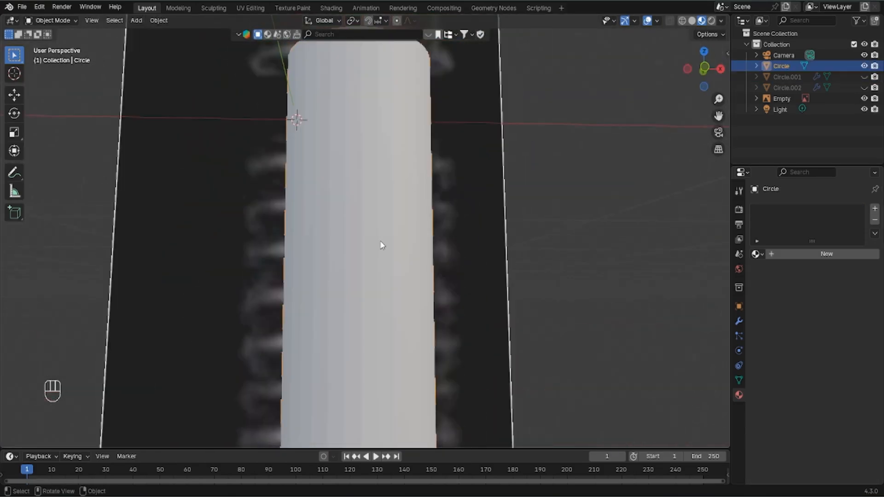
Give the hilt cylinder a new material named black with a black base color and roughness 1.000, shown in Material Preview
{"action": "key", "text": "KP_1"}
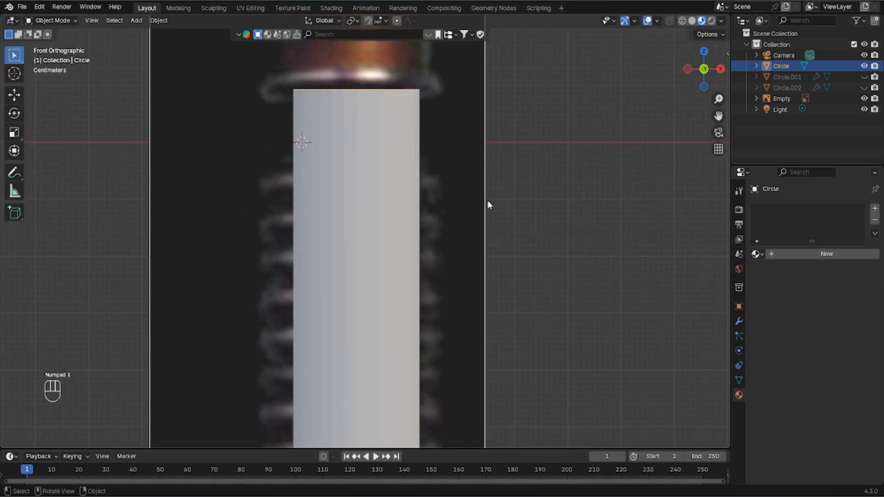
{"action": "scroll", "coordinate": [415, 246], "scroll_direction": "up", "scroll_amount": 1}
{"action": "key", "text": "z"}
{"action": "left_click", "coordinate": [349, 235]}
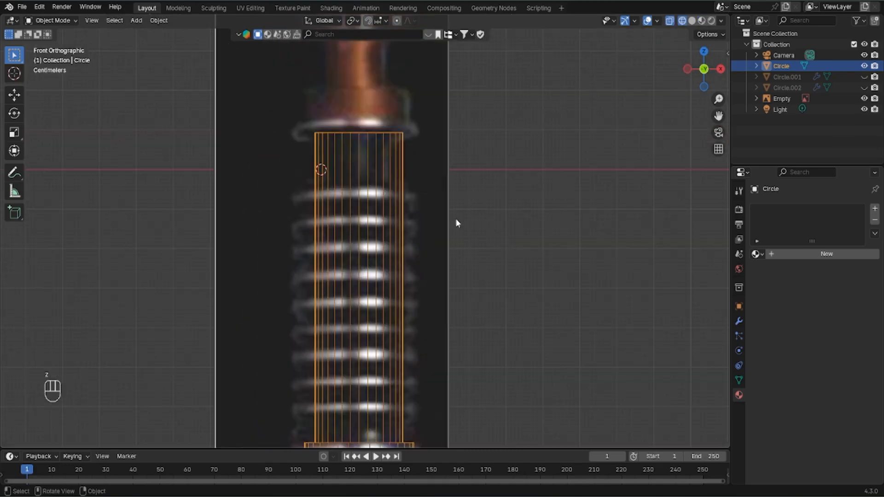
{"action": "key", "text": "Tab"}
{"action": "key", "text": "Tab"}
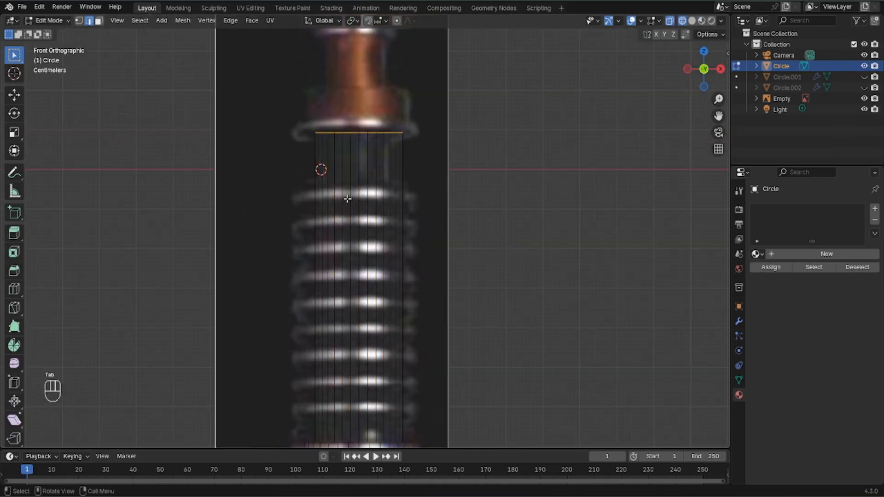
{"action": "left_click", "coordinate": [803, 255]}
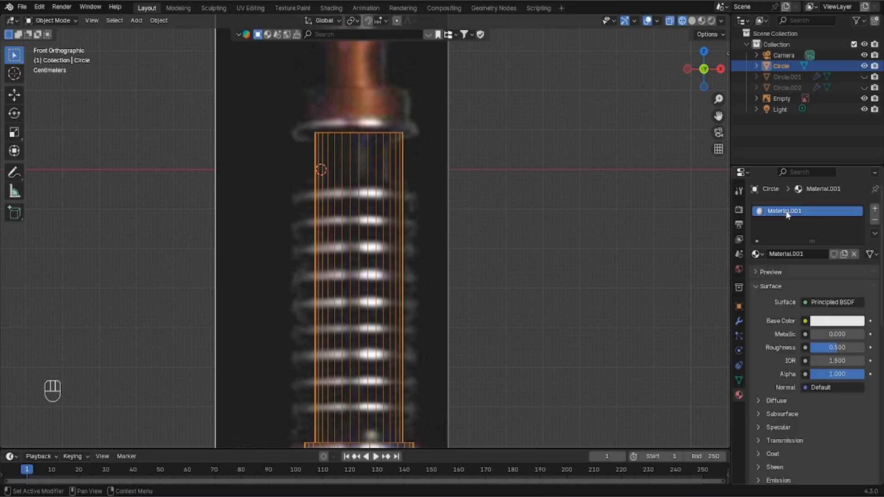
{"action": "left_click", "coordinate": [836, 321]}
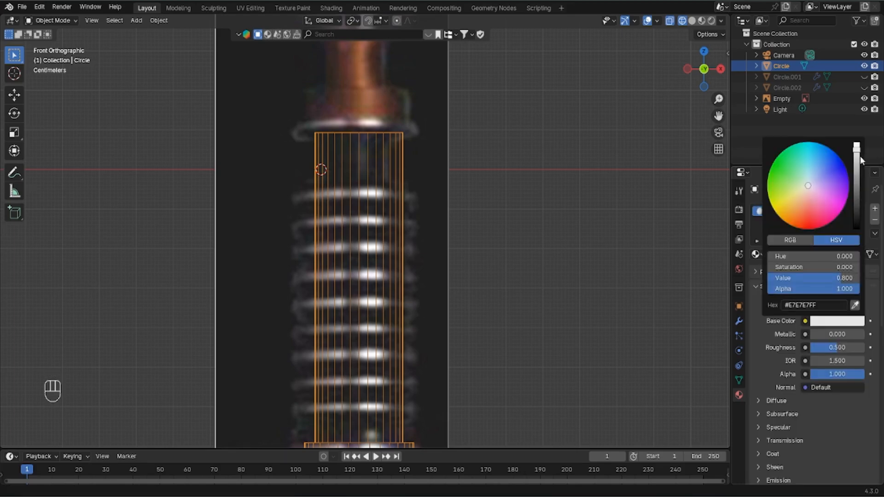
{"action": "left_click_drag", "start_coordinate": [859, 156], "coordinate": [825, 324]}
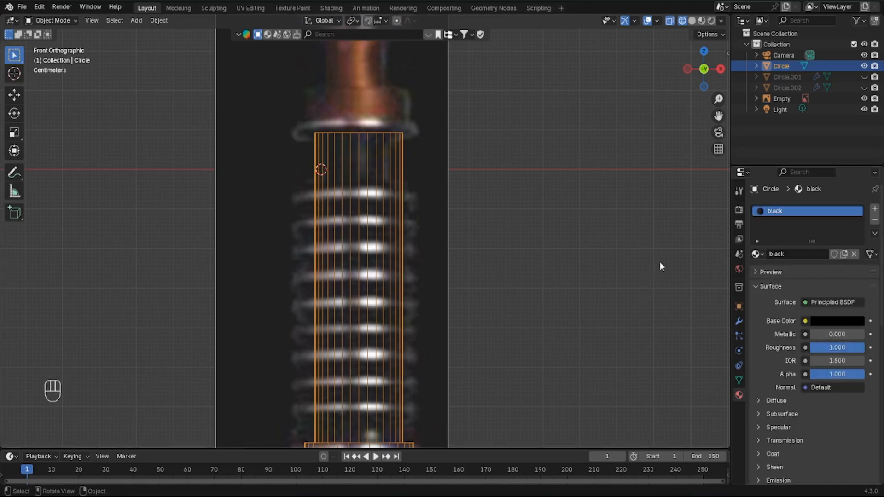
{"action": "key", "text": "z"}
{"action": "left_click", "coordinate": [544, 351]}
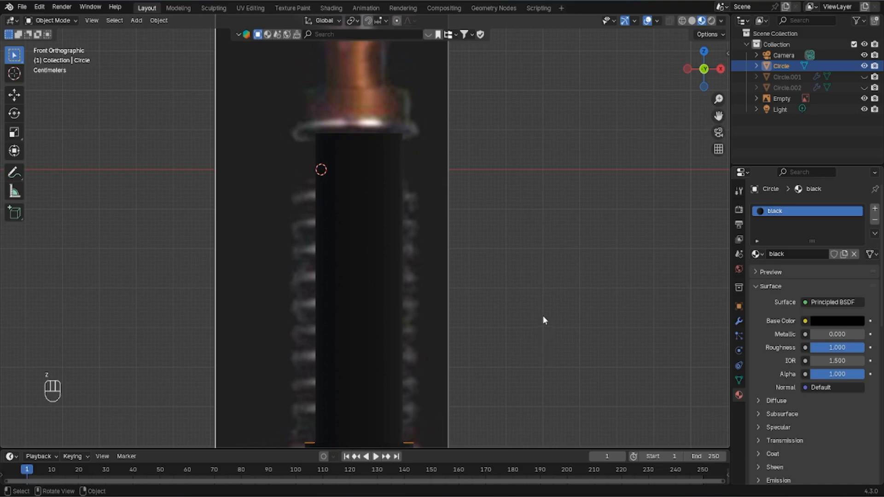
In Edit Mode with wireframe display, circle-select all faces of the hilt cylinder's wider lower sections down to the bottom end
{"action": "mouse_move", "coordinate": [543, 316]}
{"action": "middle_mouse_down"}
{"action": "mouse_move", "coordinate": [536, 339]}
{"action": "mouse_move", "coordinate": [511, 337]}
{"action": "middle_mouse_up"}
{"action": "key", "text": "h"}
{"action": "key", "text": "z"}
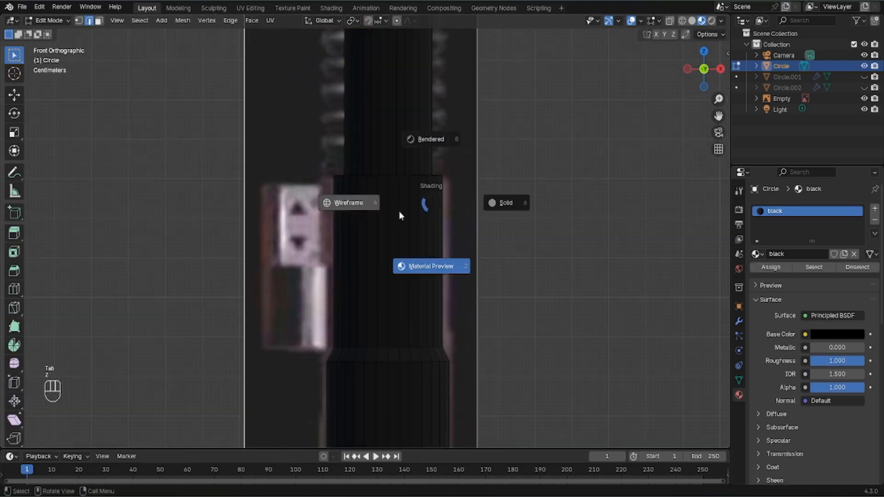
{"action": "left_click", "coordinate": [386, 210]}
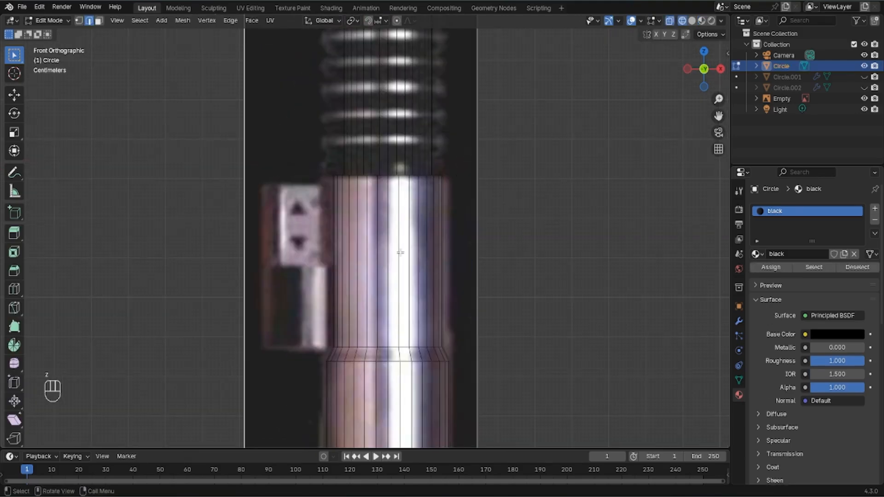
{"action": "key", "text": "3"}
{"action": "key", "text": "c"}
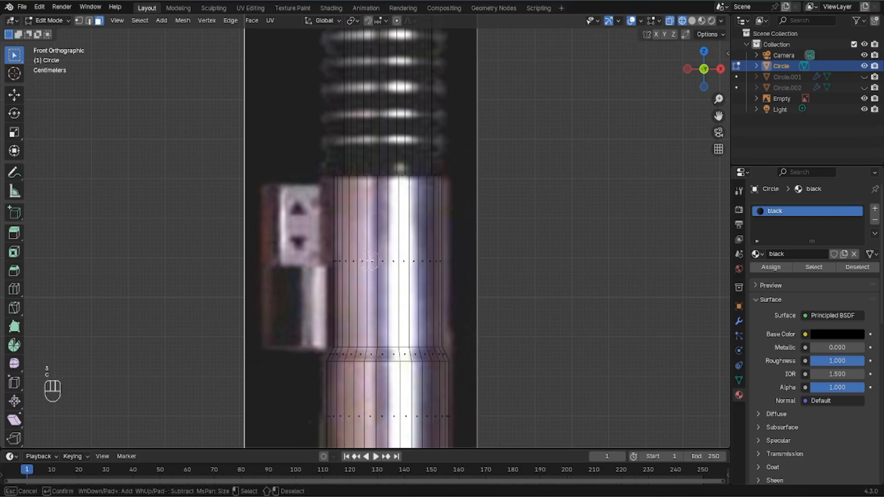
{"action": "mouse_move", "coordinate": [380, 264]}
{"action": "left_mouse_down"}
{"action": "mouse_move", "coordinate": [456, 256]}
{"action": "mouse_move", "coordinate": [321, 262]}
{"action": "left_mouse_up"}
{"action": "mouse_move", "coordinate": [419, 353]}
{"action": "left_mouse_down"}
{"action": "mouse_move", "coordinate": [383, 348]}
{"action": "mouse_move", "coordinate": [460, 350]}
{"action": "left_mouse_up"}
{"action": "left_click_drag", "start_coordinate": [367, 252], "coordinate": [322, 250]}
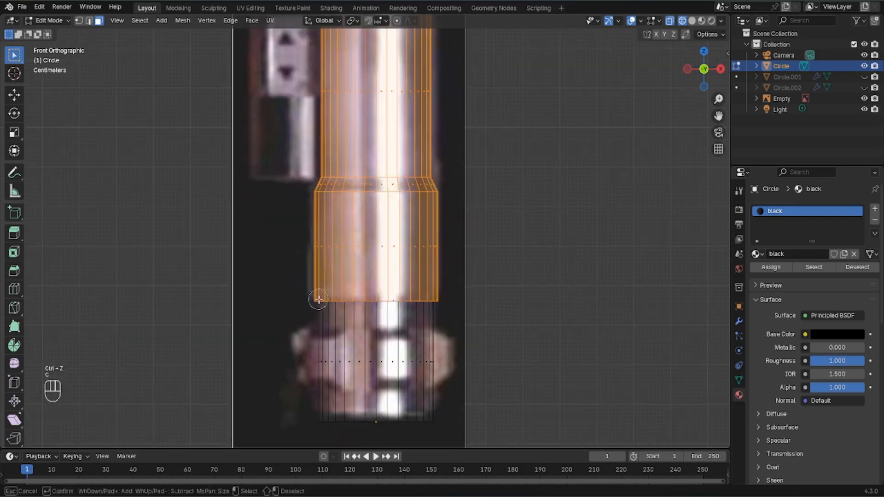
{"action": "mouse_move", "coordinate": [445, 322]}
{"action": "left_mouse_down"}
{"action": "mouse_move", "coordinate": [347, 356]}
{"action": "mouse_move", "coordinate": [315, 354]}
{"action": "left_mouse_up"}
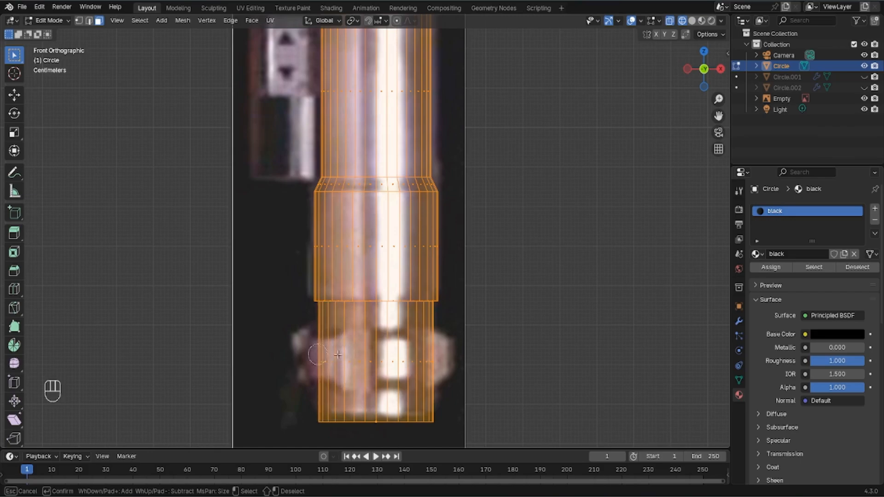
{"action": "right_click", "coordinate": [466, 343]}
Add a second material slot with silver, assign it to the selected lower faces and show the result in Material Preview
{"action": "middle_click_drag", "start_coordinate": [532, 325], "coordinate": [456, 207]}
{"action": "left_click", "coordinate": [755, 254]}
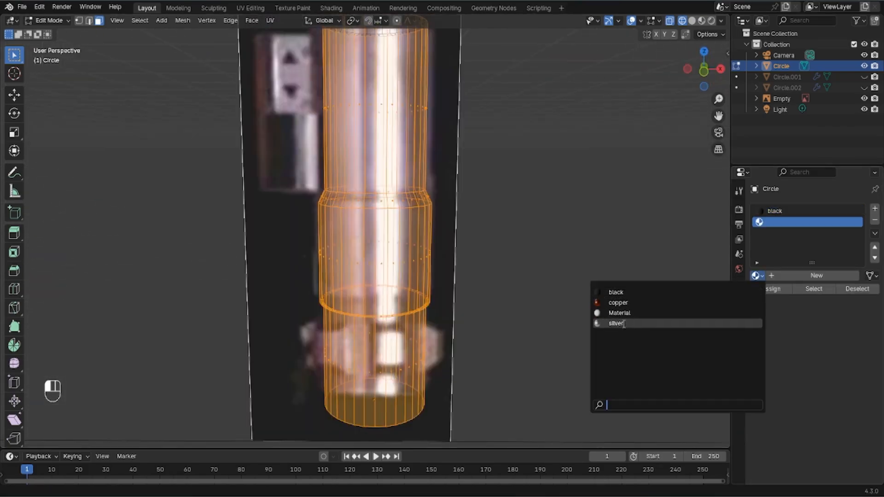
{"action": "left_click", "coordinate": [617, 321]}
{"action": "left_click", "coordinate": [767, 293]}
{"action": "key", "text": "z"}
{"action": "middle_click_drag", "start_coordinate": [497, 267], "coordinate": [501, 233]}
{"action": "left_click", "coordinate": [501, 233]}
{"action": "scroll", "coordinate": [516, 222], "scroll_direction": "down", "scroll_amount": 1}
{"action": "scroll", "coordinate": [511, 222], "scroll_direction": "down", "scroll_amount": 2}
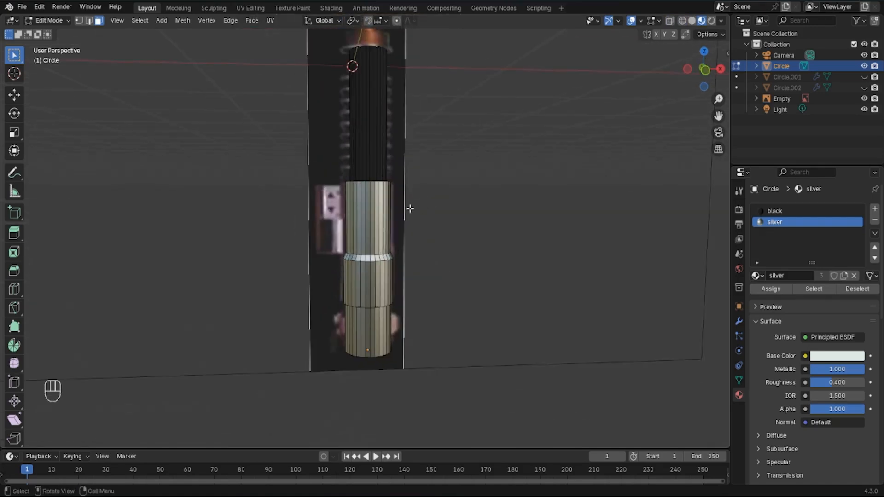
In Object Mode, add a Subdivision Surface modifier to the hilt cylinder and shade it smooth
{"action": "key", "text": "Tab"}
{"action": "left_click", "coordinate": [739, 321]}
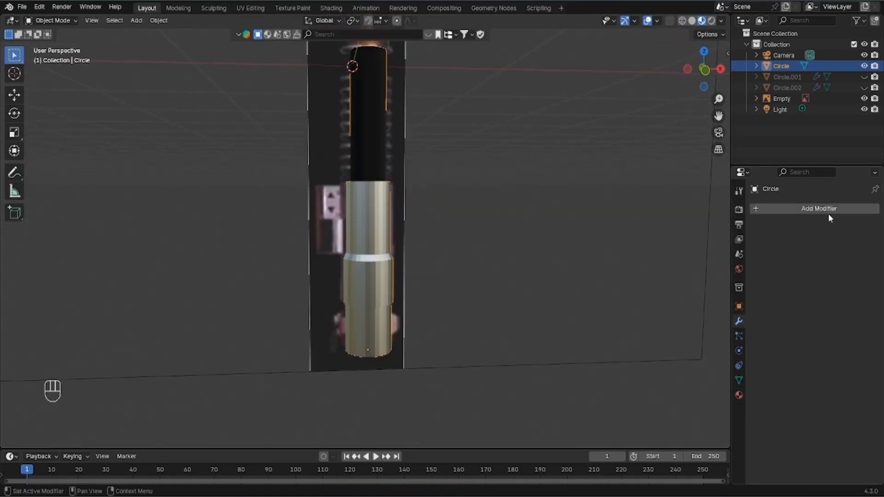
{"action": "left_click", "coordinate": [829, 212]}
{"action": "left_click", "coordinate": [770, 208]}
{"action": "left_click", "coordinate": [705, 234]}
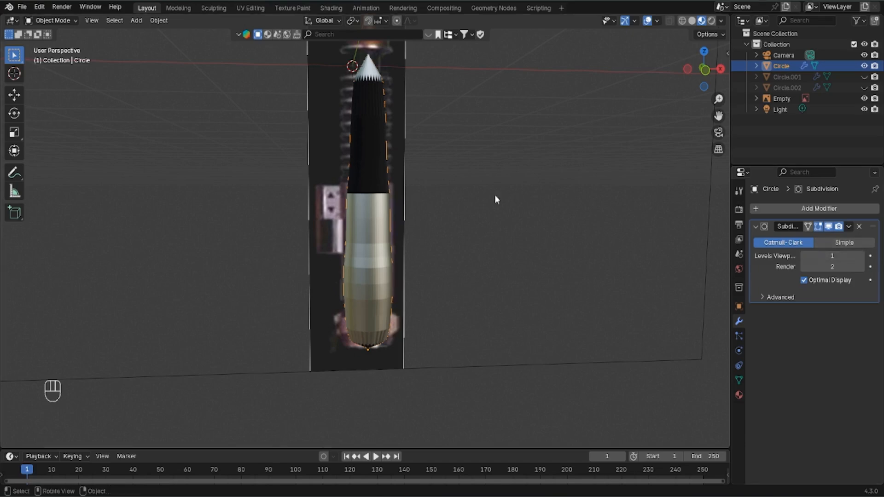
{"action": "right_click", "coordinate": [374, 186]}
{"action": "left_click", "coordinate": [371, 185]}
In Edit Mode, add a loop cut to the black upper section and slide it up to its top edge
{"action": "scroll", "coordinate": [379, 209], "scroll_direction": "up", "scroll_amount": 5}
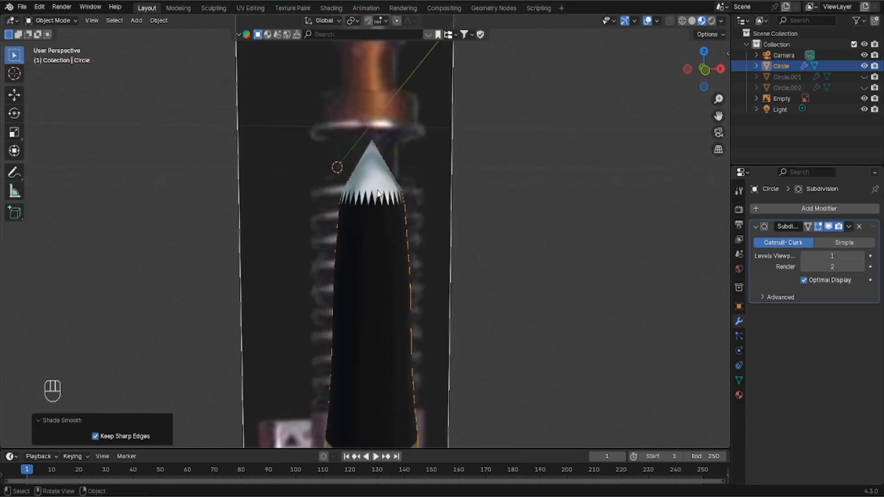
{"action": "key", "text": "Tab"}
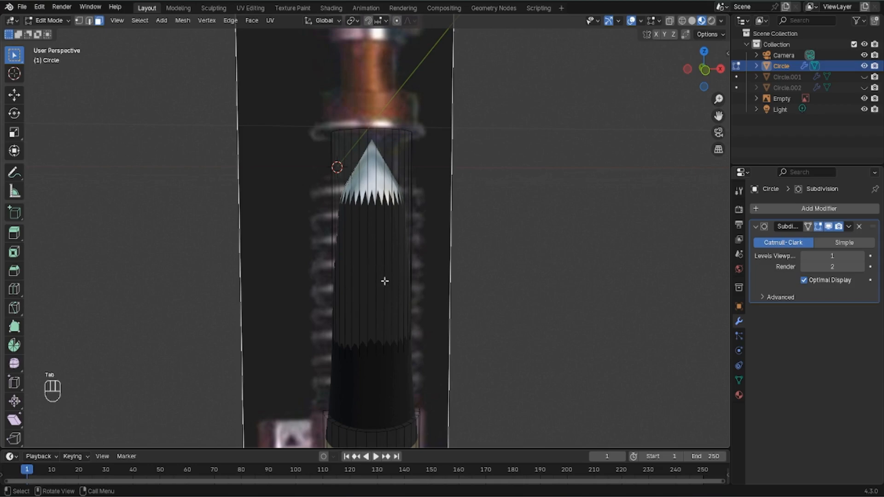
{"action": "key", "text": "ctrl"}
{"action": "key", "text": "ctrl+r"}
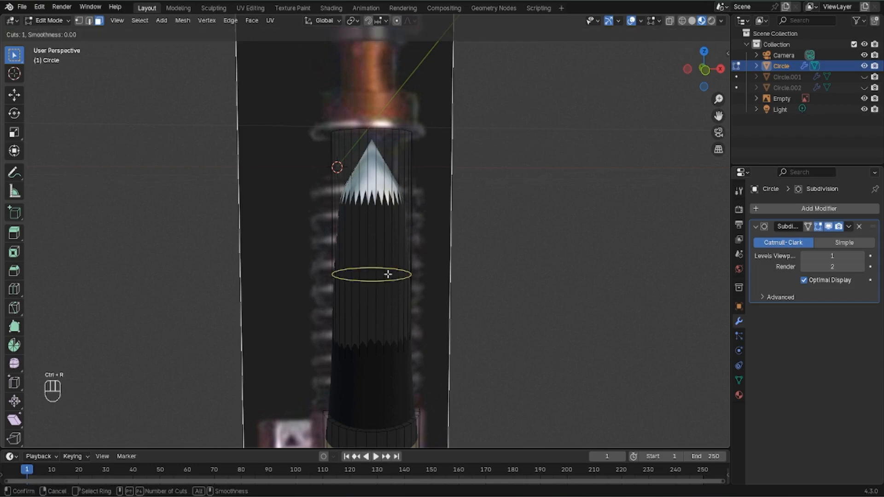
{"action": "left_click", "coordinate": [386, 272]}
{"action": "left_click", "coordinate": [568, 213]}
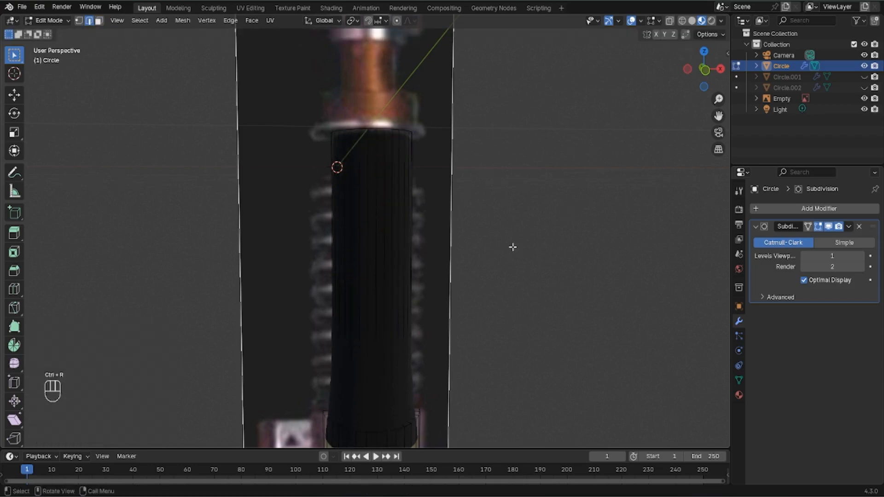
Add two loop cuts to the upper silver section, one slid to its top edge and one to its lower edge
{"action": "middle_click_drag", "start_coordinate": [511, 246], "coordinate": [440, 165]}
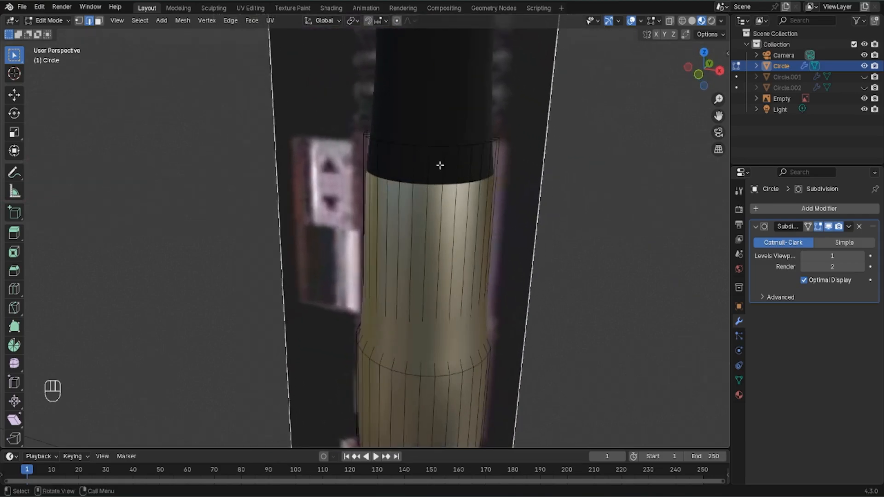
{"action": "key", "text": "ctrl+r"}
{"action": "left_click", "coordinate": [456, 207]}
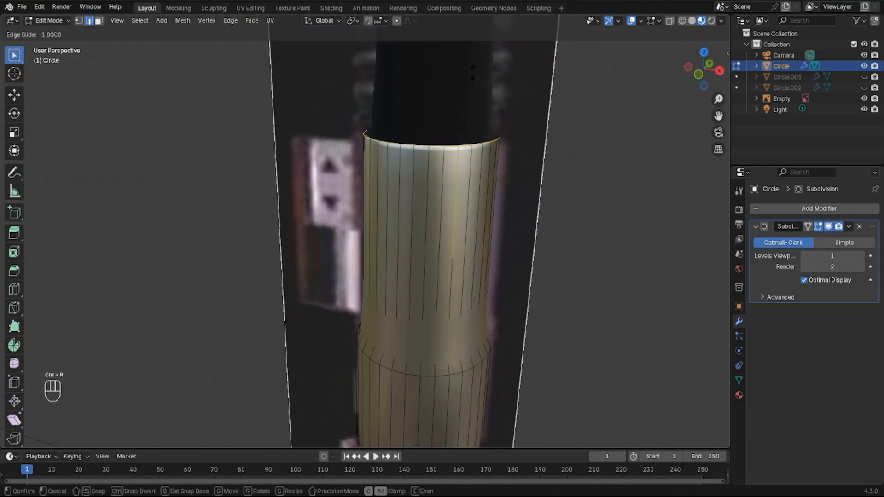
{"action": "left_click", "coordinate": [473, 72]}
{"action": "middle_click_drag", "start_coordinate": [466, 232], "coordinate": [491, 186]}
{"action": "key", "text": "ctrl+r"}
{"action": "left_click", "coordinate": [471, 252]}
{"action": "left_click", "coordinate": [472, 328]}
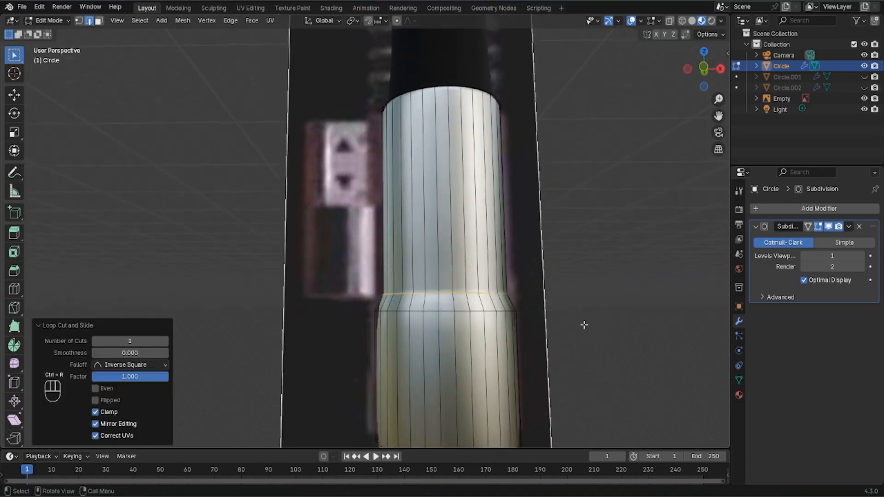
Return to Object Mode and examine the smoothed hilt cylinder's lower end in Material Preview
{"action": "key", "text": "Tab"}
{"action": "key", "text": "z"}
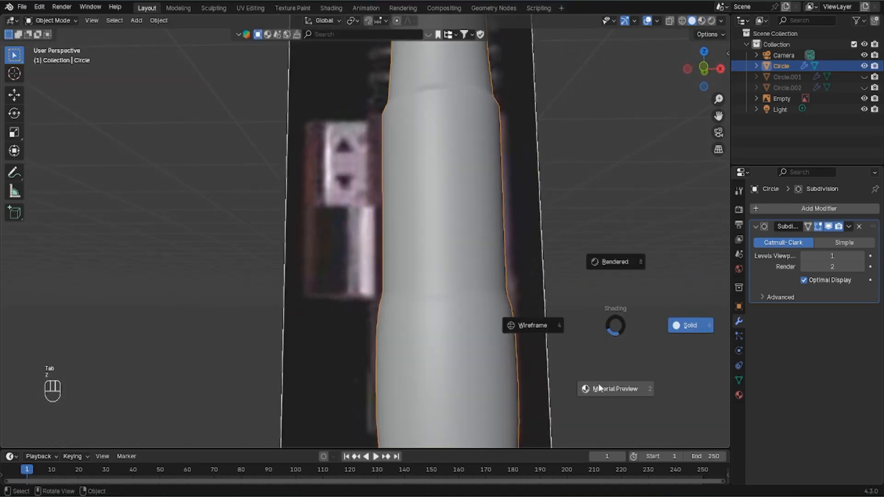
{"action": "left_click", "coordinate": [614, 347]}
{"action": "mouse_move", "coordinate": [613, 347]}
{"action": "middle_mouse_down"}
{"action": "mouse_move", "coordinate": [559, 329]}
{"action": "mouse_move", "coordinate": [564, 305]}
{"action": "mouse_move", "coordinate": [563, 314]}
{"action": "middle_mouse_up"}
{"action": "scroll", "coordinate": [563, 313], "scroll_direction": "down", "scroll_amount": 1}
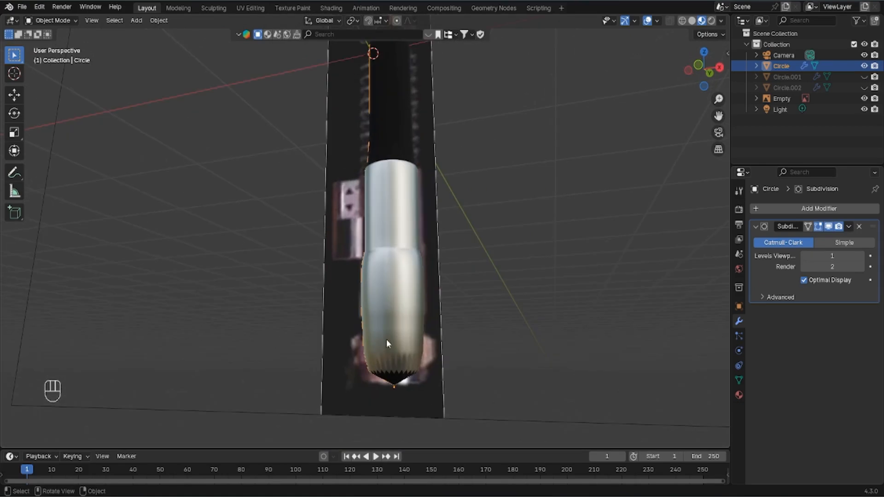
Add a loop cut to the hilt cylinder's bottom section, slide it to the lower end and return to Object Mode
{"action": "key", "text": "Tab"}
{"action": "key", "text": "ctrl+r"}
{"action": "left_click", "coordinate": [392, 333]}
{"action": "left_click", "coordinate": [404, 391]}
{"action": "middle_click_drag", "start_coordinate": [587, 365], "coordinate": [381, 409]}
{"action": "key", "text": "Tab"}
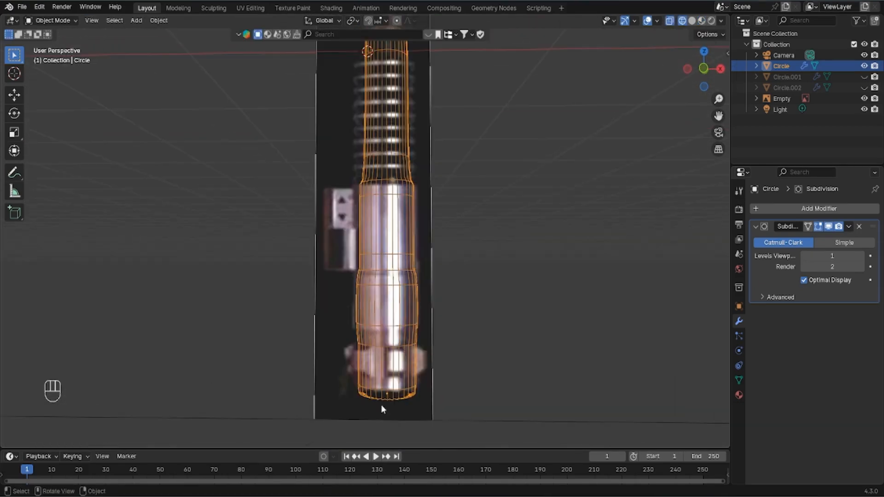
Hide the hilt cylinder and draw an annotation over the knobbed ring near the bottom of the reference image
{"action": "key", "text": "h"}
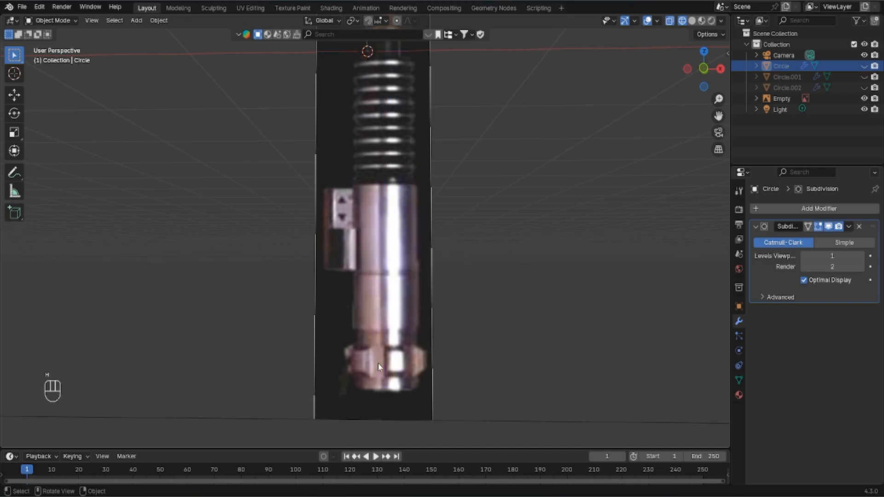
{"action": "key", "text": "shift+space"}
{"action": "key", "text": "d"}
{"action": "mouse_move", "coordinate": [357, 346]}
{"action": "left_mouse_down"}
{"action": "mouse_move", "coordinate": [332, 376]}
{"action": "mouse_move", "coordinate": [420, 351]}
{"action": "left_mouse_up"}
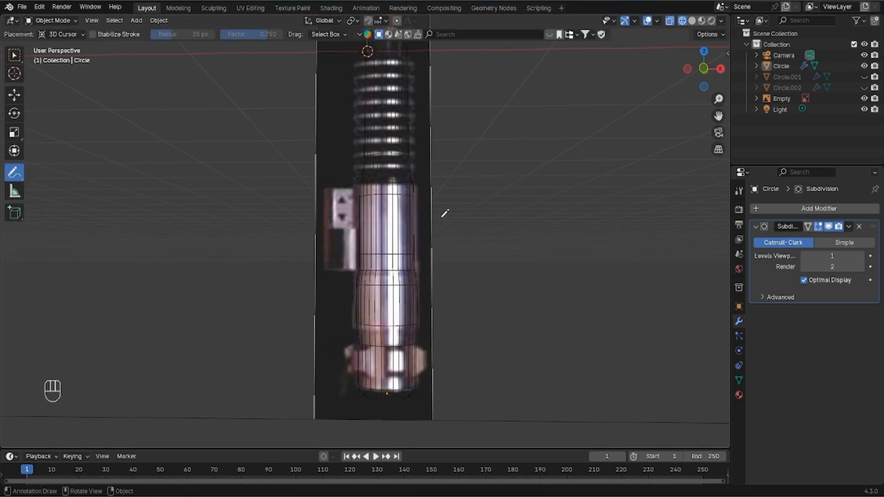
Add a cube, lower it about 1.68 m along Z to the hilt's bottom end and scale it to 0.044
{"action": "key", "text": "Tab"}
{"action": "key", "text": "Tab"}
{"action": "key", "text": "w"}
{"action": "key", "text": "shift+a"}
{"action": "left_click", "coordinate": [529, 151]}
{"action": "key", "text": "g"}
{"action": "key", "text": "z"}
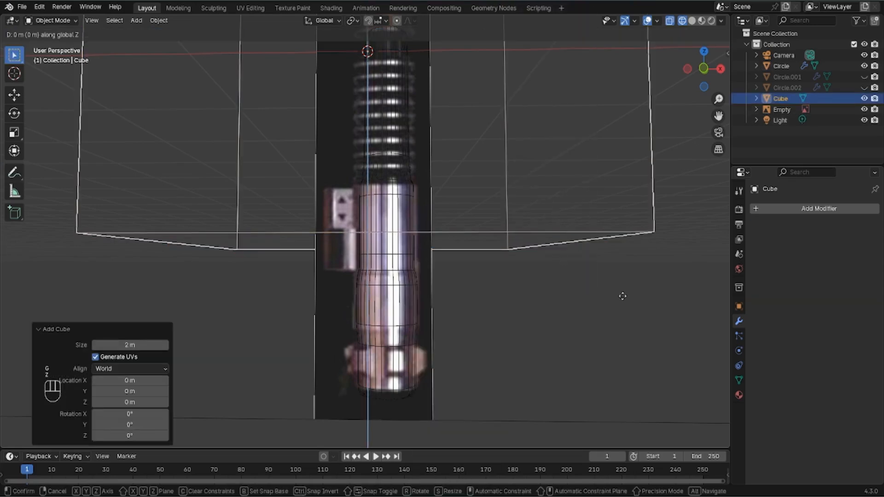
{"action": "left_click", "coordinate": [668, 156]}
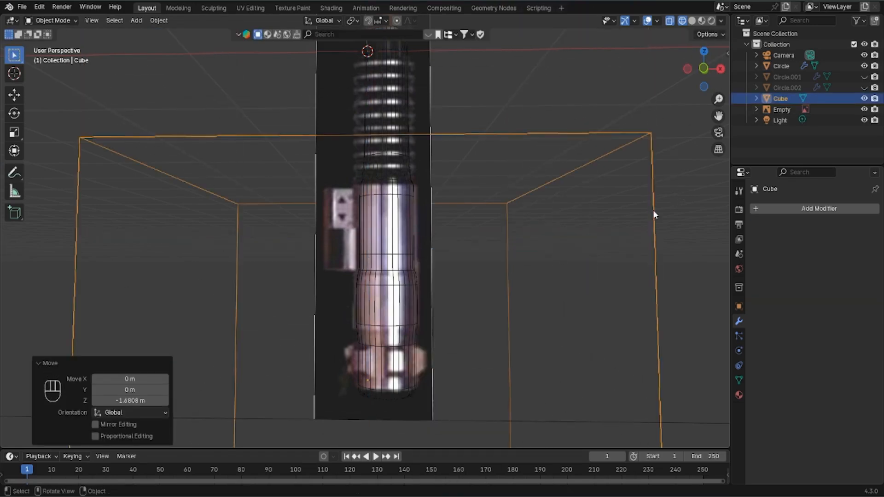
{"action": "key", "text": "s"}
{"action": "left_click", "coordinate": [486, 343]}
Move the small cube along X and about 0.092 m up along Z onto the bright front knob of the reference
{"action": "key", "text": "g"}
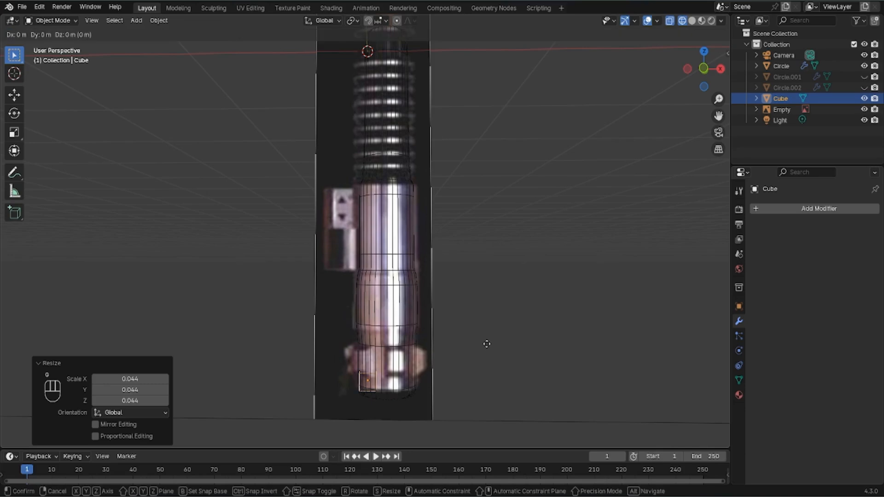
{"action": "key", "text": "x"}
{"action": "key", "text": "z"}
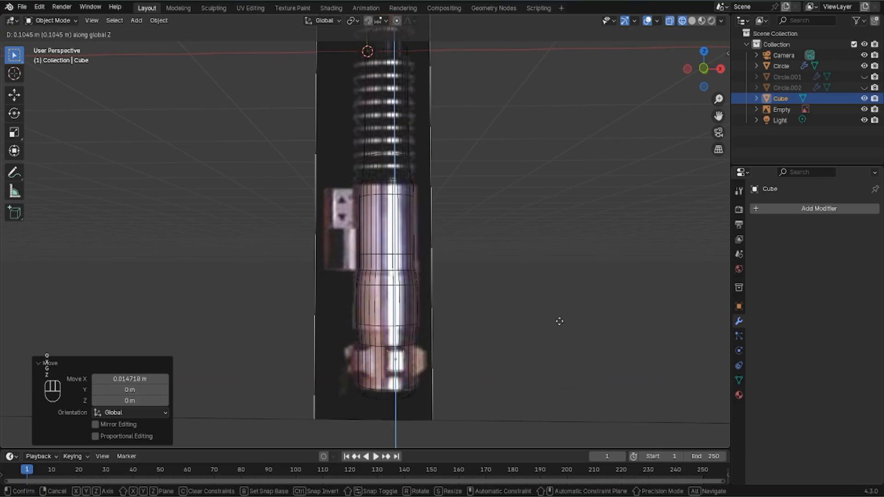
{"action": "left_click", "coordinate": [559, 324]}
{"action": "scroll", "coordinate": [463, 376], "scroll_direction": "up", "scroll_amount": 4}
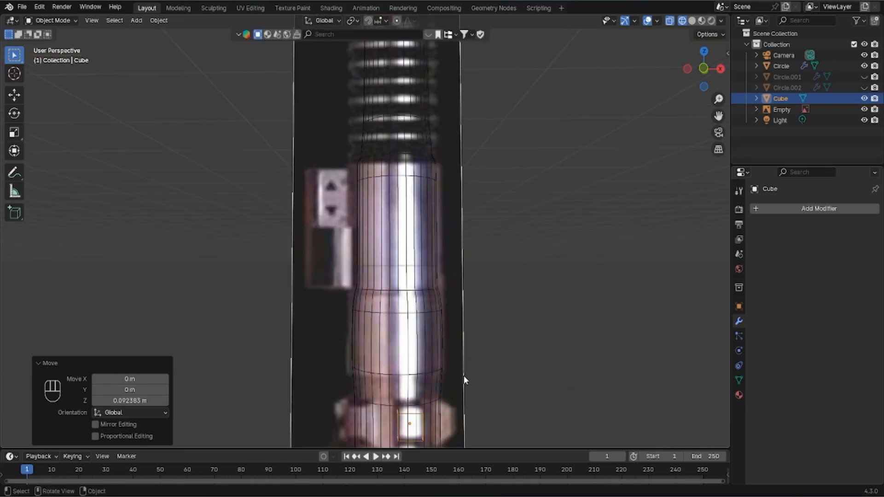
Move the cube about -0.148 m along Y to the hilt's front surface and scale it to 0.546 along Y
{"action": "middle_click_drag", "start_coordinate": [479, 317], "coordinate": [402, 338]}
{"action": "key", "text": "g"}
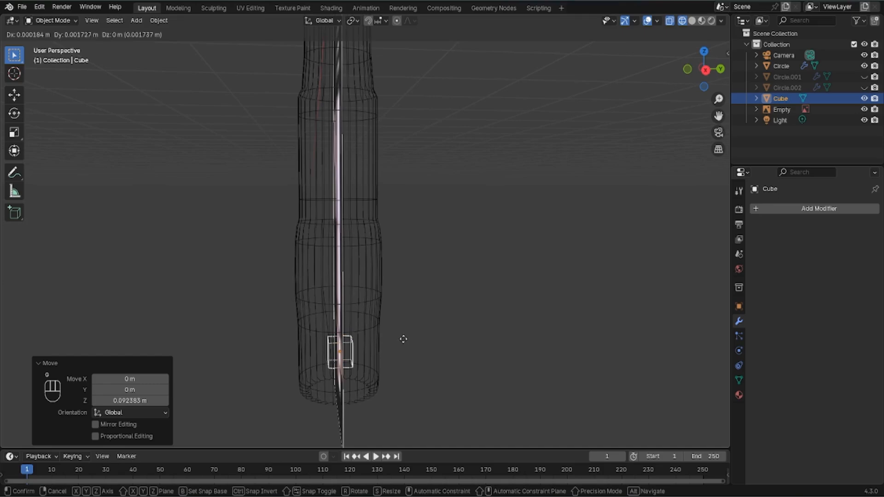
{"action": "key", "text": "y"}
{"action": "left_click", "coordinate": [459, 343]}
{"action": "key", "text": "s"}
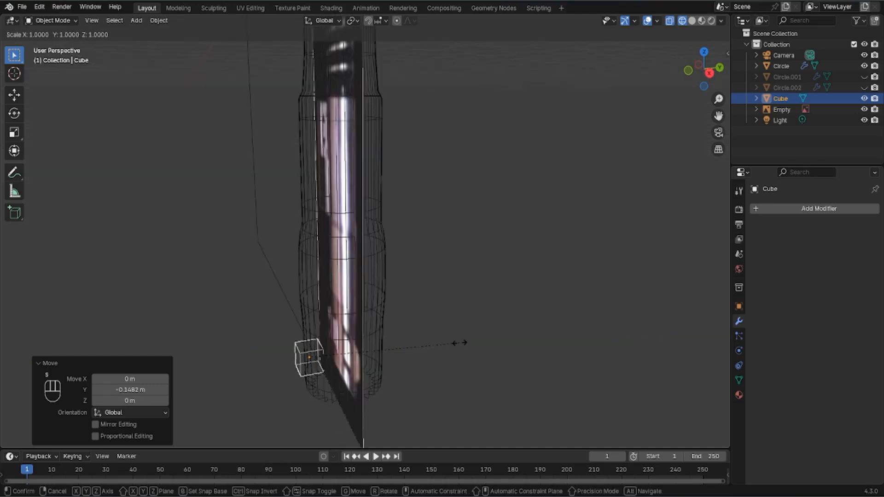
{"action": "key", "text": "y"}
{"action": "left_click", "coordinate": [392, 353]}
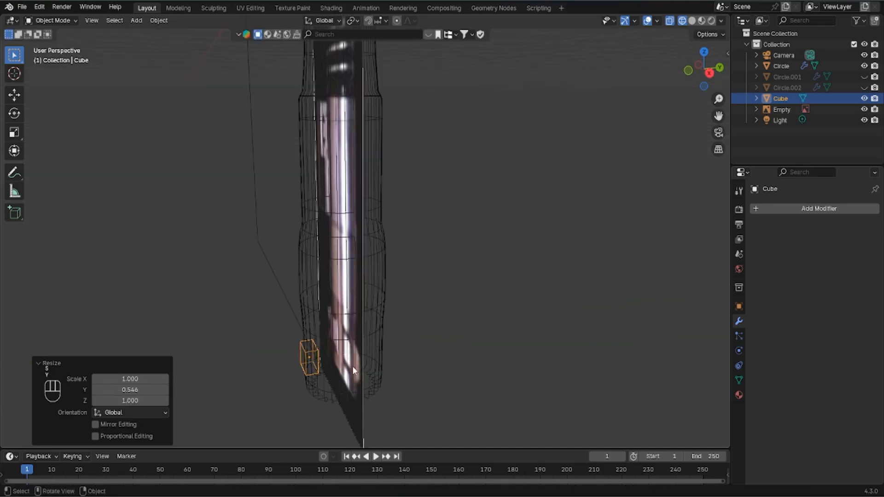
Edit the cube in face selection and shrink its outer front face to taper the block
{"action": "key", "text": "Tab"}
{"action": "middle_click_drag", "start_coordinate": [320, 368], "coordinate": [467, 363]}
{"action": "key", "text": "3"}
{"action": "left_click", "coordinate": [293, 364]}
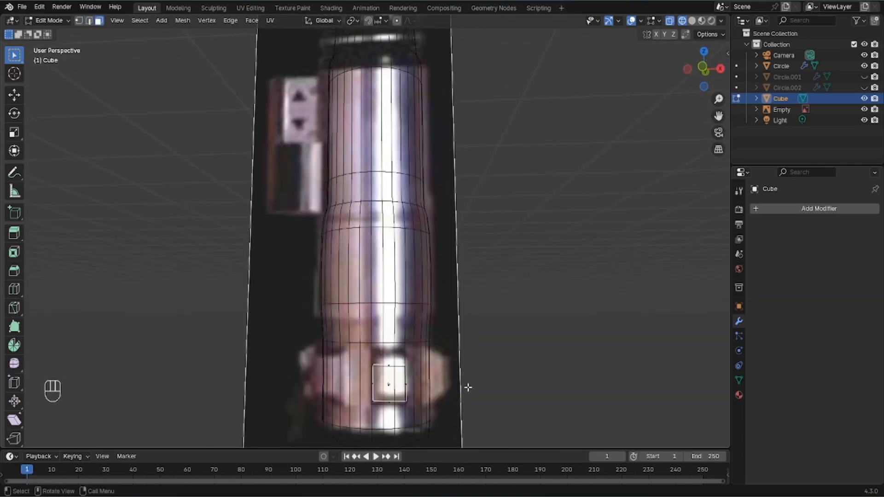
Select the whole linked block mesh and move it about -0.026 m along Y, outward from the hilt
{"action": "key", "text": "l"}
{"action": "middle_click_drag", "start_coordinate": [484, 390], "coordinate": [346, 368]}
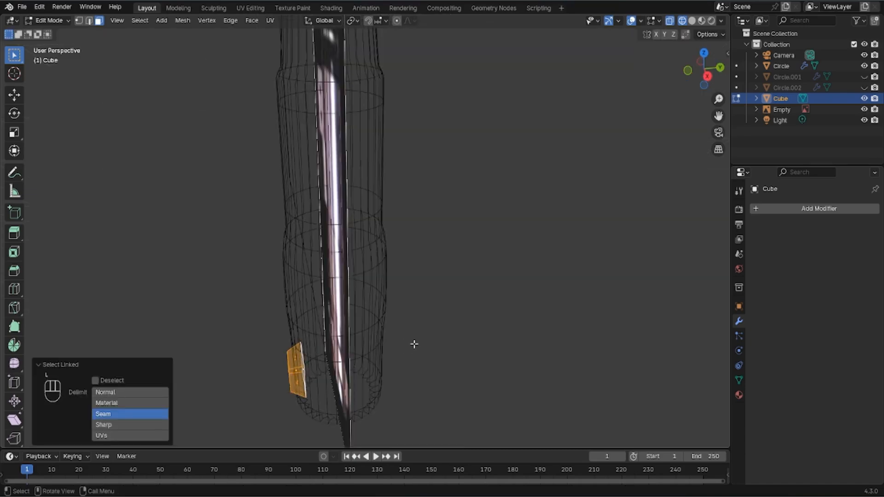
{"action": "key", "text": "g"}
{"action": "key", "text": "y"}
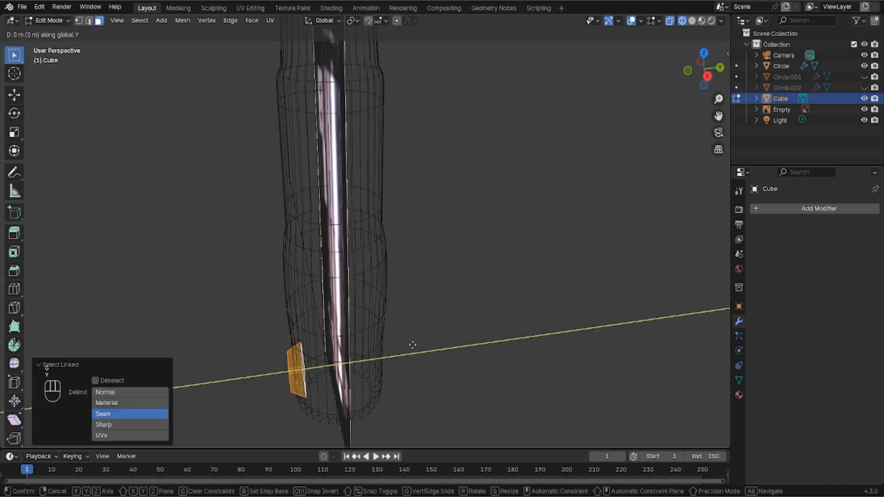
{"action": "left_click", "coordinate": [404, 351]}
From the top view, rotate the tapered block to follow the hilt cylinder's curved outline
{"action": "middle_click_drag", "start_coordinate": [405, 352], "coordinate": [439, 297]}
{"action": "key", "text": "KP_7"}
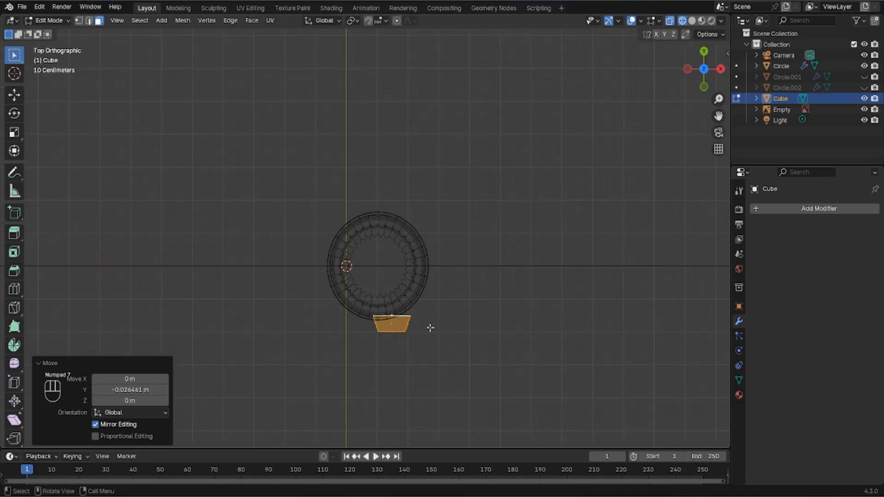
{"action": "key", "text": "r"}
{"action": "left_click", "coordinate": [506, 310]}
{"action": "key", "text": "g"}
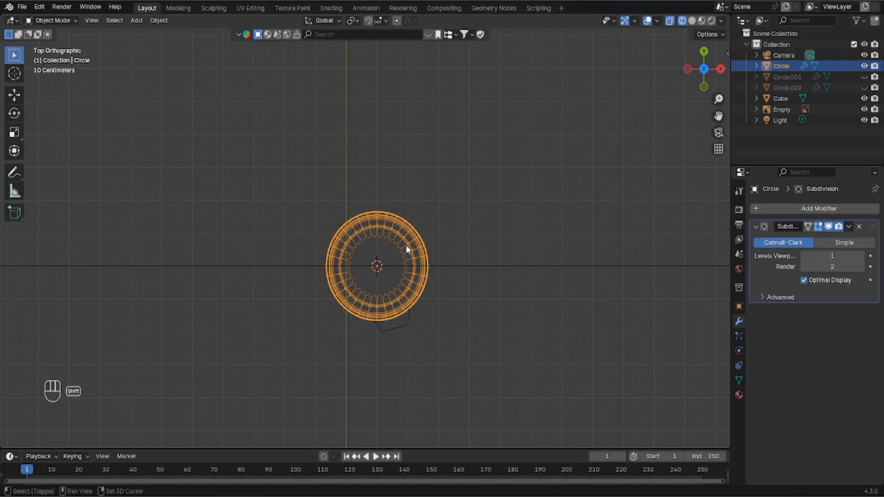
Snap the 3D cursor to the selected hilt cylinder and spin the block mesh 360° around it
{"action": "key", "text": "shift+s"}
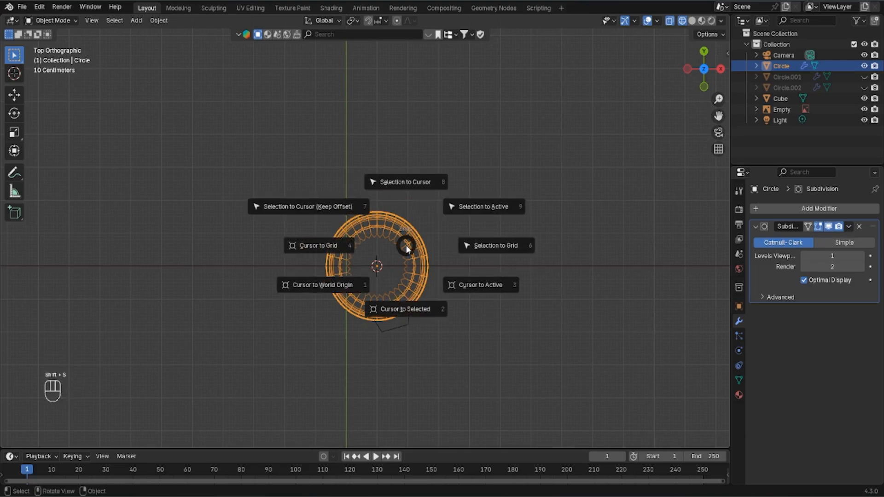
{"action": "left_click", "coordinate": [418, 314]}
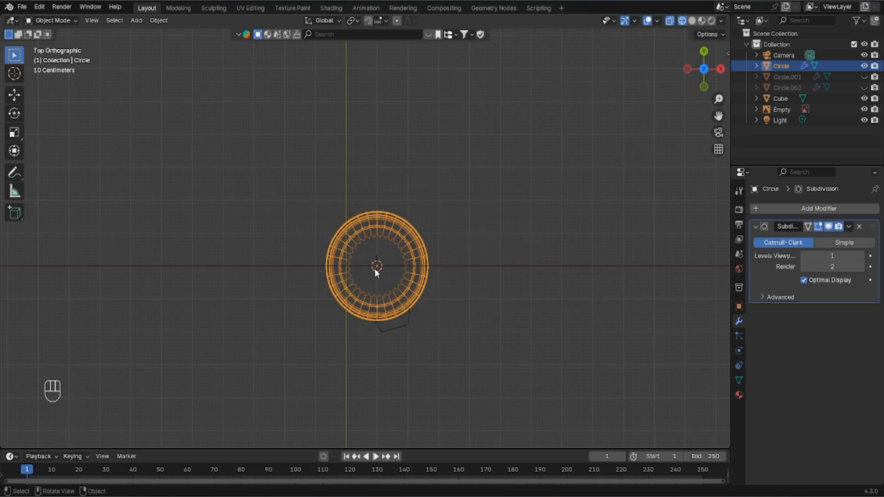
{"action": "left_click", "coordinate": [409, 322]}
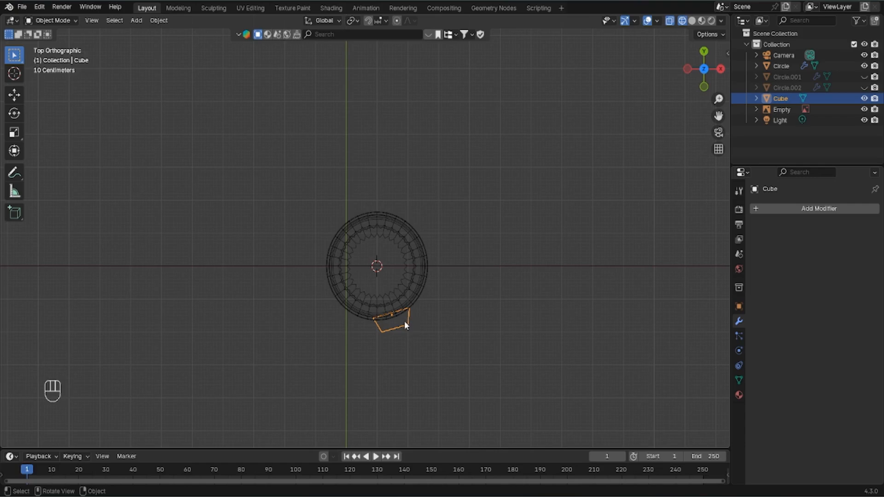
{"action": "key", "text": "alt"}
{"action": "key", "text": "Tab"}
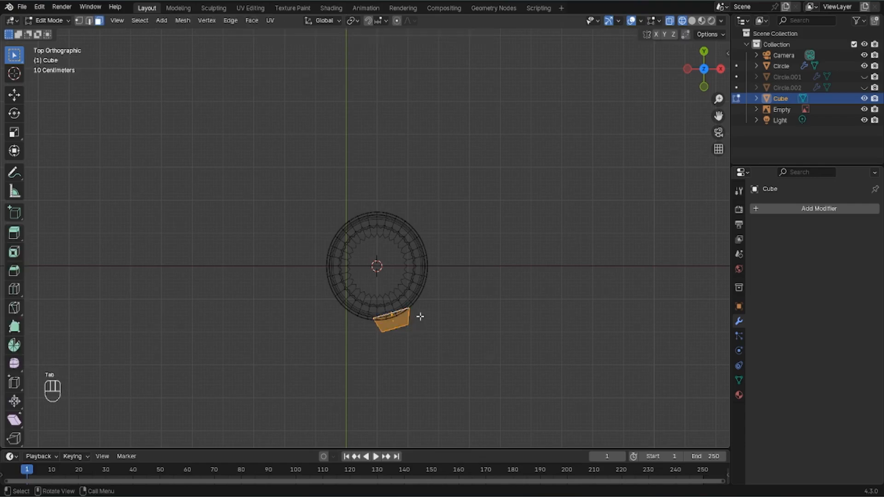
{"action": "key", "text": "alt+e"}
{"action": "key", "text": "s"}
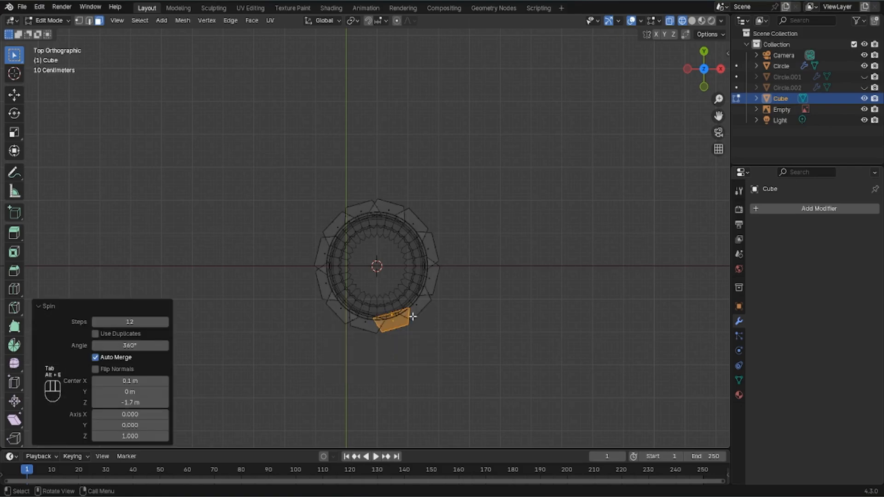
Set the spin to 5 steps and check the spacing of the blocks from the top view
{"action": "middle_click_drag", "start_coordinate": [388, 275], "coordinate": [407, 352]}
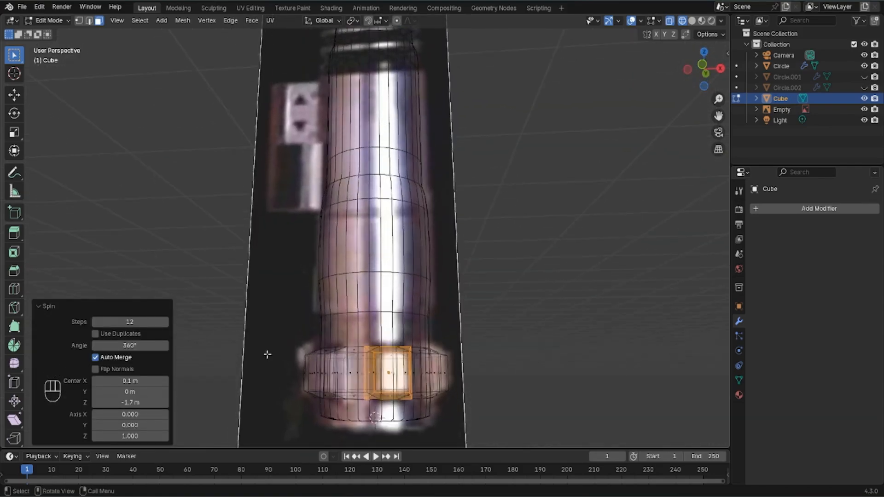
{"action": "left_click", "coordinate": [137, 322]}
{"action": "type", "text": "5"}
{"action": "key", "text": "Return"}
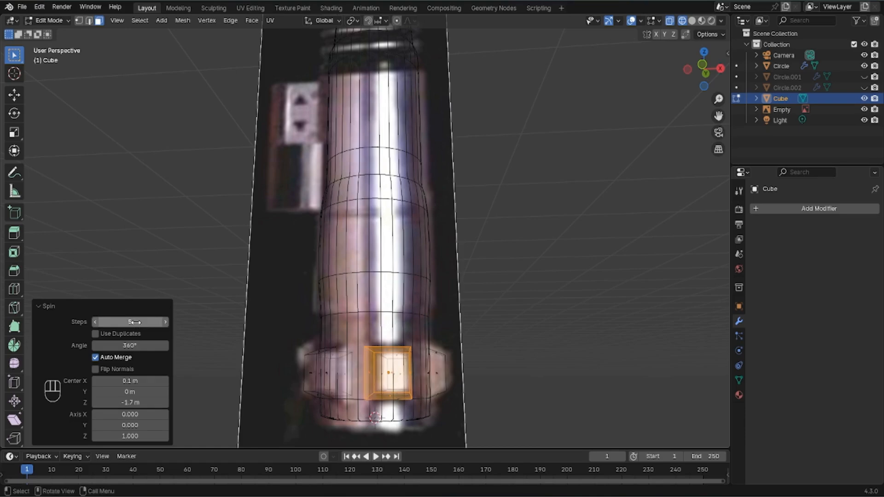
{"action": "key", "text": "KP_7"}
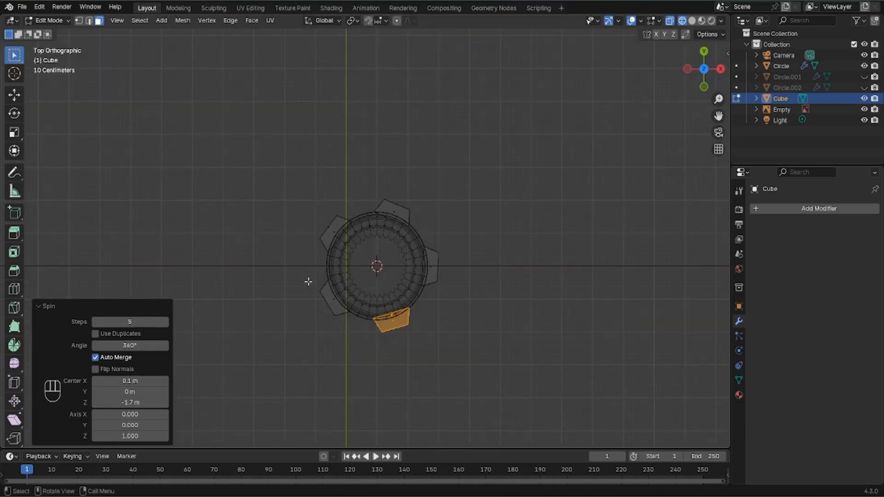
{"action": "scroll", "coordinate": [364, 286], "scroll_direction": "down", "scroll_amount": 1}
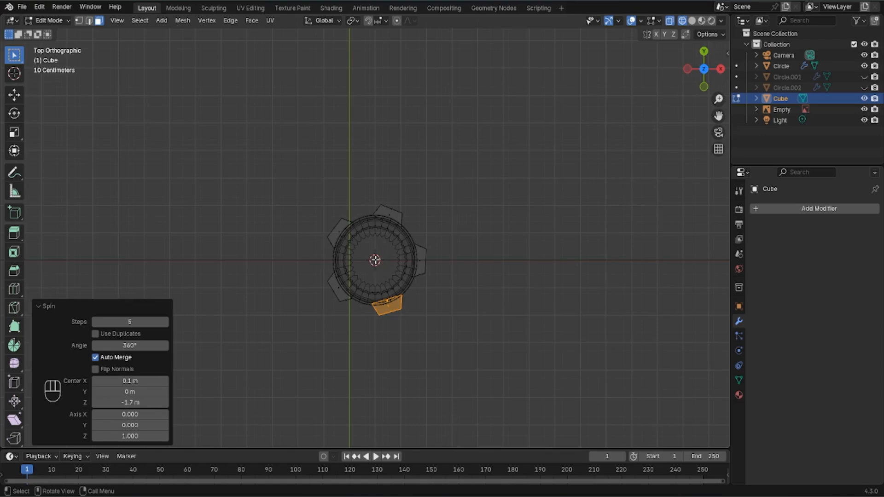
Snap the 3D cursor to the hilt cylinder once more and reopen the block ring for mesh editing
{"action": "key", "text": "Tab"}
{"action": "left_click", "coordinate": [374, 232]}
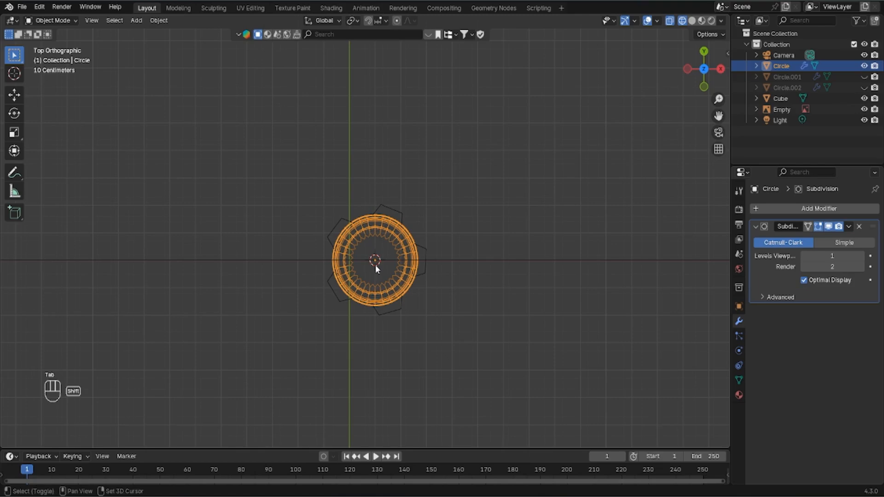
{"action": "key", "text": "shift+s"}
{"action": "left_click", "coordinate": [460, 351]}
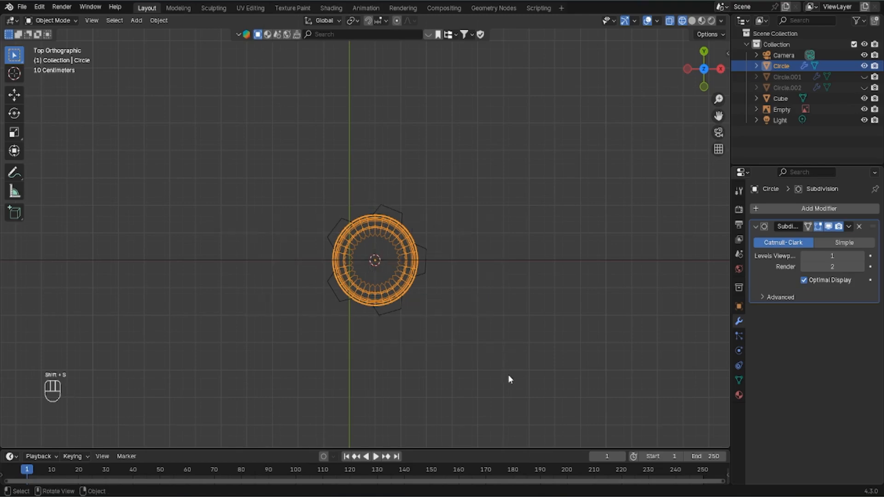
{"action": "left_click", "coordinate": [421, 252]}
{"action": "key", "text": "Tab"}
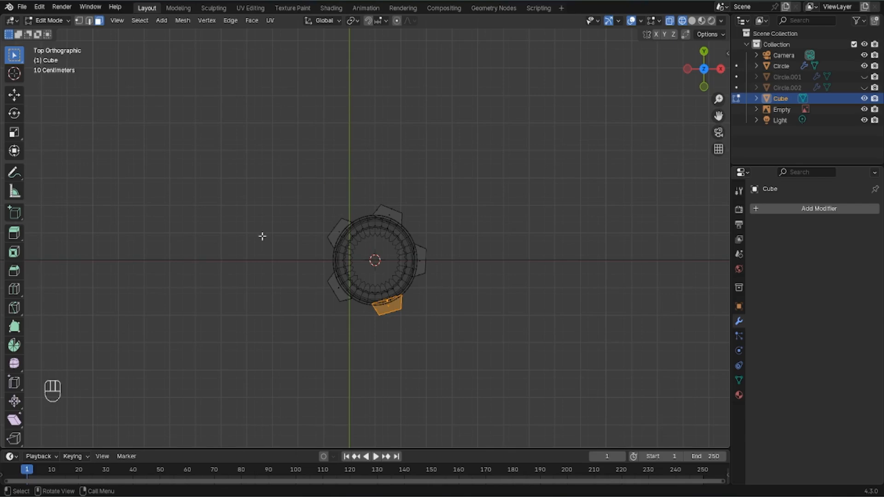
Return to Object Mode, deselect the block ring, unhide the other hilt parts and display the model in Material Preview
{"action": "middle_click_drag", "start_coordinate": [416, 227], "coordinate": [353, 260]}
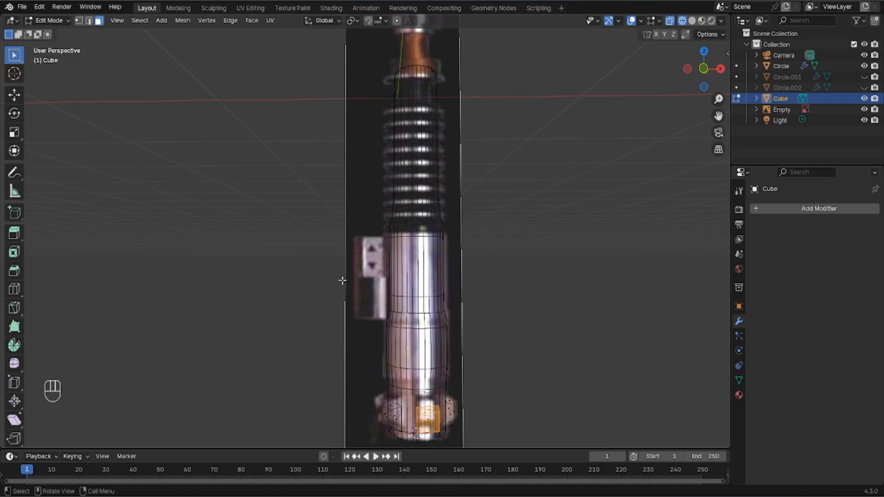
{"action": "key", "text": "Tab"}
{"action": "left_click", "coordinate": [545, 291]}
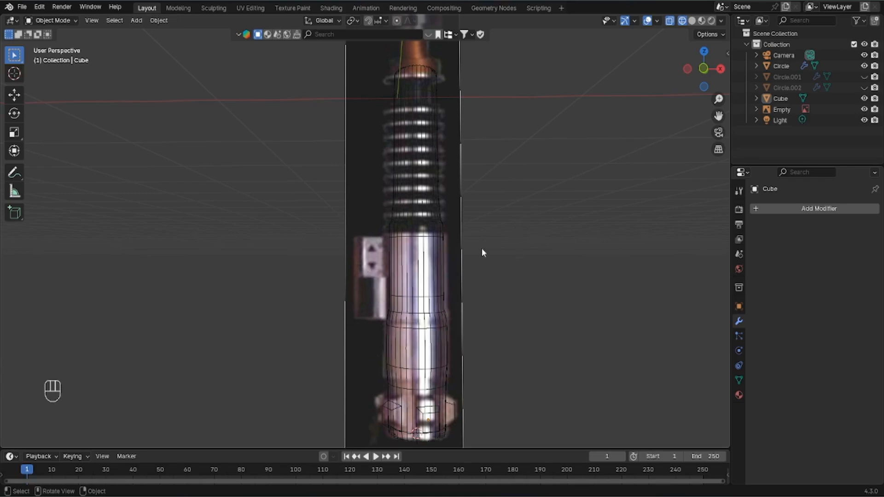
{"action": "middle_click_drag", "start_coordinate": [481, 247], "coordinate": [469, 343], "text": "shift"}
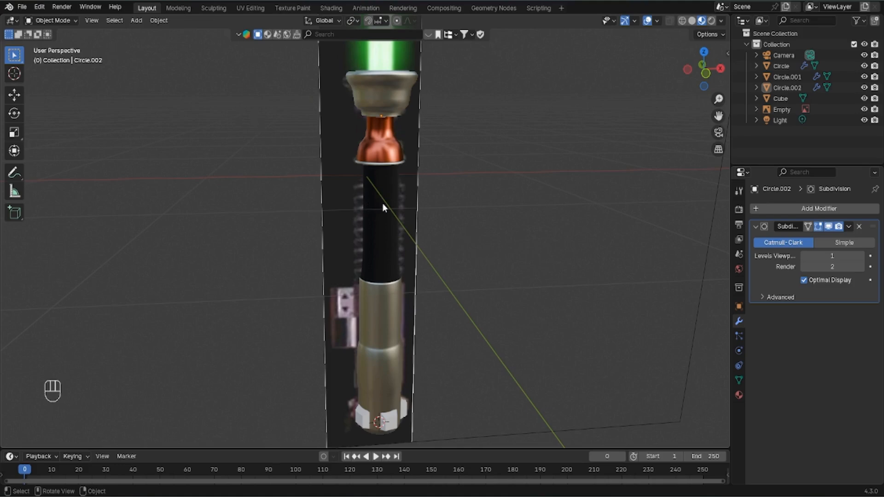
Add a 32-vertex circle of 1 m radius at the hilt's base and open it for mesh editing
{"action": "key", "text": "shift+a"}
{"action": "mouse_move", "coordinate": [382, 203]}
{"action": "left_click", "coordinate": [437, 225]}
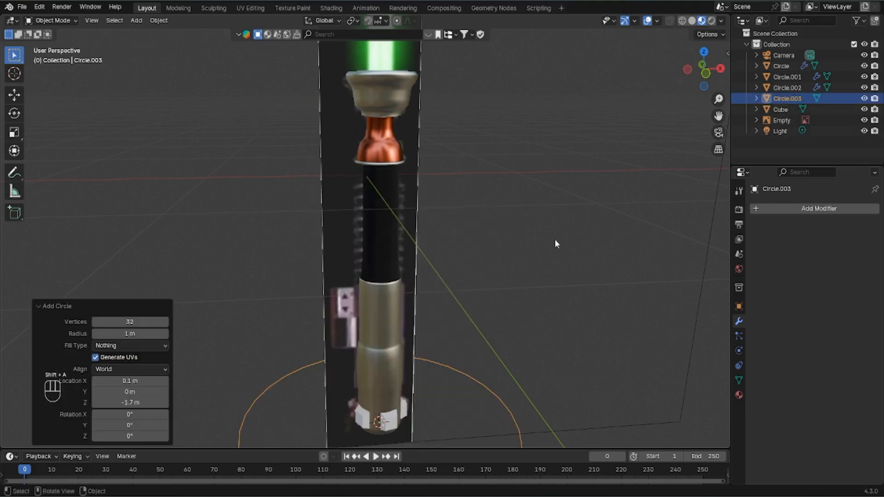
{"action": "middle_click_drag", "start_coordinate": [536, 272], "coordinate": [516, 286]}
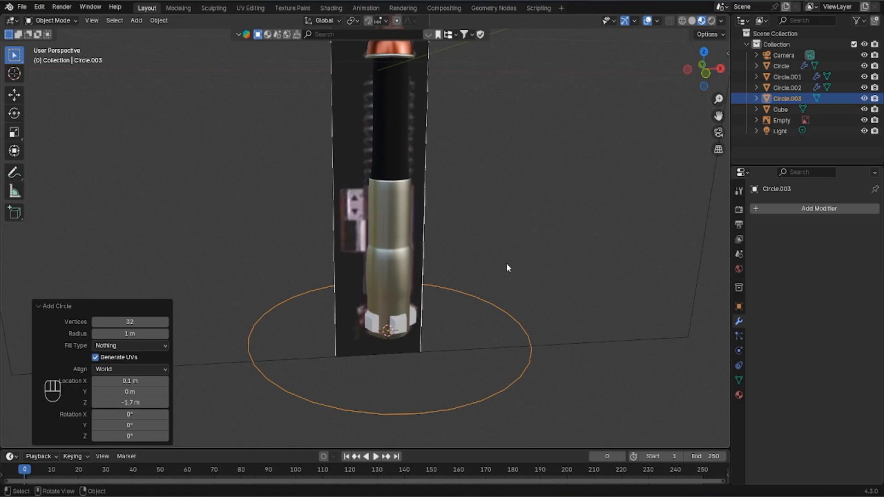
{"action": "key", "text": "Tab"}
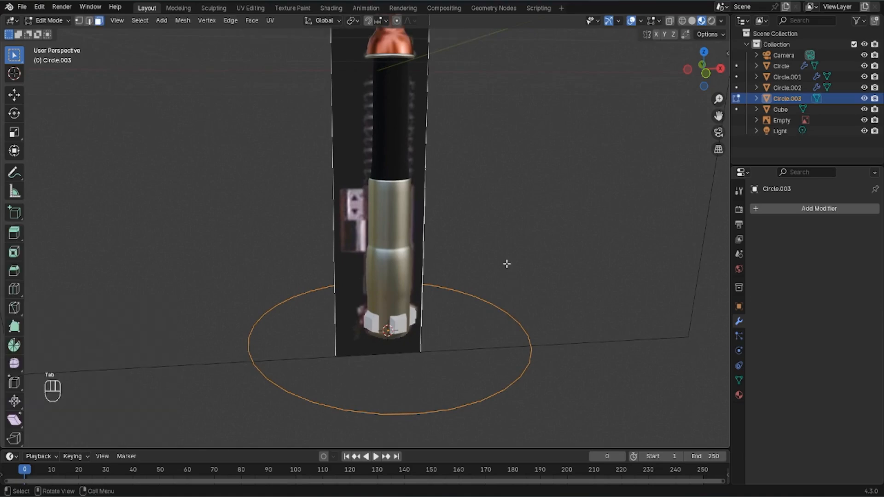
Extrude the circle's vertices about 0.059 m along Z into a thin vertical band
{"action": "key", "text": "e"}
{"action": "right_click", "coordinate": [503, 244]}
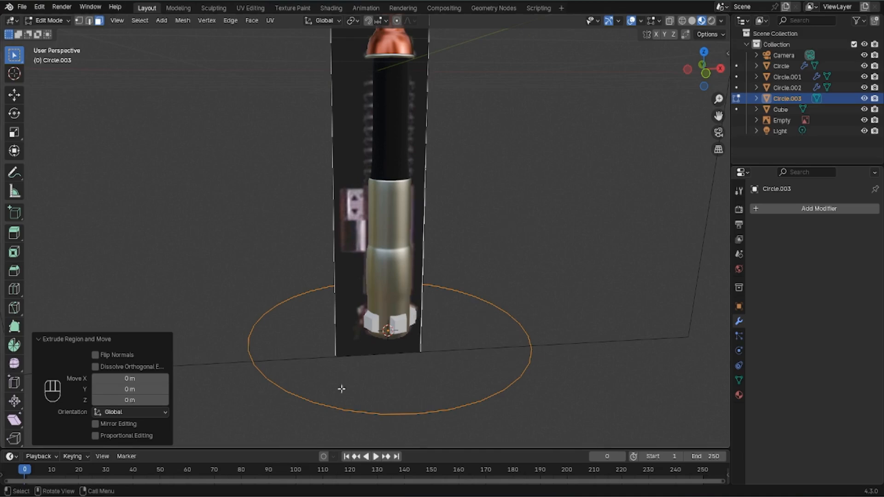
{"action": "left_click", "coordinate": [80, 22]}
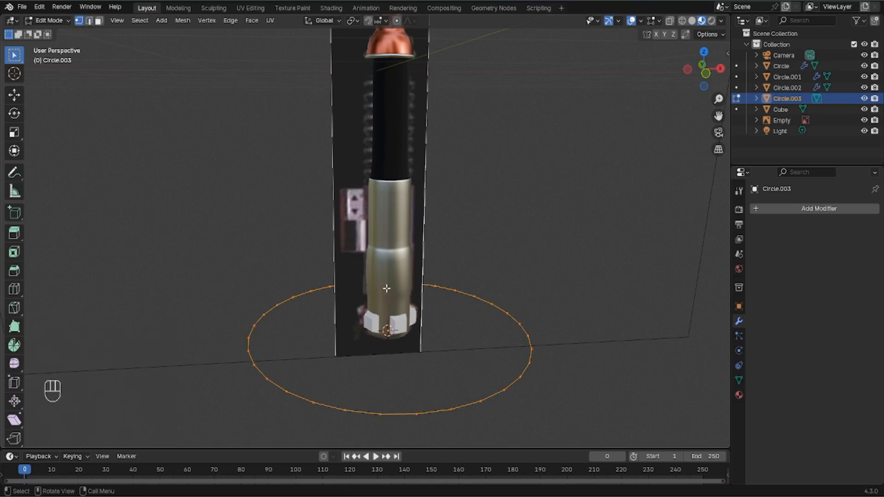
{"action": "key", "text": "e"}
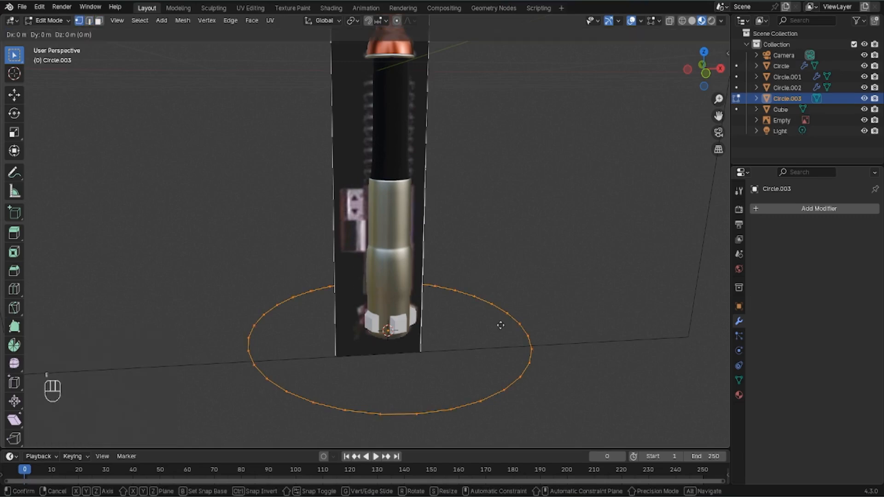
{"action": "key", "text": "z"}
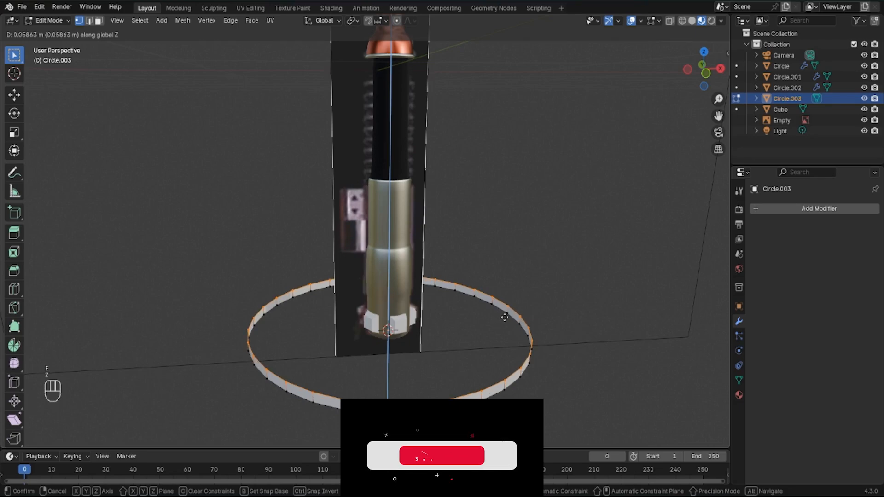
{"action": "left_click", "coordinate": [524, 305]}
{"action": "key", "text": "KP_1"}
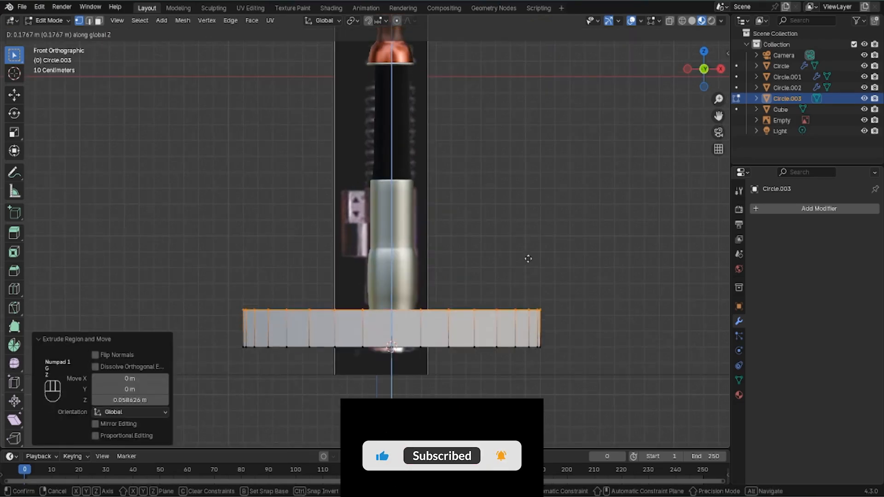
{"action": "right_click", "coordinate": [545, 230]}
Move the whole band up to the lower end of the black grip and scale it by about 0.181
{"action": "key", "text": "a"}
{"action": "key", "text": "g"}
{"action": "key", "text": "z"}
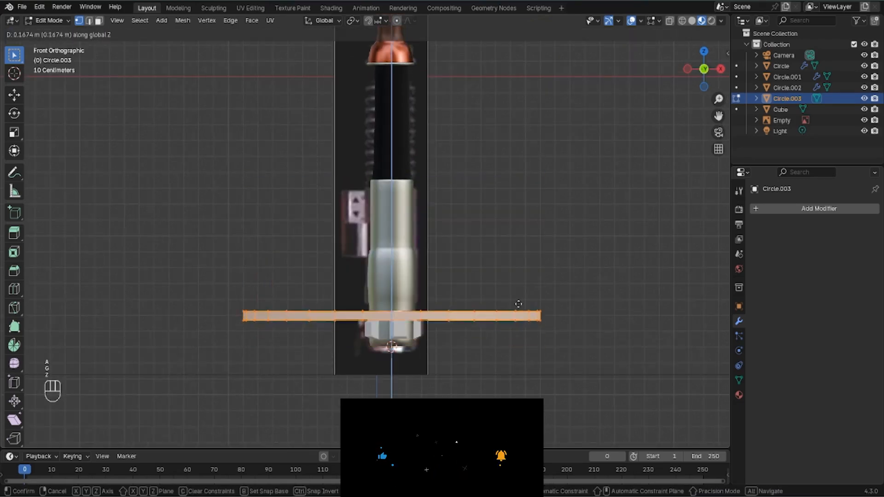
{"action": "left_click", "coordinate": [516, 177]}
{"action": "key", "text": "s"}
{"action": "left_click", "coordinate": [453, 191]}
In wireframe, shift the band about -0.012 m along X and scale it by about 0.918 to match the lowest grip ring
{"action": "key", "text": "z"}
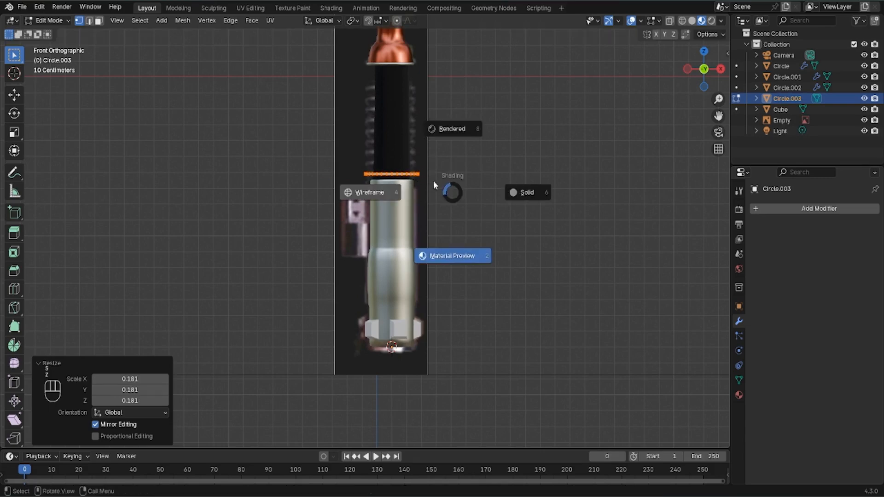
{"action": "left_click", "coordinate": [375, 189]}
{"action": "scroll", "coordinate": [375, 189], "scroll_direction": "up", "scroll_amount": 9}
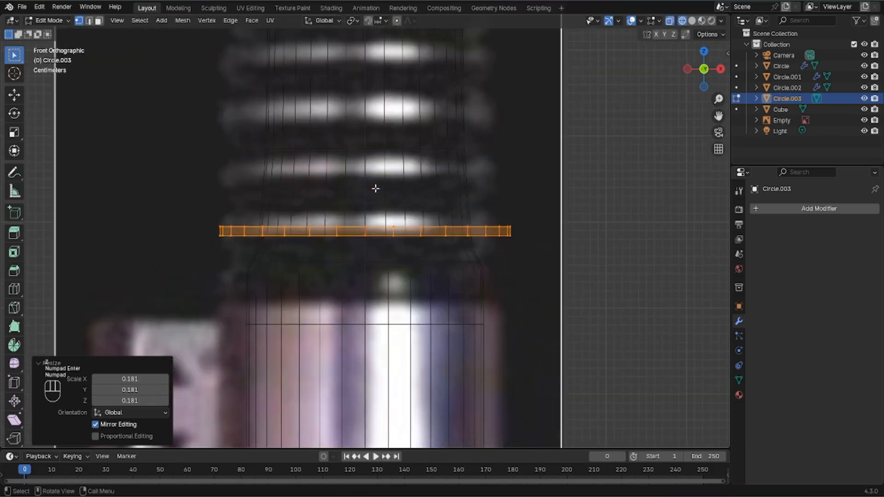
{"action": "key", "text": "g"}
{"action": "key", "text": "x"}
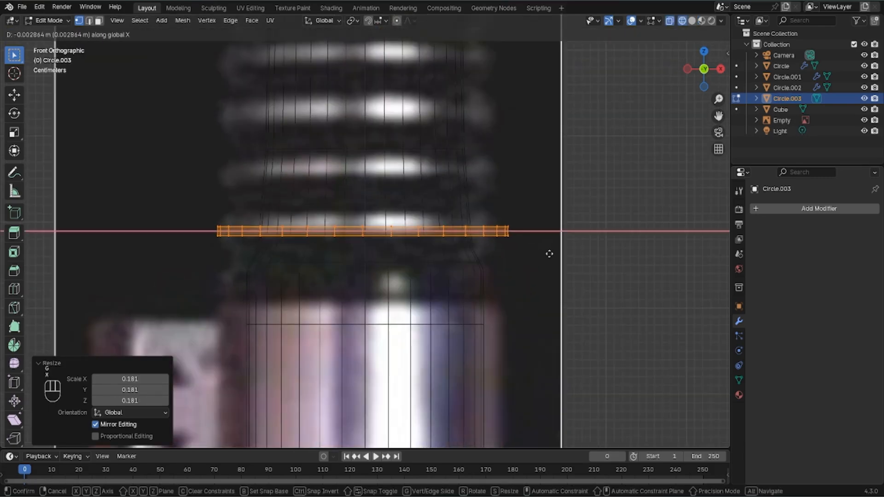
{"action": "left_click", "coordinate": [543, 252]}
{"action": "key", "text": "s"}
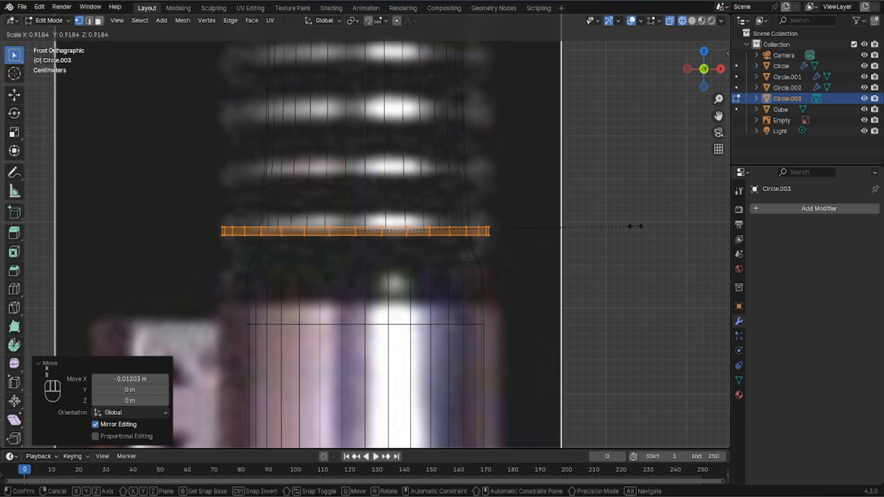
{"action": "left_click", "coordinate": [634, 226]}
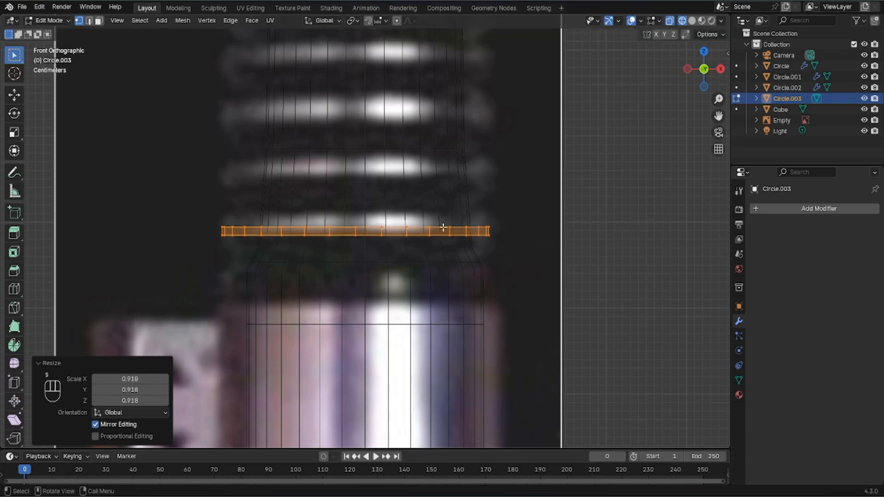
Raise the band's upper edge loop about 0.015 m along Z to match the thickness of the reference ring
{"action": "left_click", "coordinate": [425, 227], "text": "alt"}
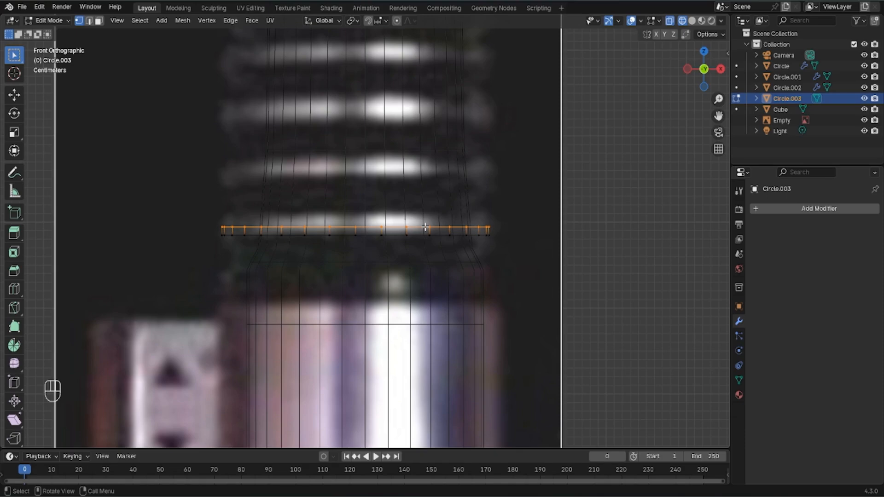
{"action": "key", "text": "g"}
{"action": "key", "text": "z"}
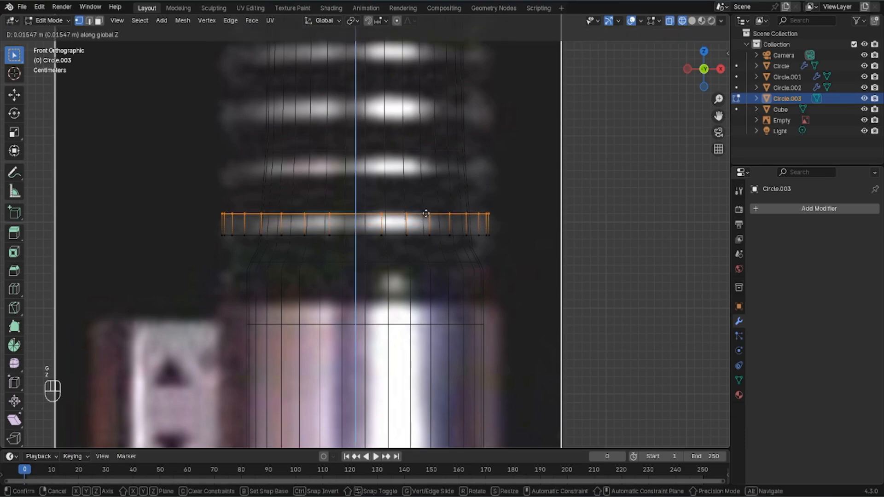
{"action": "left_click", "coordinate": [424, 214]}
Extrude the band's upper and lower edge loops inward at a scale of about 0.969 to give it flanges
{"action": "middle_click_drag", "start_coordinate": [424, 214], "coordinate": [441, 259]}
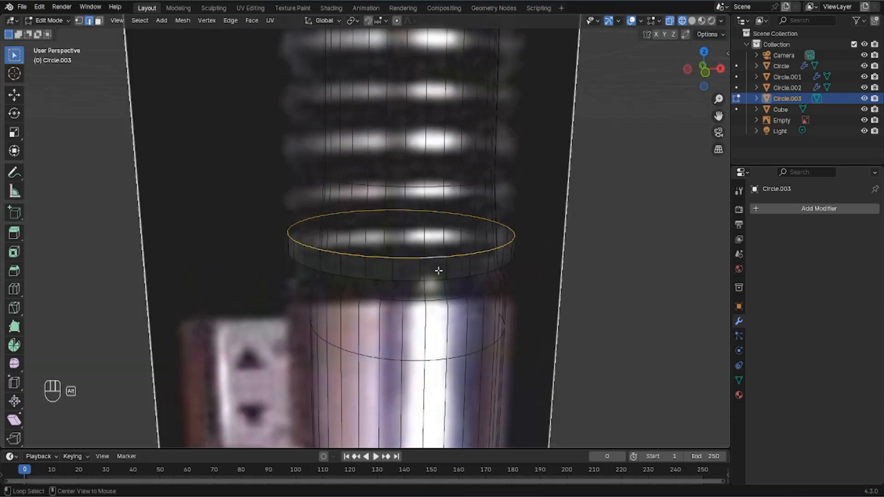
{"action": "left_click", "coordinate": [439, 280], "text": "alt+shift"}
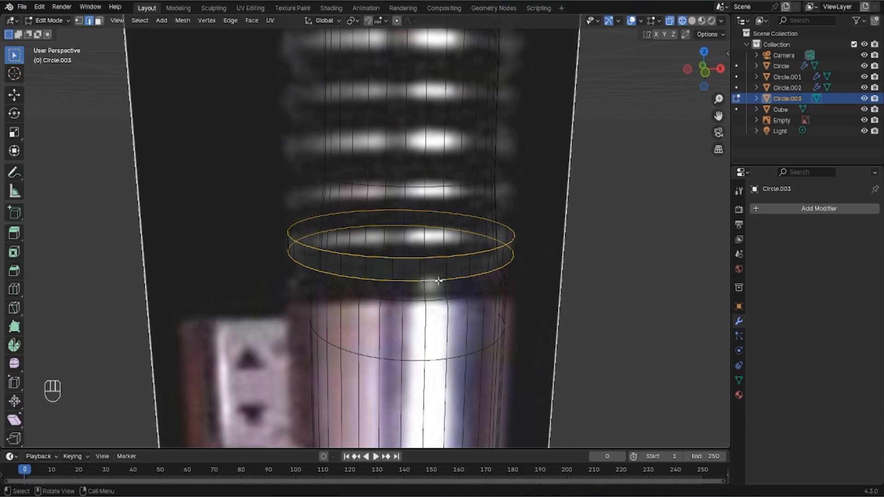
{"action": "key", "text": "e"}
{"action": "key", "text": "s"}
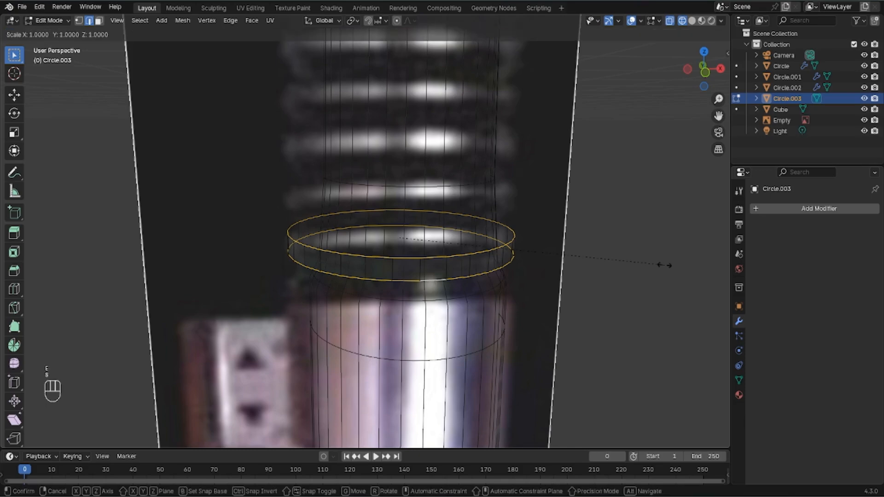
{"action": "left_click", "coordinate": [578, 241]}
{"action": "scroll", "coordinate": [376, 243], "scroll_direction": "up", "scroll_amount": 3}
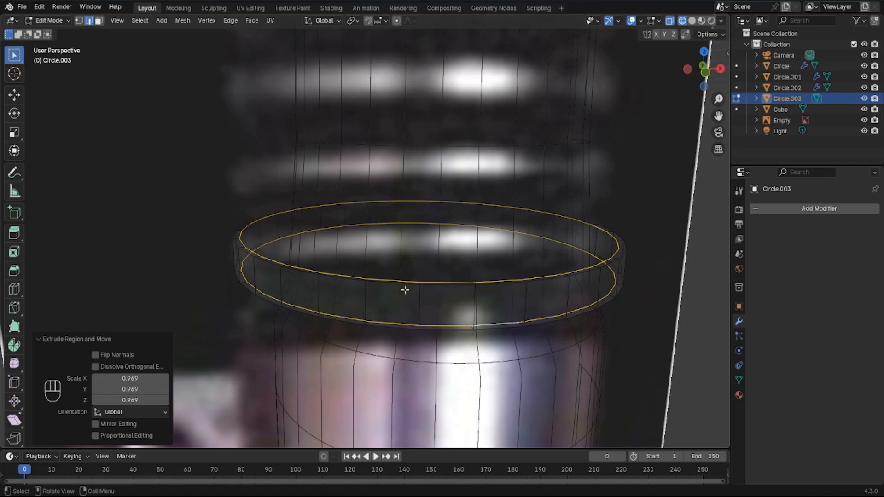
Bevel the band's upper and lower outer edge loops with 7 segments and an offset of about 0.014 m
{"action": "left_click", "coordinate": [385, 283]}
{"action": "left_click", "coordinate": [362, 279], "text": "alt"}
{"action": "left_click", "coordinate": [360, 280], "text": "alt"}
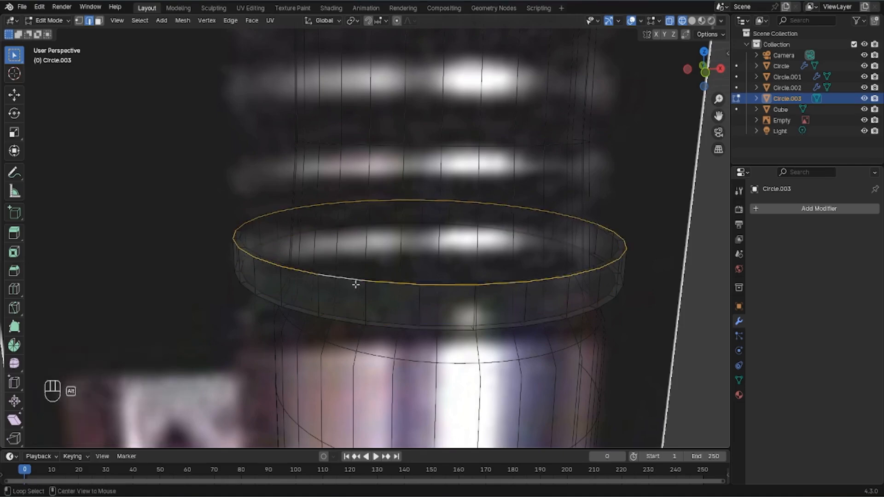
{"action": "left_click", "coordinate": [354, 323], "text": "alt+shift"}
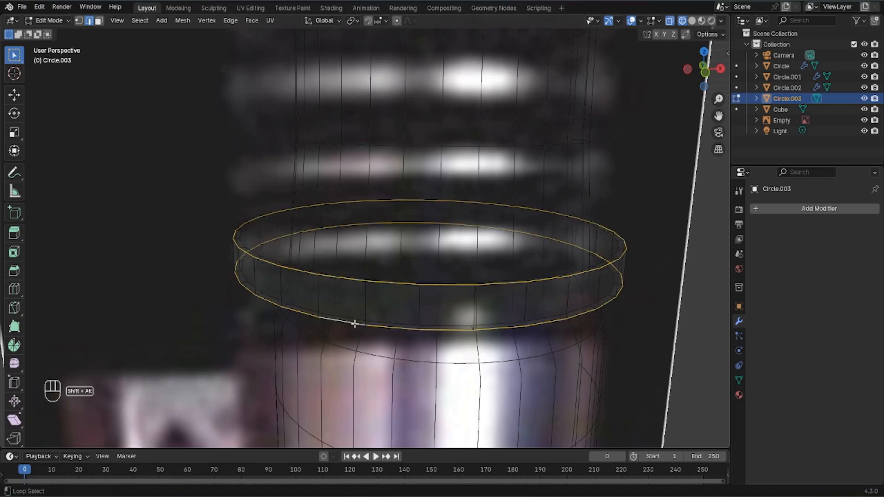
{"action": "key", "text": "ctrl+b"}
{"action": "scroll", "coordinate": [532, 310], "scroll_direction": "up", "scroll_amount": 6}
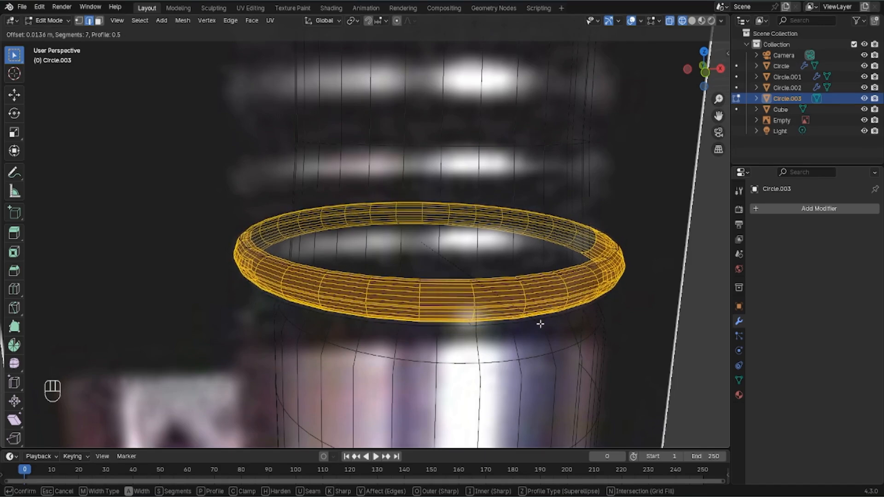
{"action": "left_click", "coordinate": [539, 323]}
{"action": "middle_click_drag", "start_coordinate": [539, 323], "coordinate": [465, 253]}
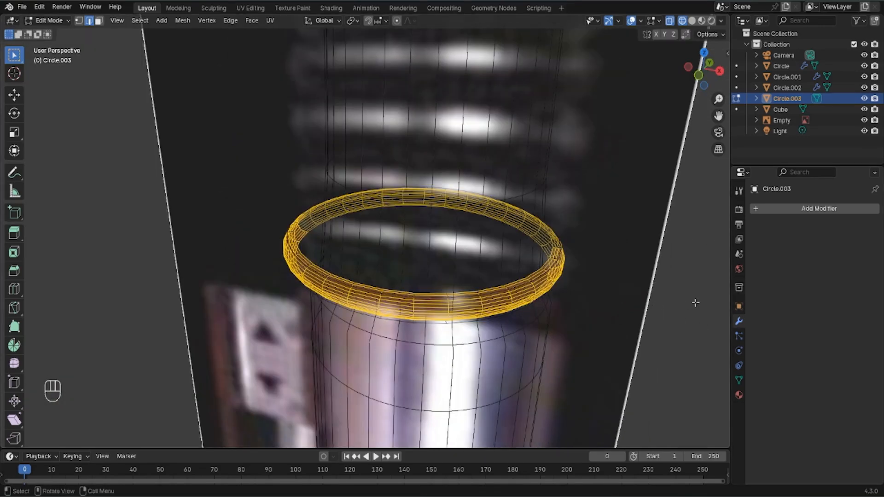
Give the ring the existing silver material and display the model in Material Preview
{"action": "left_click", "coordinate": [739, 395]}
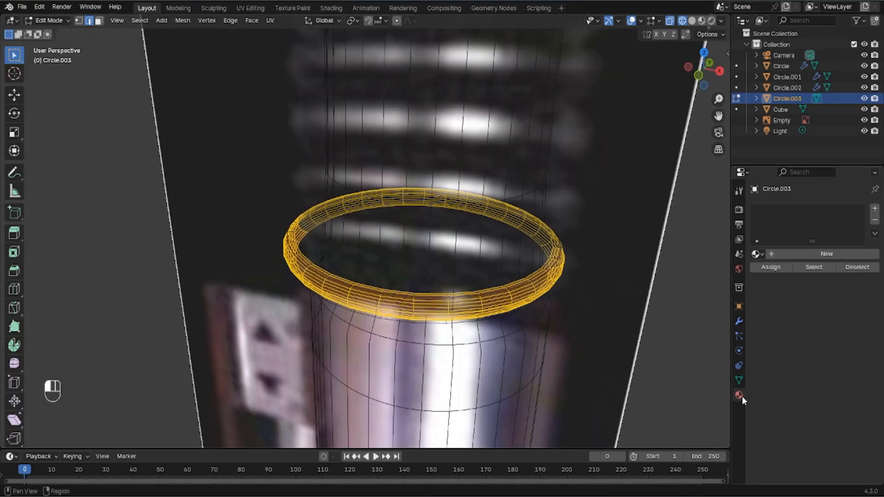
{"action": "left_click", "coordinate": [756, 255]}
{"action": "left_click", "coordinate": [640, 301]}
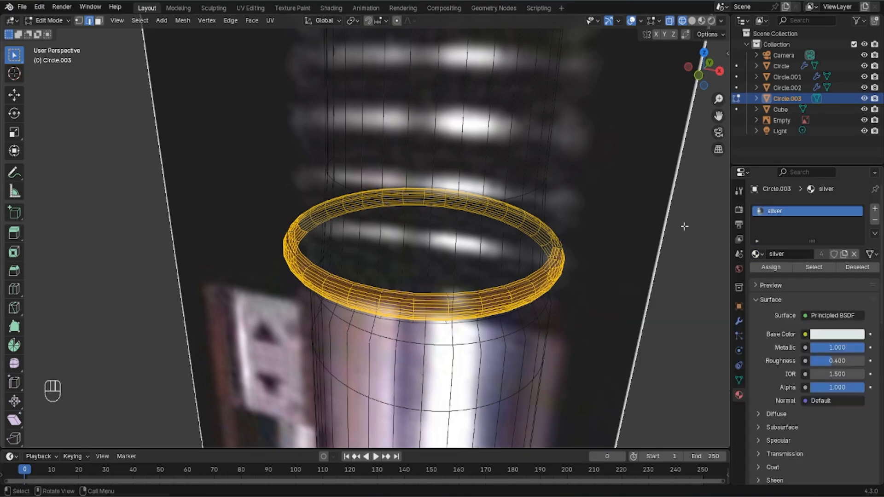
{"action": "left_click", "coordinate": [588, 267]}
{"action": "key", "text": "z"}
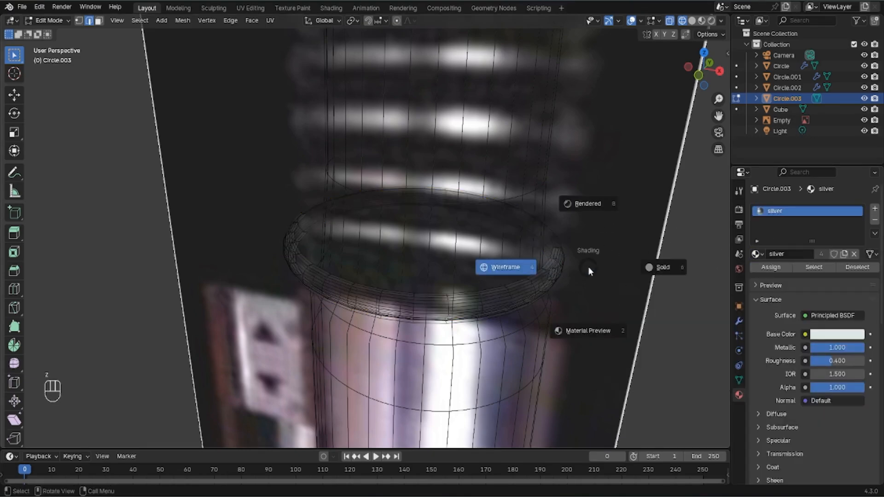
{"action": "left_click", "coordinate": [589, 317]}
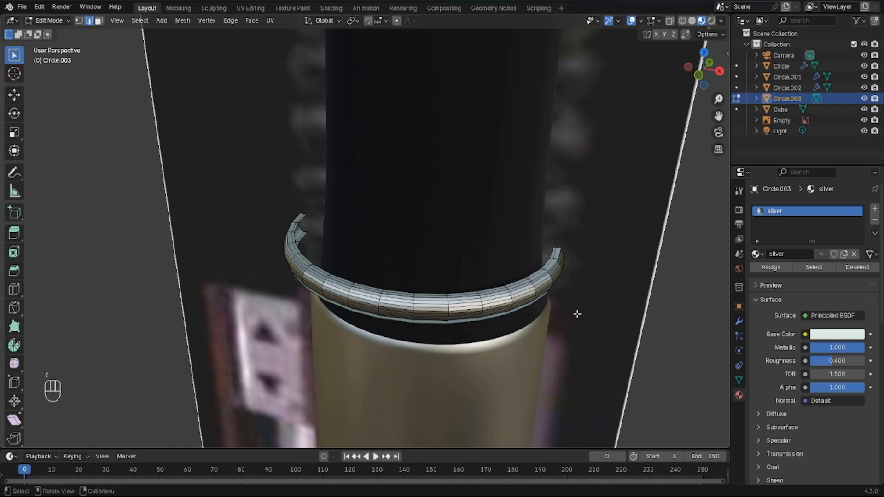
{"action": "middle_click_drag", "start_coordinate": [577, 314], "coordinate": [530, 304]}
Add a Subdivision Surface modifier to the silver ring and shade it smooth in Object Mode
{"action": "key", "text": "l"}
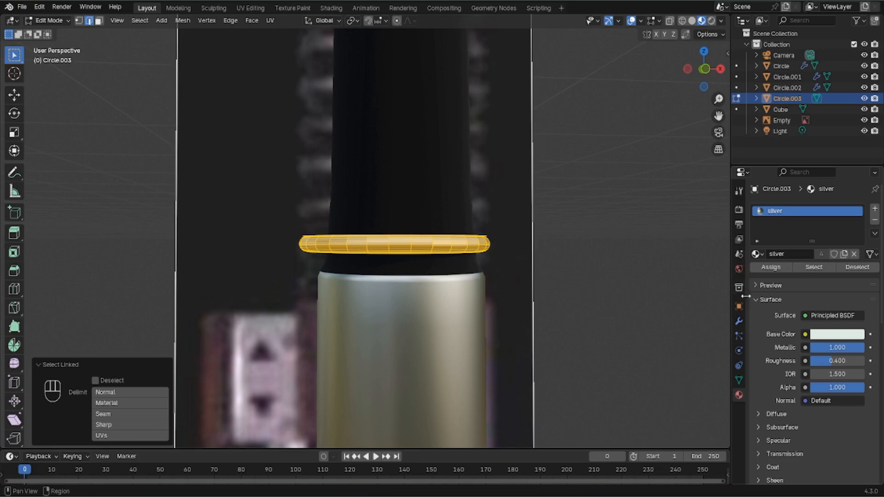
{"action": "left_click", "coordinate": [738, 321]}
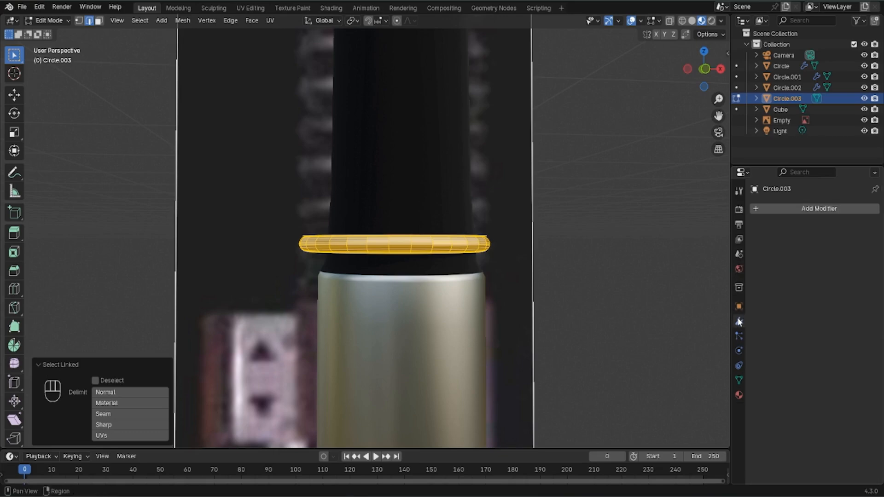
{"action": "left_click", "coordinate": [739, 395]}
{"action": "left_click", "coordinate": [738, 320]}
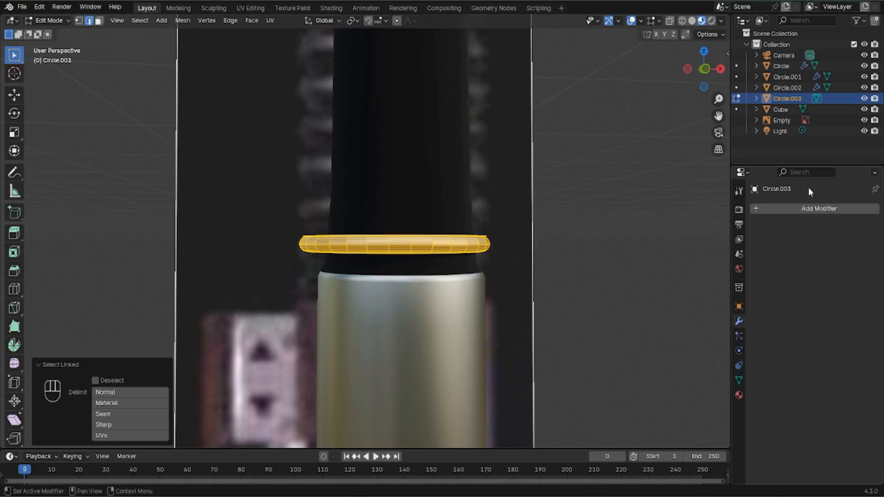
{"action": "left_click", "coordinate": [834, 210]}
{"action": "left_click", "coordinate": [791, 208]}
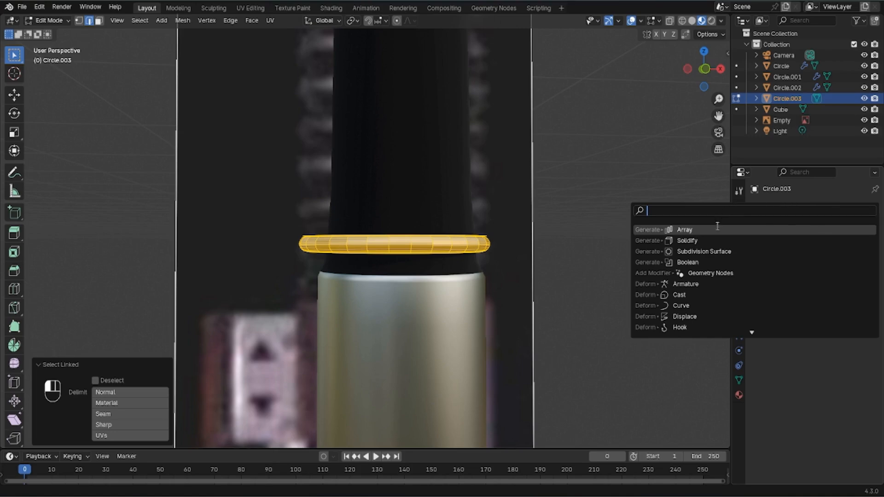
{"action": "left_click", "coordinate": [704, 251]}
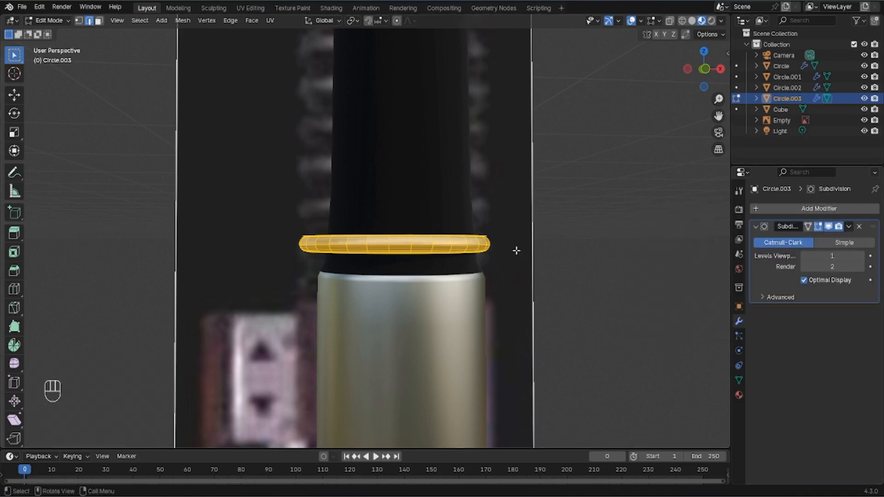
{"action": "key", "text": "Tab"}
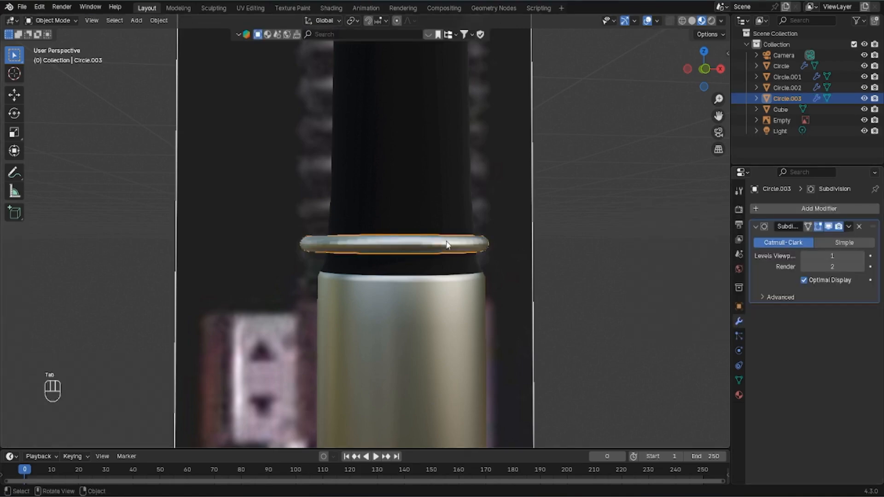
{"action": "right_click", "coordinate": [446, 241]}
{"action": "left_click", "coordinate": [445, 240]}
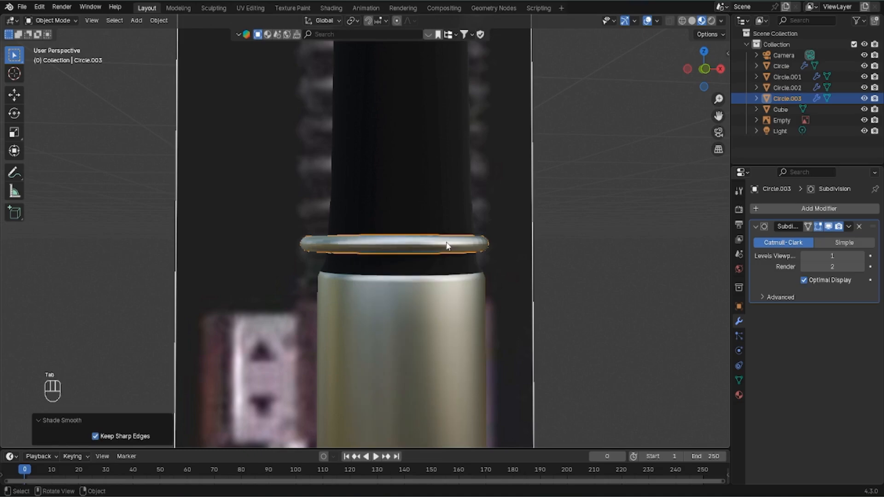
Add an Array modifier to the silver grip ring in Object Mode
{"action": "middle_click_drag", "start_coordinate": [517, 231], "coordinate": [515, 267]}
{"action": "key", "text": "Tab"}
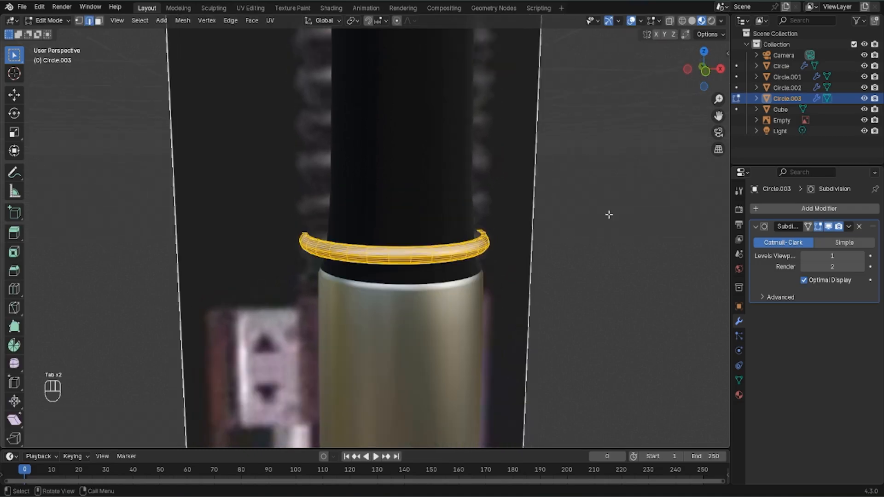
{"action": "key", "text": "Tab"}
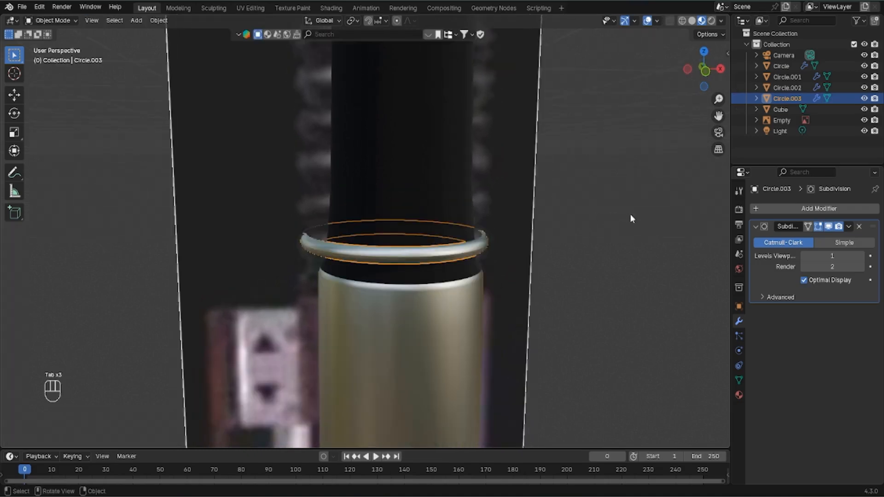
{"action": "left_click", "coordinate": [804, 209]}
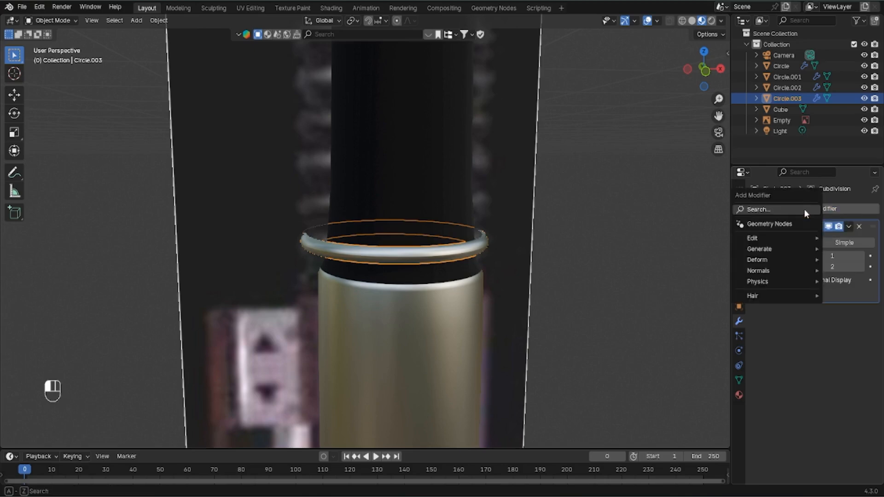
{"action": "left_click", "coordinate": [803, 209]}
{"action": "left_click", "coordinate": [697, 236]}
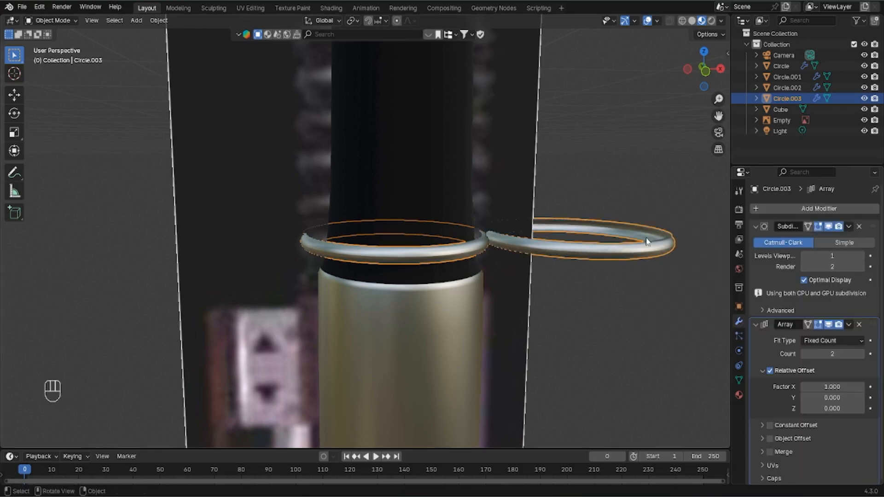
{"action": "scroll", "coordinate": [593, 283], "scroll_direction": "down", "scroll_amount": 3}
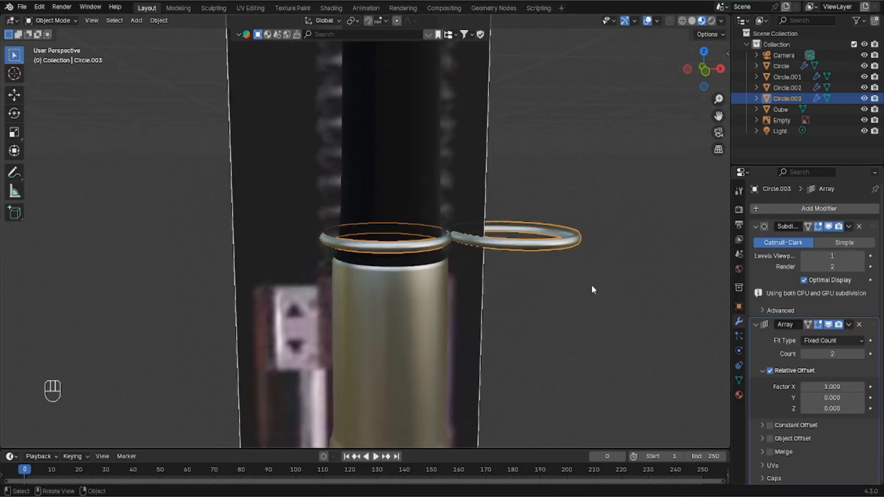
Set the array's relative offset factors to 0 in X and 1 in Z so the ring copies stack vertically
{"action": "left_click", "coordinate": [818, 387]}
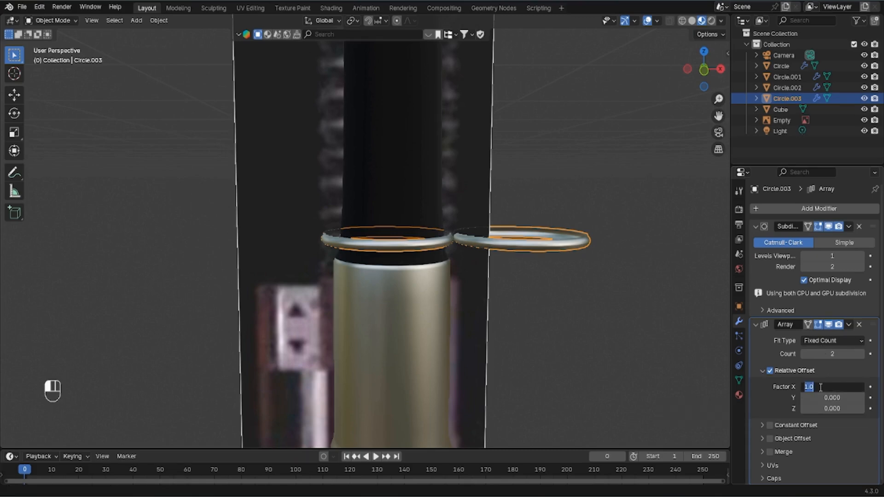
{"action": "type", "text": "0"}
{"action": "key", "text": "Return"}
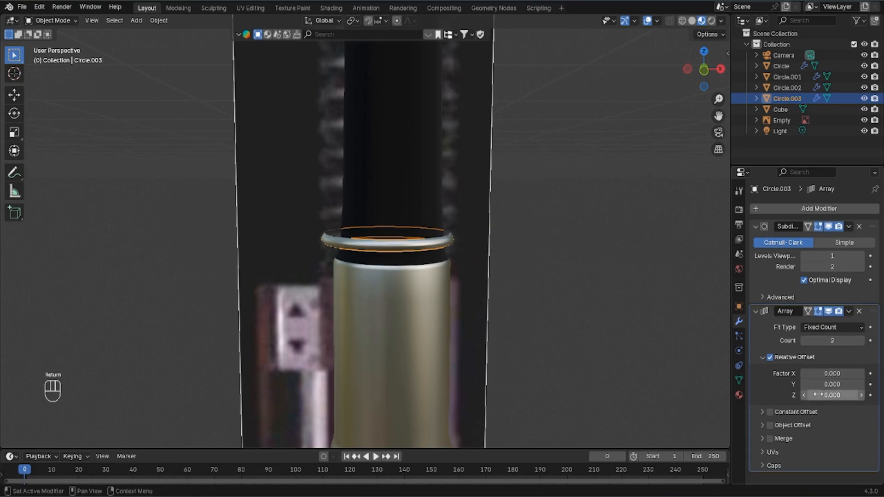
{"action": "left_click", "coordinate": [819, 396]}
{"action": "type", "text": "1"}
{"action": "key", "text": "Return"}
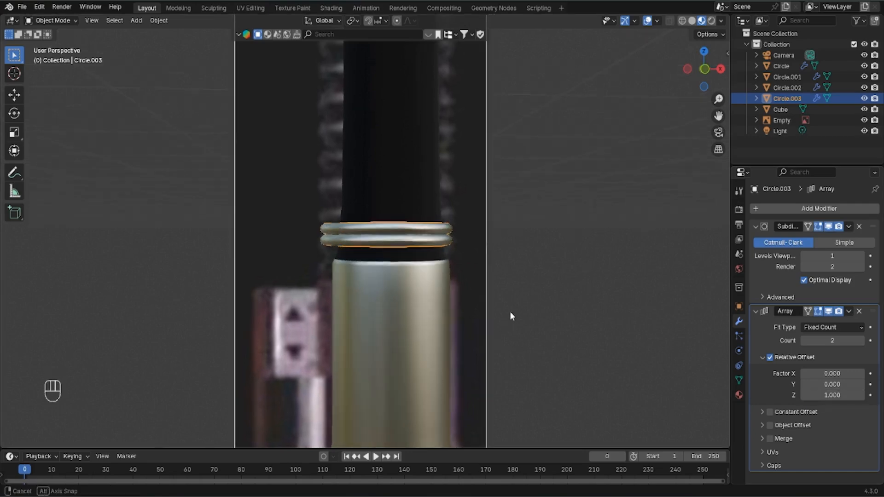
Raise the ring array's count to 9 while viewing the grip in front wireframe against the reference
{"action": "key", "text": "KP_1"}
{"action": "key", "text": "z"}
{"action": "left_click", "coordinate": [441, 251]}
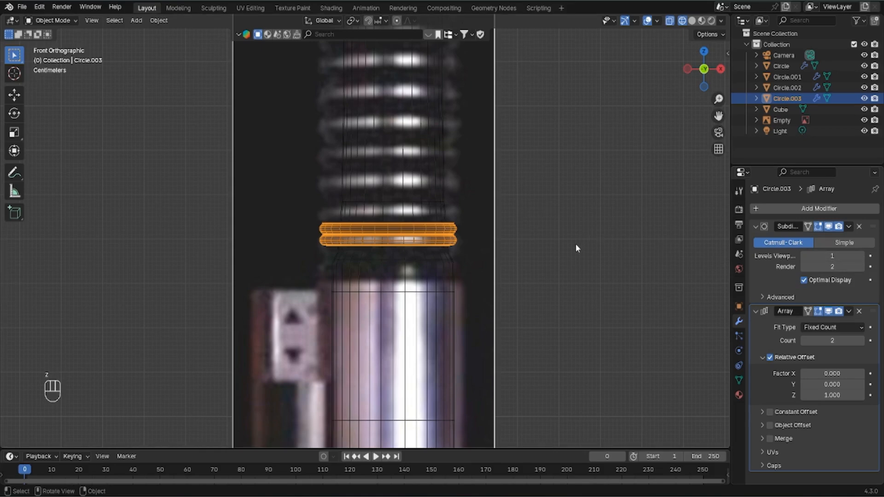
{"action": "middle_click_drag", "start_coordinate": [598, 247], "coordinate": [611, 351], "text": "shift"}
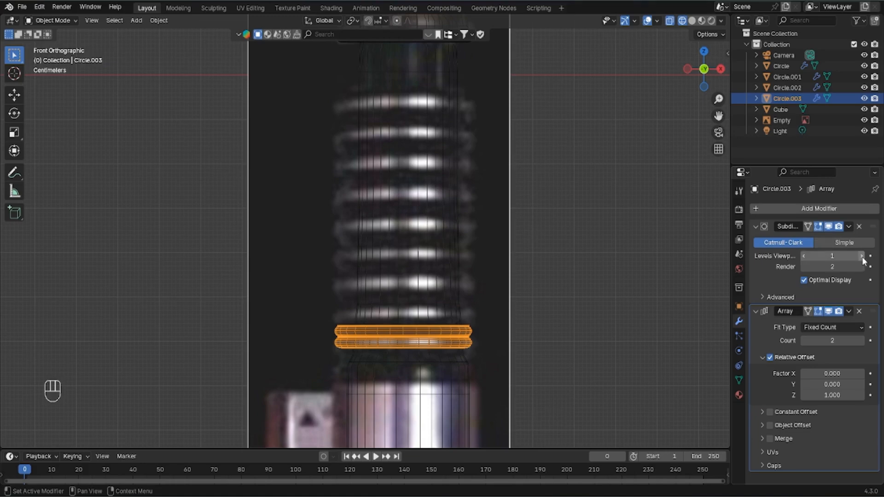
{"action": "left_click", "coordinate": [860, 340]}
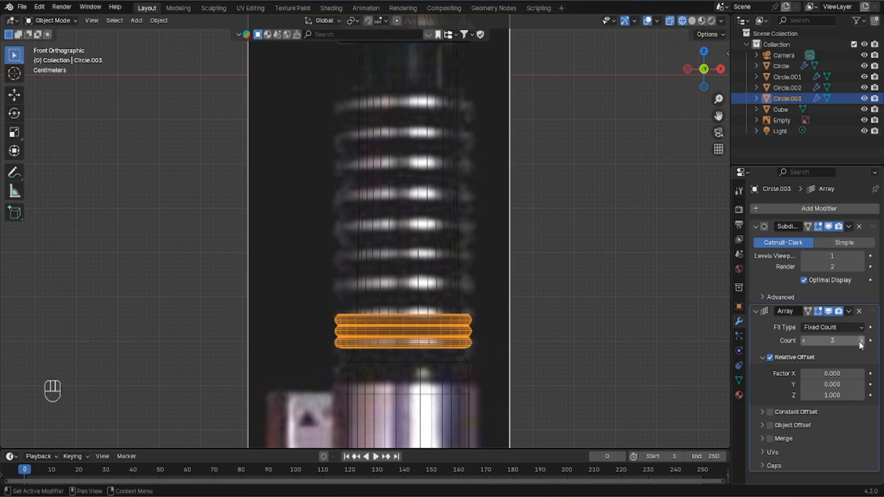
{"action": "left_click", "coordinate": [860, 340]}
{"action": "left_click", "coordinate": [860, 341]}
{"action": "left_click", "coordinate": [860, 340]}
{"action": "left_click", "coordinate": [860, 340]}
{"action": "left_click", "coordinate": [860, 340]}
{"action": "left_click", "coordinate": [860, 341]}
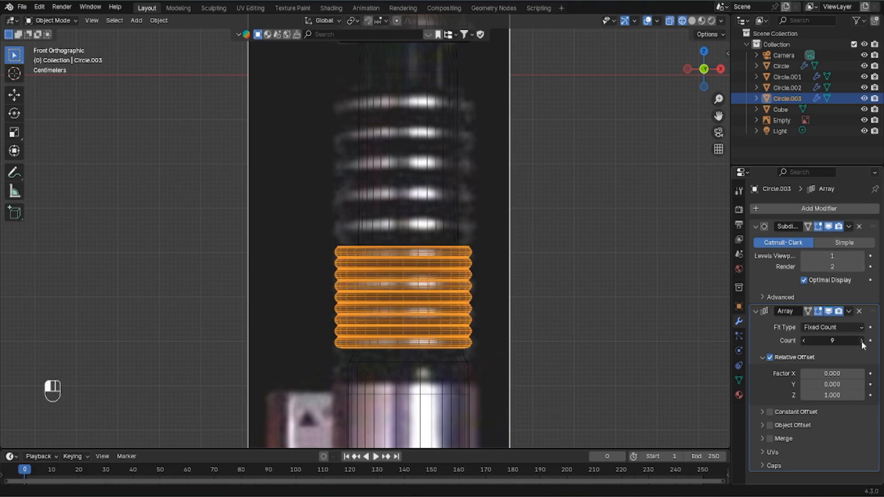
Increase the array's relative Z offset to 2.650 to match the reference ring spacing, and display the model in Material Preview
{"action": "left_click", "coordinate": [829, 396]}
{"action": "left_click_drag", "start_coordinate": [830, 395], "coordinate": [874, 395], "text": "shift"}
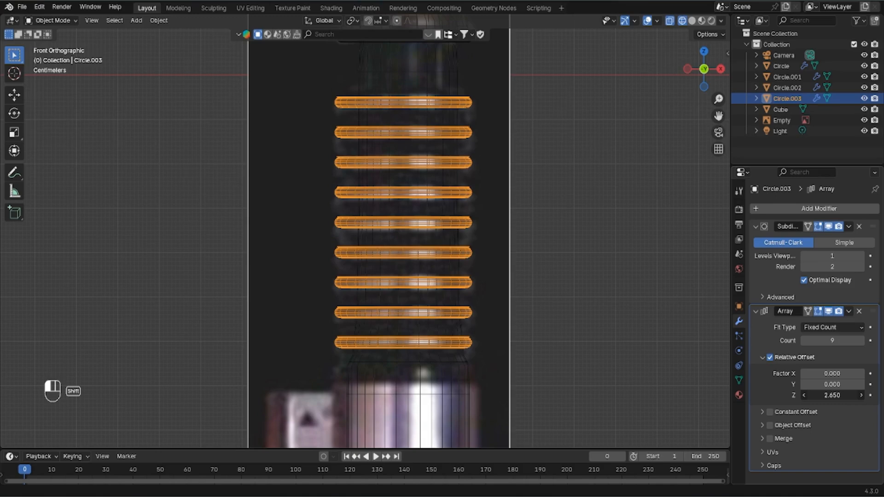
{"action": "left_click_drag", "start_coordinate": [874, 396], "coordinate": [874, 396], "text": "shift"}
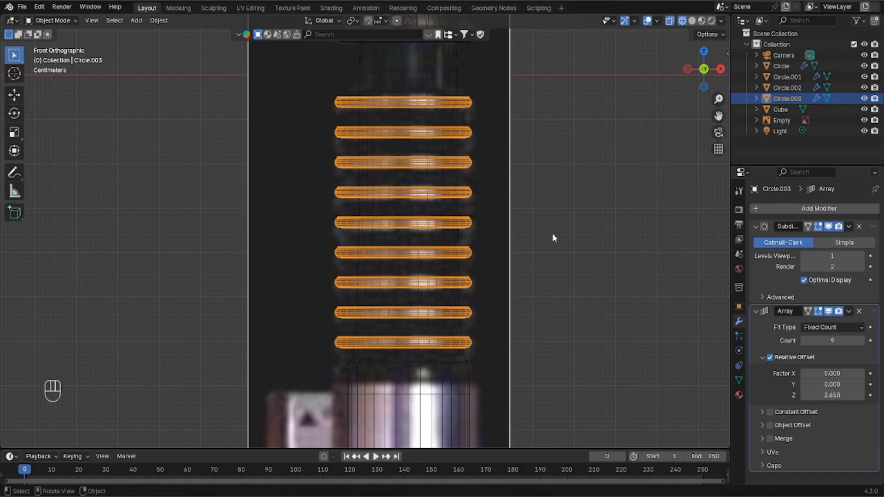
{"action": "key", "text": "z"}
{"action": "left_click", "coordinate": [601, 315]}
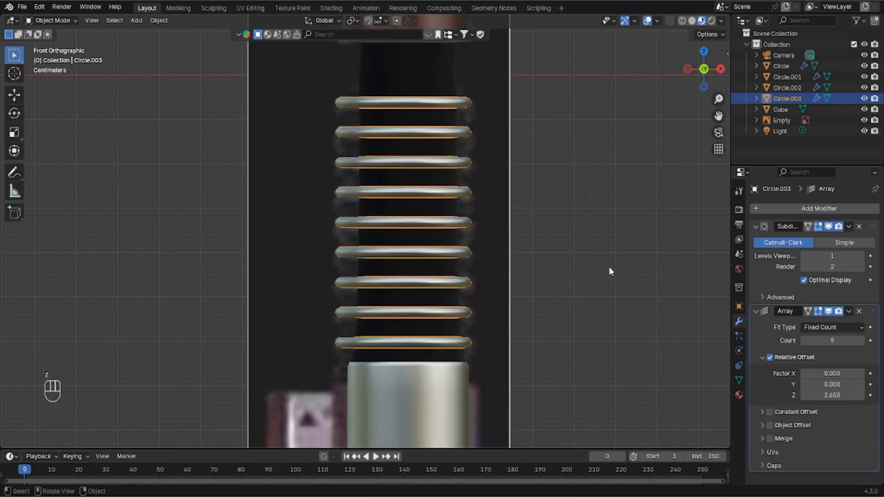
{"action": "mouse_move", "coordinate": [609, 267]}
{"action": "middle_mouse_down"}
{"action": "mouse_move", "coordinate": [631, 252]}
{"action": "mouse_move", "coordinate": [503, 245]}
{"action": "mouse_move", "coordinate": [491, 173]}
{"action": "mouse_move", "coordinate": [473, 231]}
{"action": "mouse_move", "coordinate": [479, 224]}
{"action": "middle_mouse_up"}
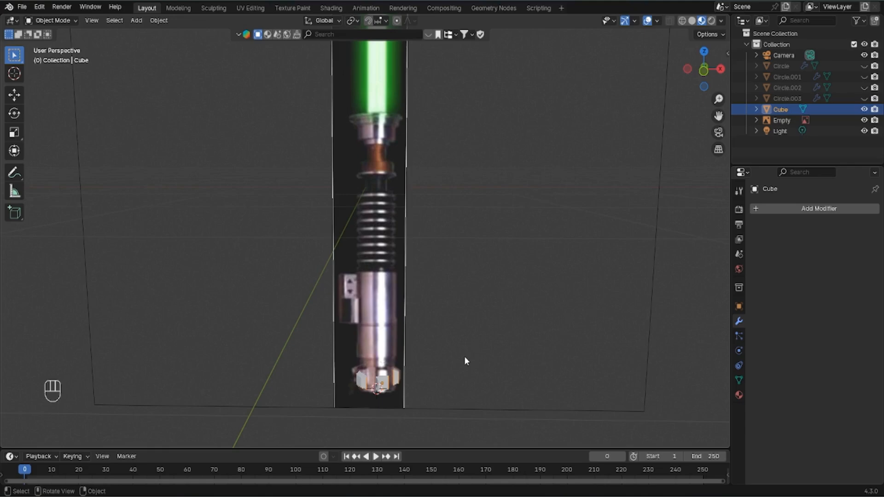
Give the isolated knobs at the hilt's base the existing silver material
{"action": "middle_click_drag", "start_coordinate": [464, 356], "coordinate": [516, 275], "text": "shift"}
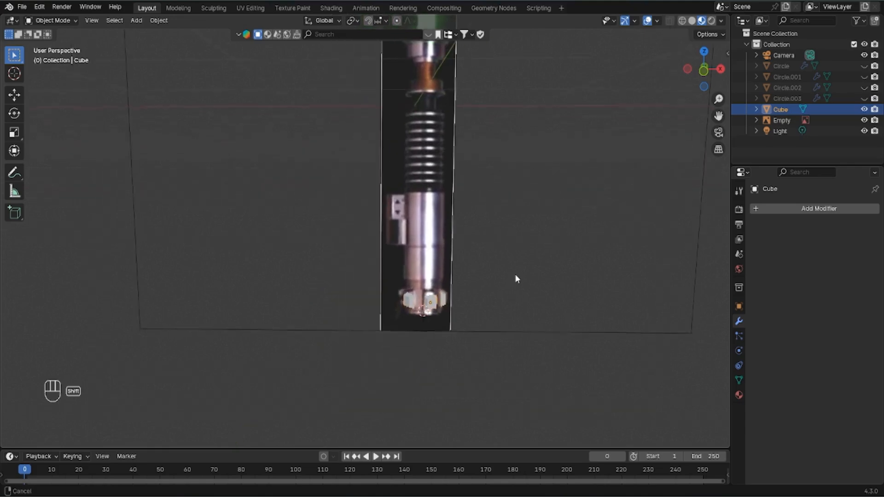
{"action": "key", "text": "KP_Decimal"}
{"action": "scroll", "coordinate": [460, 269], "scroll_direction": "down", "scroll_amount": 6}
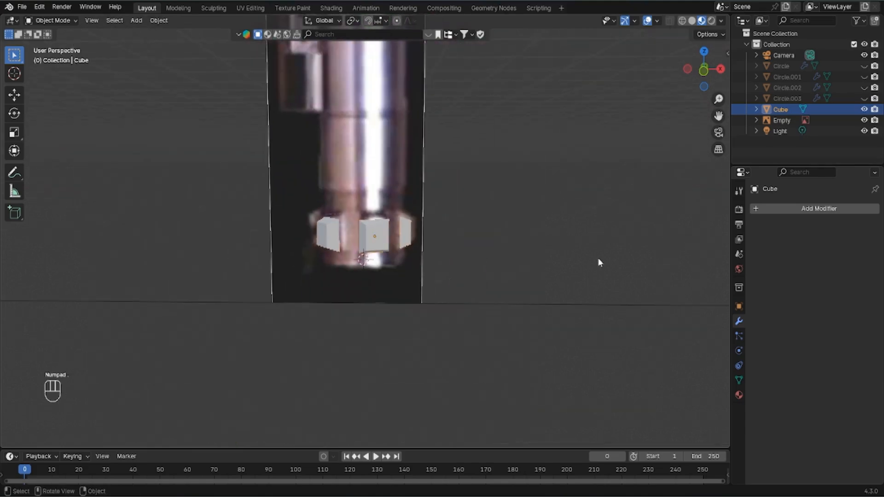
{"action": "left_click", "coordinate": [738, 394]}
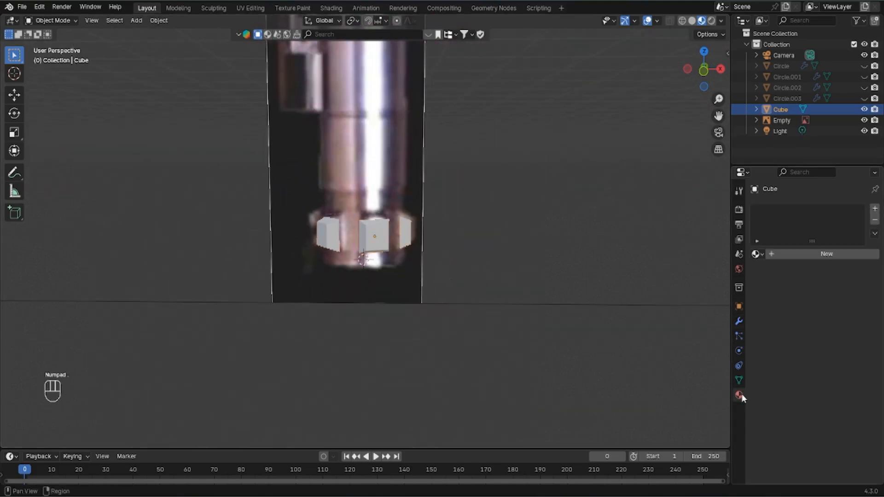
{"action": "left_click", "coordinate": [755, 254]}
{"action": "left_click", "coordinate": [630, 300]}
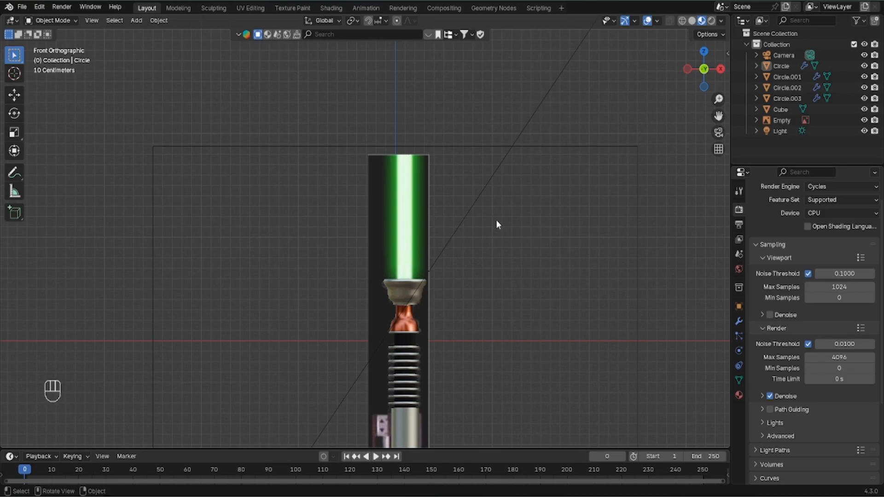
Add a cylinder for the blade, scale it to 0.214 and move it up about 2.485 m along Z above the emitter
{"action": "key", "text": "shift+a"}
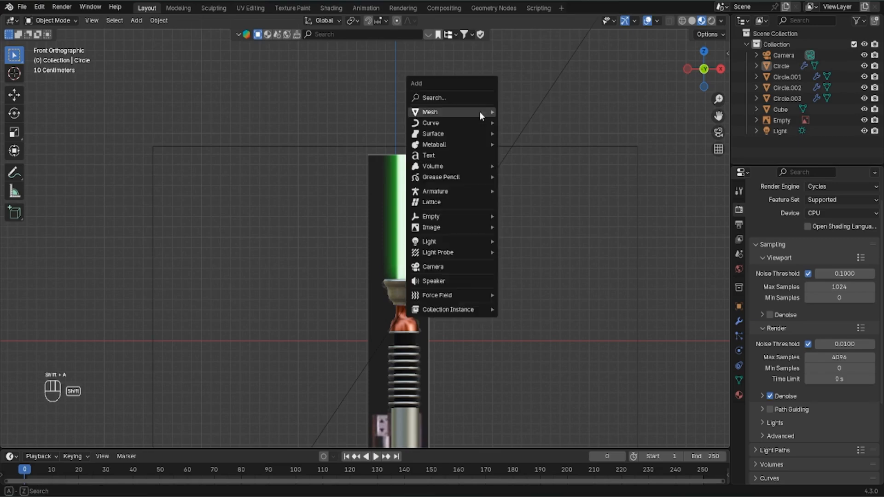
{"action": "mouse_move", "coordinate": [479, 111]}
{"action": "left_click", "coordinate": [525, 166]}
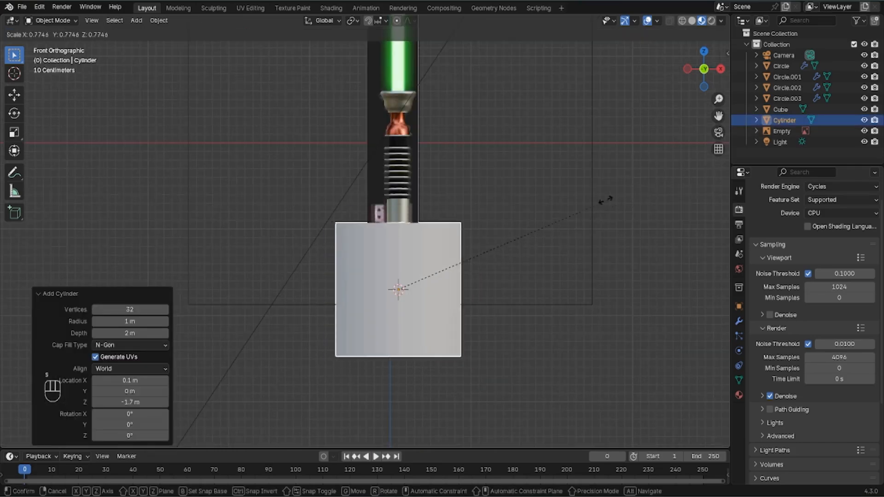
{"action": "key", "text": "s"}
{"action": "left_click", "coordinate": [454, 253]}
{"action": "key", "text": "g"}
{"action": "key", "text": "z"}
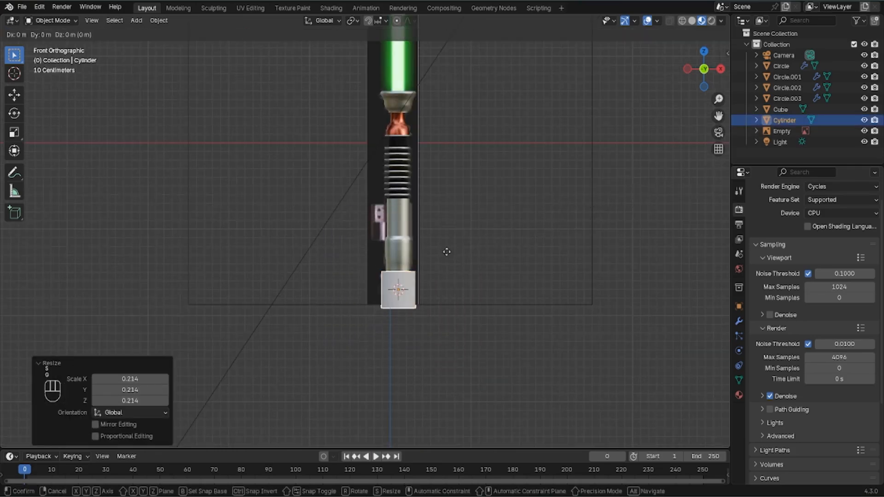
{"action": "left_click", "coordinate": [451, 42]}
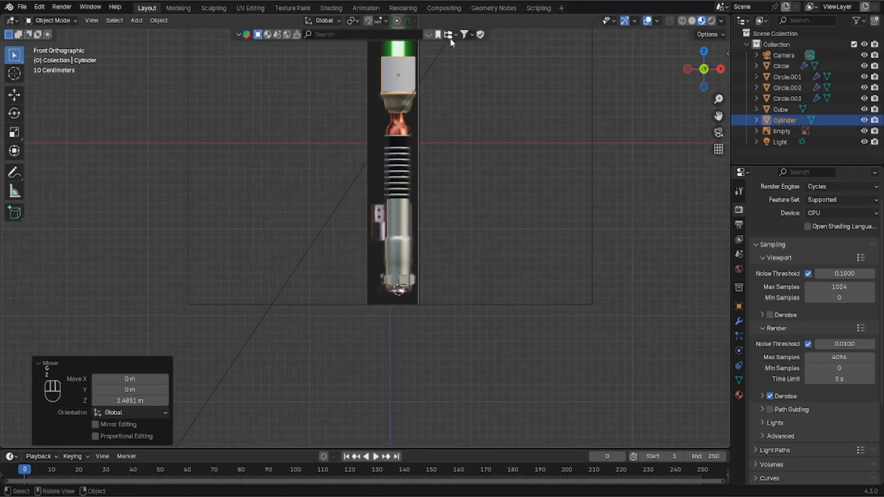
Scale the cylinder to 0.417, stretch it along Z into a long blade and raise it about 1.207 m so its base sits inside the emitter
{"action": "key", "text": "s"}
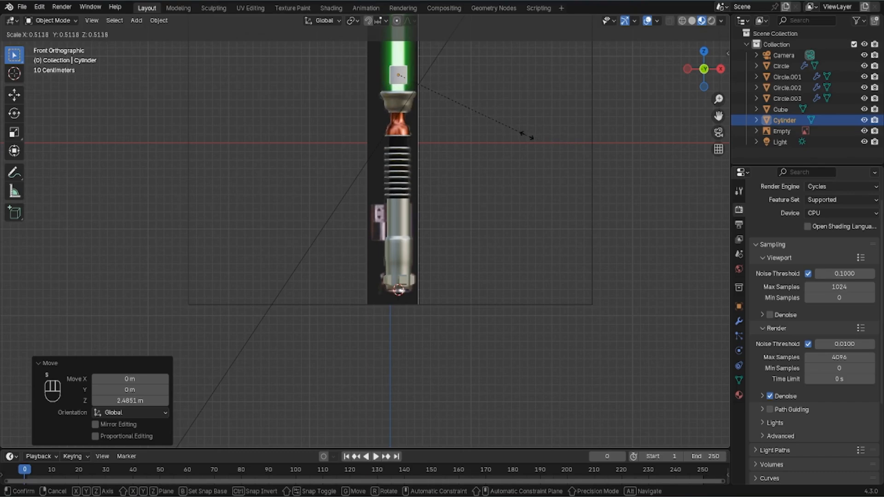
{"action": "left_click", "coordinate": [505, 129]}
{"action": "key", "text": "KP_Decimal"}
{"action": "key", "text": "s"}
{"action": "key", "text": "z"}
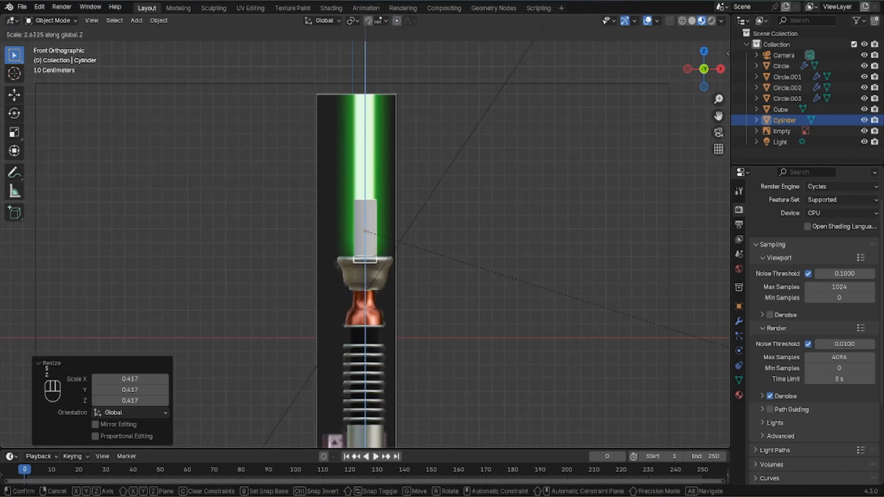
{"action": "left_click", "coordinate": [485, 94]}
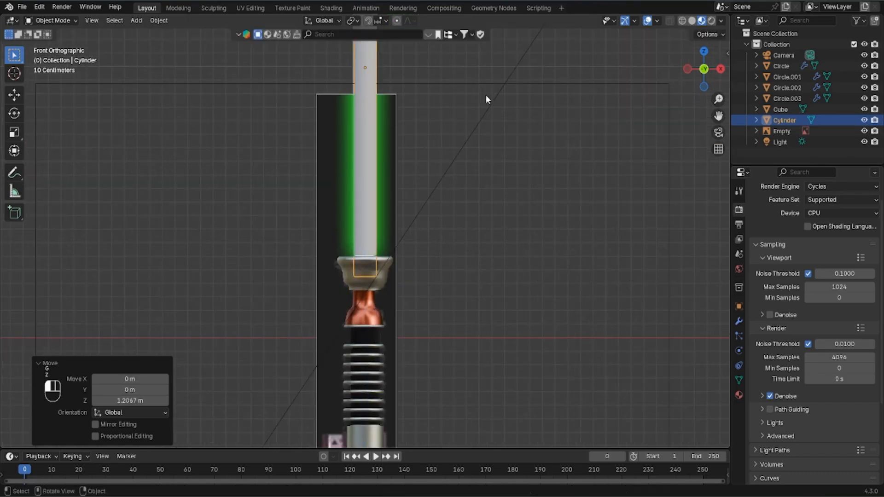
In Edit Mode, extrude the blade's top face slightly upward and scale it to about 0.88 to start a rounded tip
{"action": "middle_click_drag", "start_coordinate": [485, 94], "coordinate": [371, 153]}
{"action": "scroll", "coordinate": [371, 153], "scroll_direction": "down", "scroll_amount": 3}
{"action": "key", "text": "Tab"}
{"action": "scroll", "coordinate": [365, 148], "scroll_direction": "up", "scroll_amount": 6}
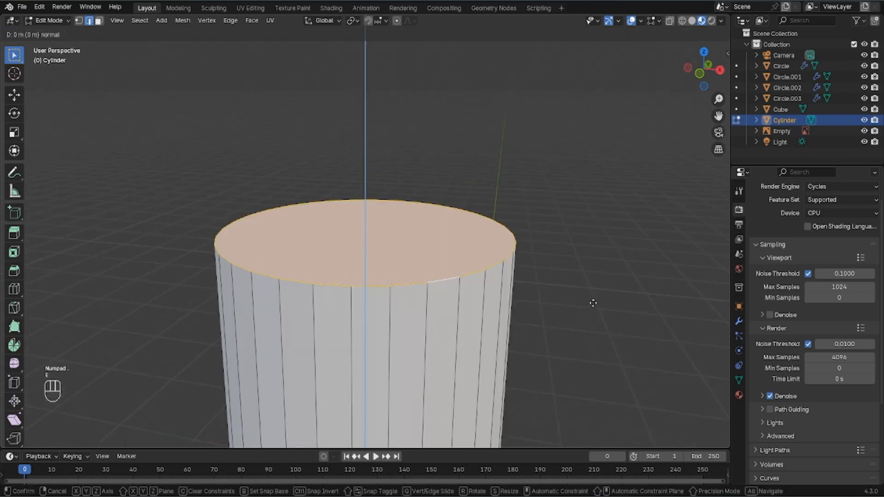
{"action": "key", "text": "z"}
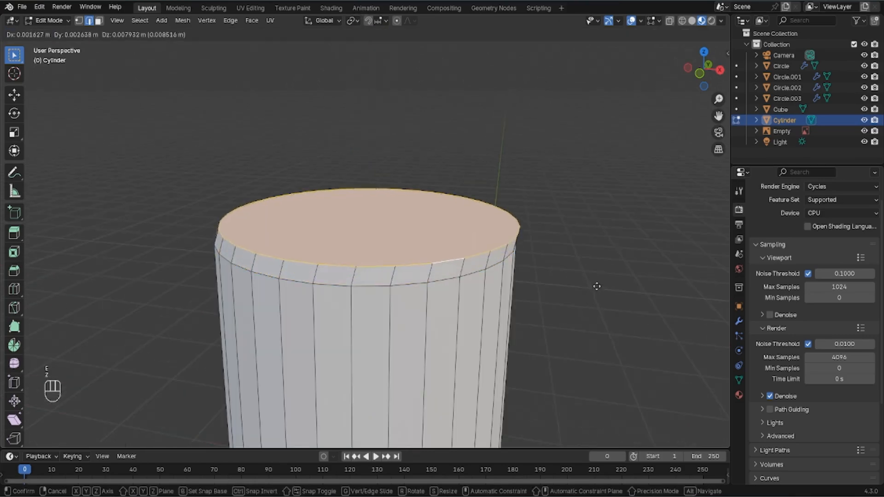
{"action": "left_click", "coordinate": [593, 266]}
{"action": "key", "text": "s"}
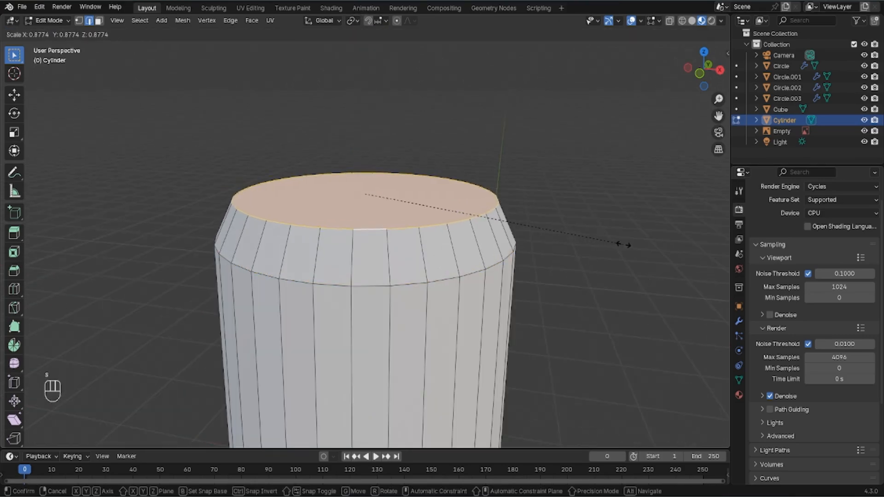
{"action": "left_click", "coordinate": [624, 245]}
Extrude the blade's top face about 0.018 m upward and scale it inward to form the tip's second tier
{"action": "key", "text": "e"}
{"action": "left_click", "coordinate": [635, 251]}
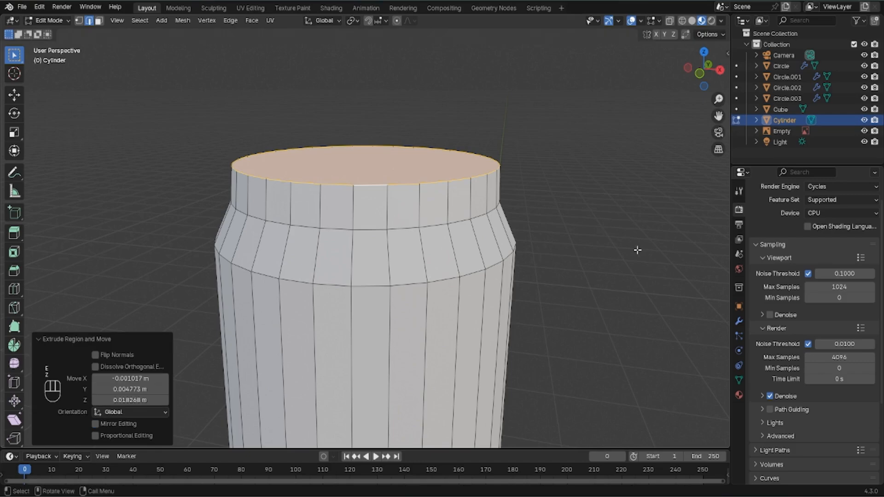
{"action": "key", "text": "s"}
{"action": "left_click", "coordinate": [621, 254]}
{"action": "key", "text": "ctrl+z"}
Extrude the tip's top face upward again and scale it to 0.653 for a third tier
{"action": "key", "text": "e"}
{"action": "key", "text": "z"}
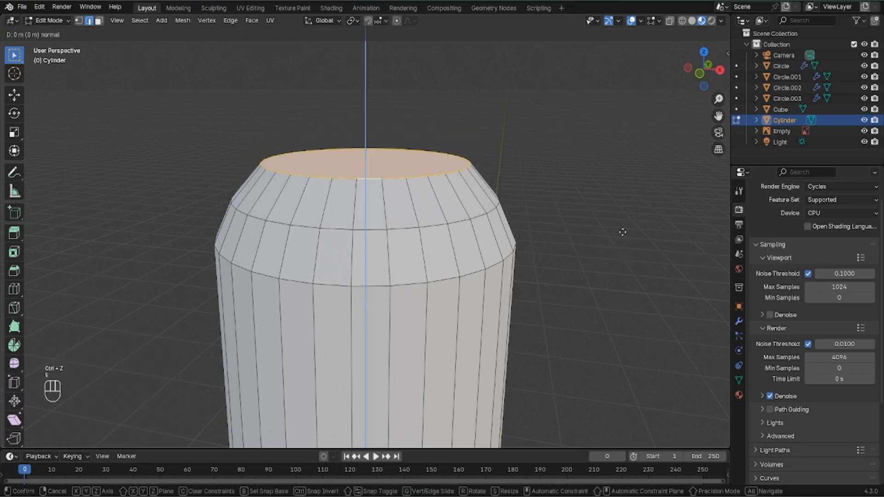
{"action": "left_click", "coordinate": [621, 231]}
{"action": "key", "text": "s"}
{"action": "left_click", "coordinate": [570, 219]}
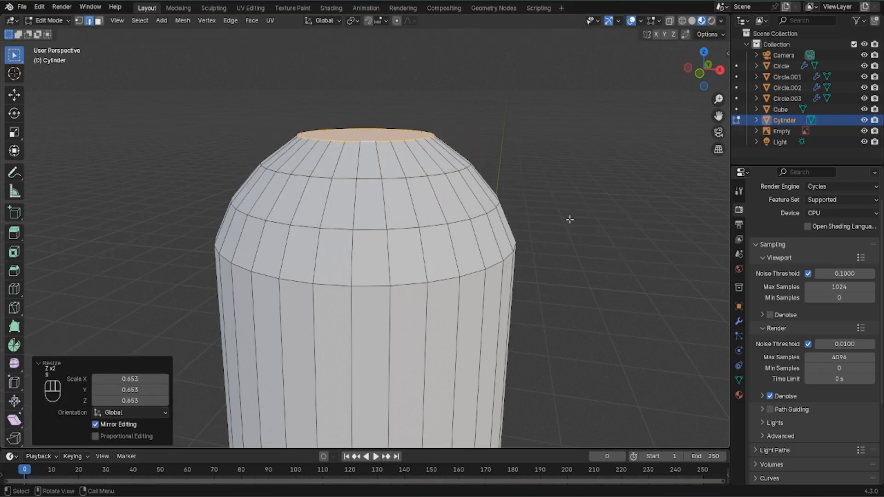
Cap the blade's rounded tip by extruding its top face about 0.017 m upward, scaling it to 0.207 and lowering it slightly along Z
{"action": "key", "text": "e"}
{"action": "left_click", "coordinate": [541, 195]}
{"action": "key", "text": "s"}
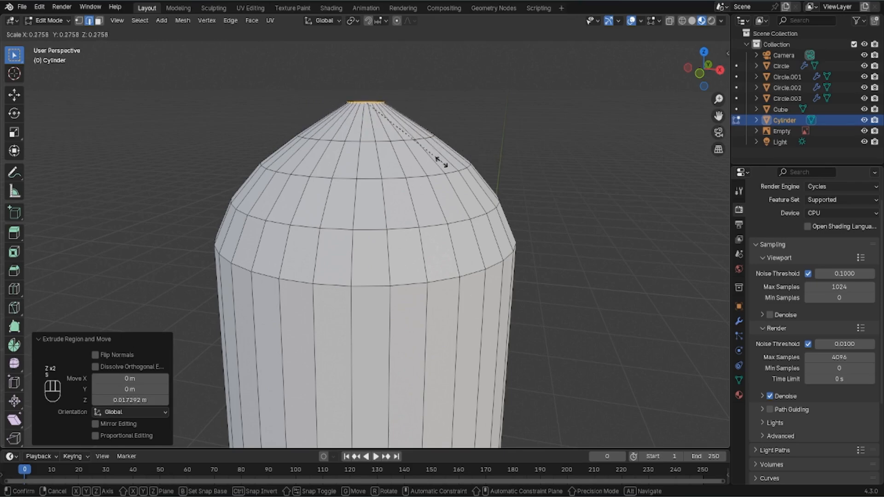
{"action": "left_click", "coordinate": [421, 144]}
{"action": "key", "text": "g"}
{"action": "key", "text": "z"}
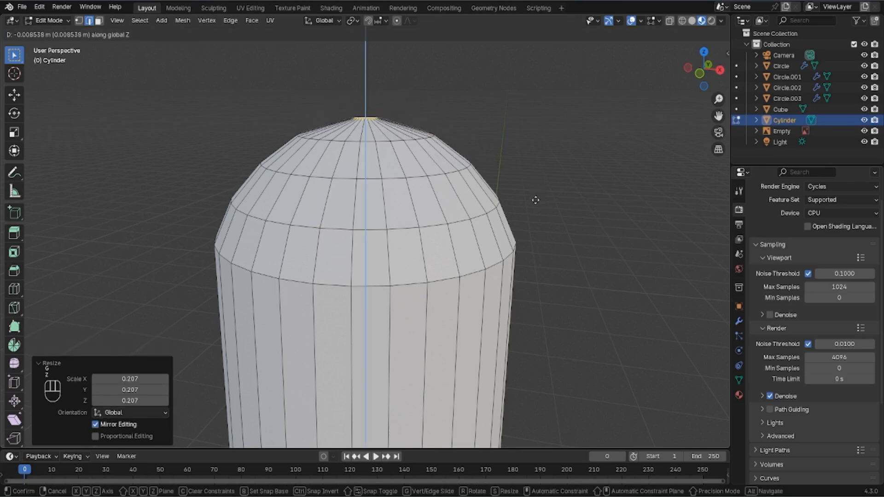
{"action": "left_click", "coordinate": [536, 197]}
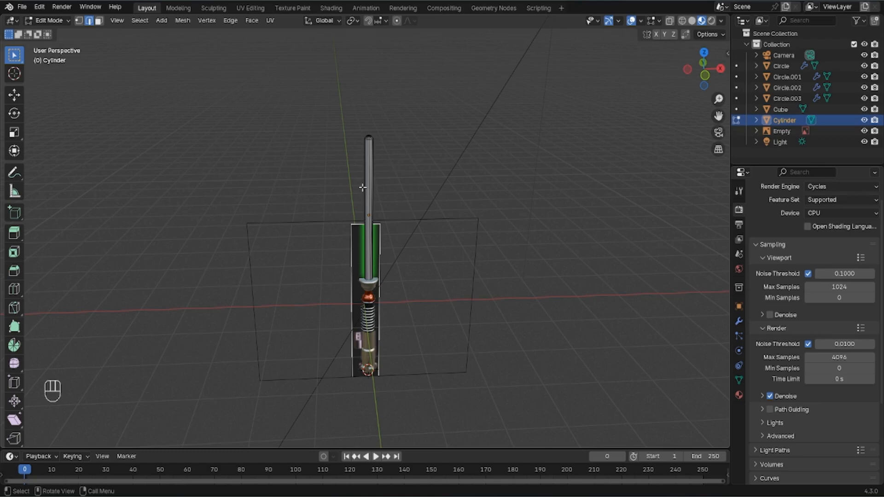
Select the entire blade mesh and give it a material with an Emission surface
{"action": "key", "text": "l"}
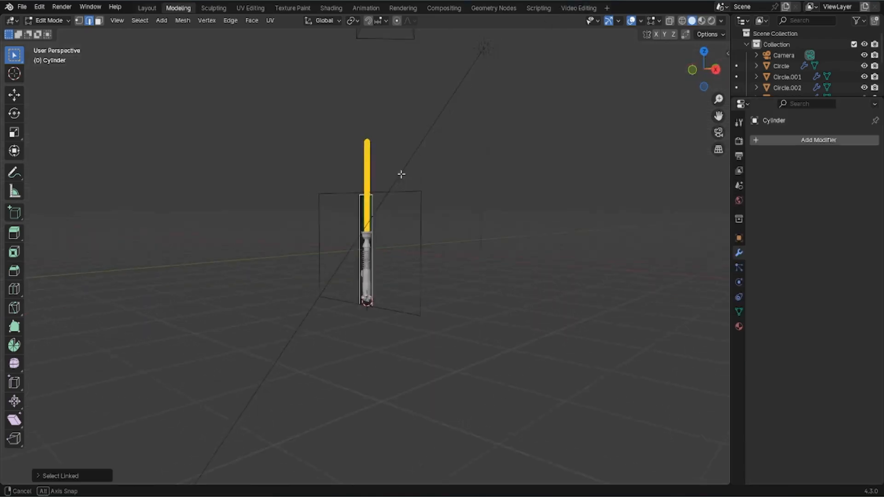
{"action": "middle_click_drag", "start_coordinate": [403, 173], "coordinate": [456, 424]}
{"action": "scroll", "coordinate": [405, 186], "scroll_direction": "up", "scroll_amount": 5}
{"action": "scroll", "coordinate": [466, 321], "scroll_direction": "down", "scroll_amount": 3}
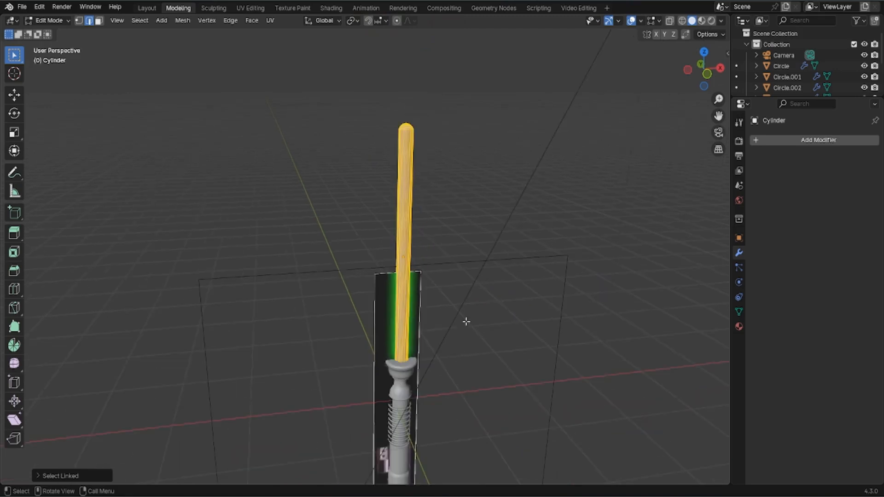
{"action": "left_click", "coordinate": [738, 326]}
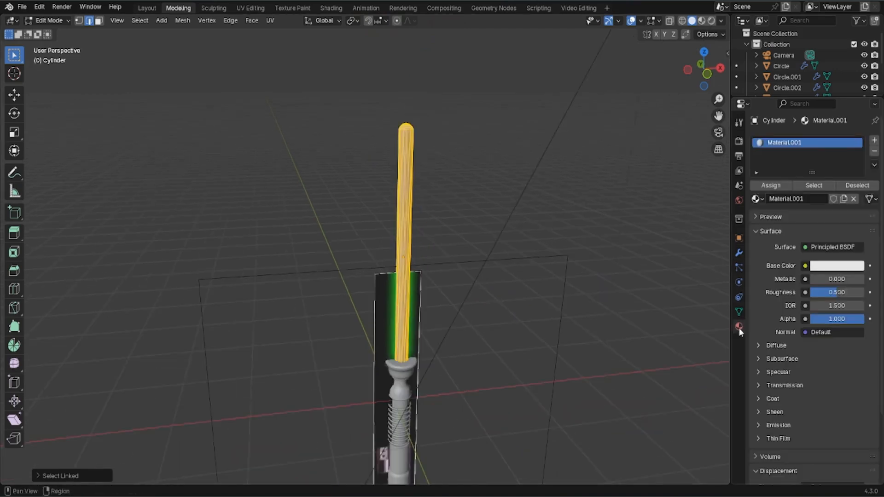
{"action": "left_click", "coordinate": [804, 247]}
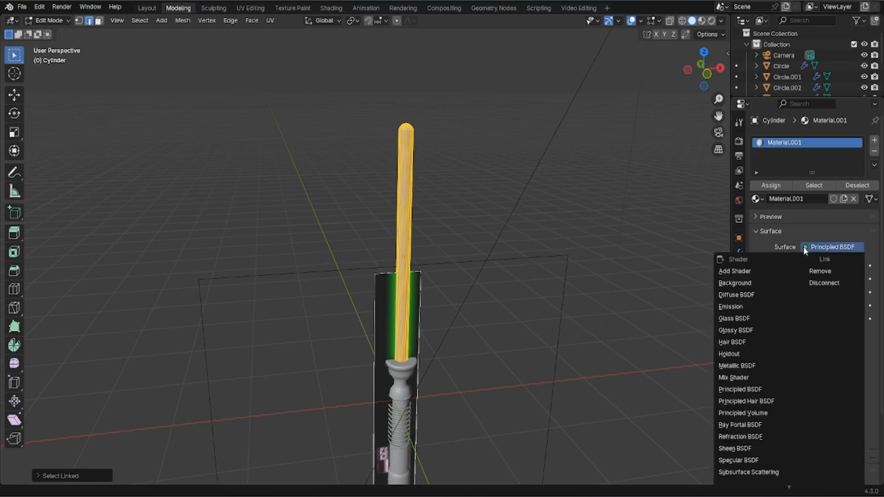
{"action": "left_click", "coordinate": [736, 307]}
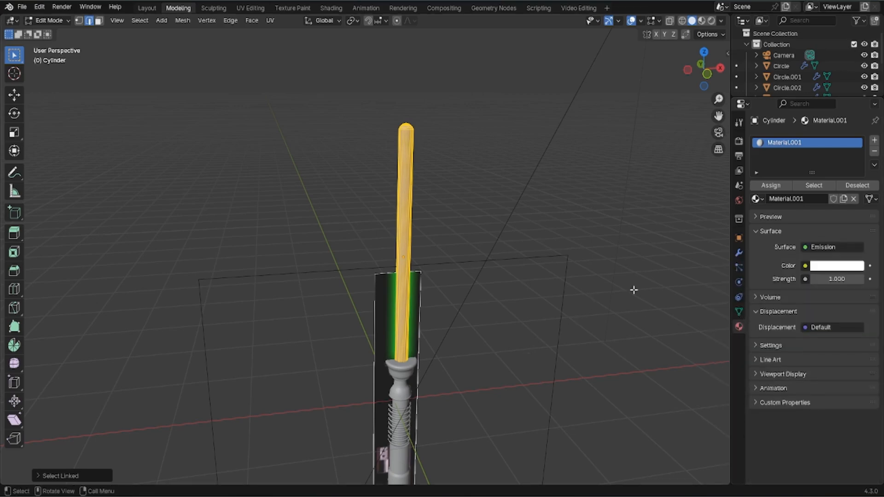
Set the blade's emission color to bright green and its strength to 10
{"action": "left_click", "coordinate": [828, 267]}
{"action": "left_click_drag", "start_coordinate": [799, 130], "coordinate": [774, 113]}
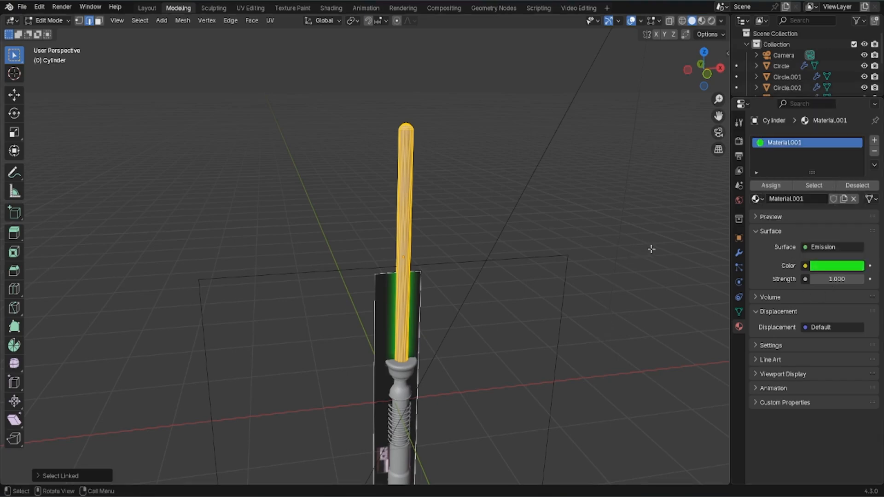
{"action": "double_click", "coordinate": [835, 279]}
{"action": "type", "text": "10"}
{"action": "key", "text": "Return"}
Show the model in Material Preview shading and Object Mode, and hide the reference image
{"action": "key", "text": "z"}
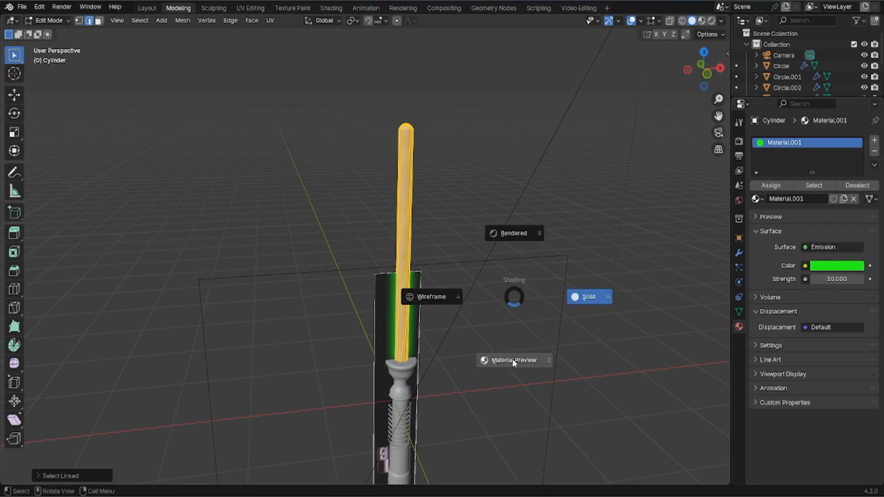
{"action": "left_click", "coordinate": [513, 361]}
{"action": "key", "text": "Tab"}
{"action": "middle_click_drag", "start_coordinate": [603, 223], "coordinate": [561, 264]}
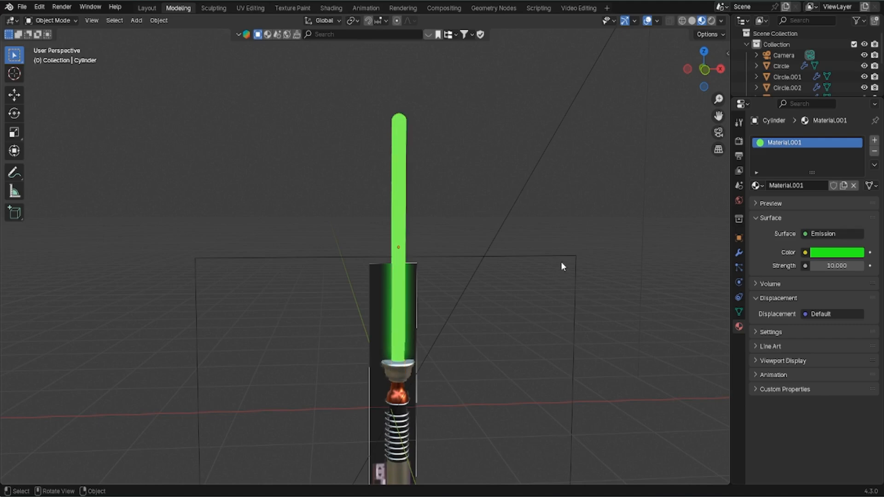
{"action": "left_click", "coordinate": [419, 287]}
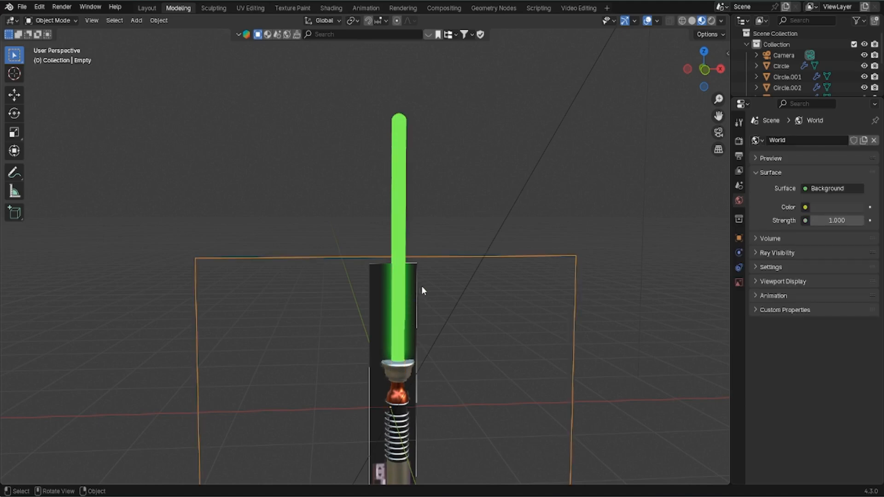
{"action": "key", "text": "h"}
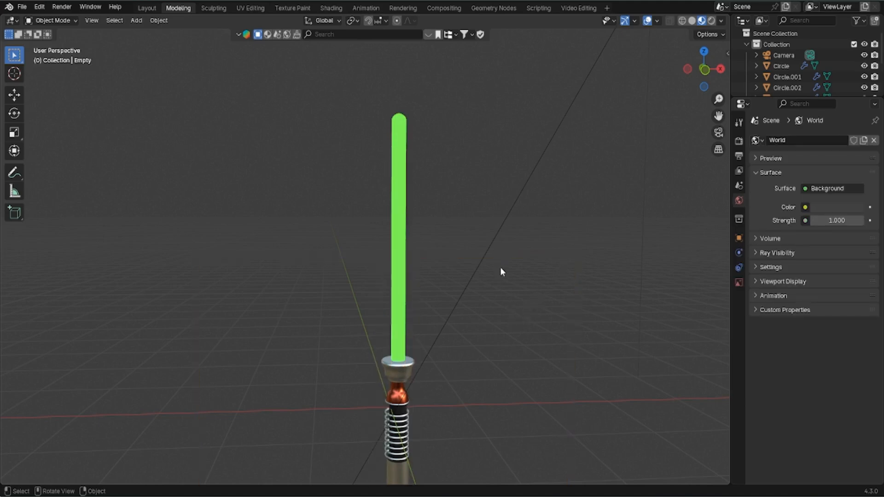
Add a plane and rotate it 90° about the X axis so it stands upright
{"action": "key", "text": "shift+a"}
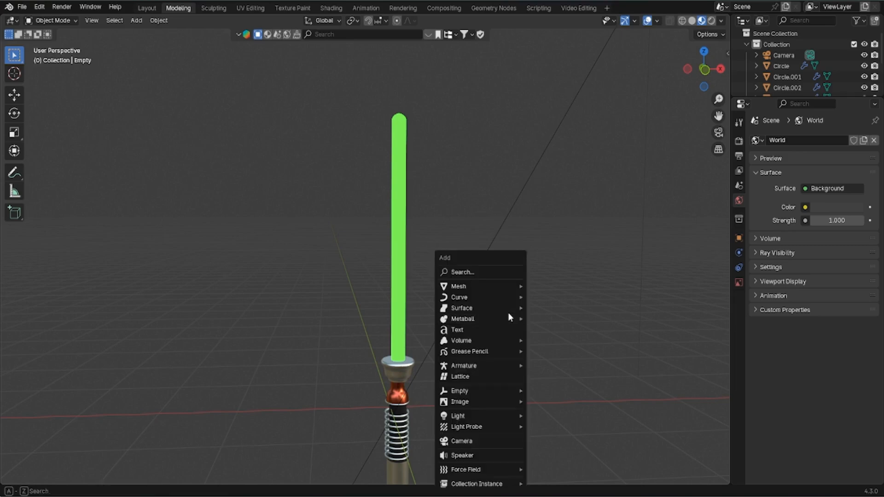
{"action": "mouse_move", "coordinate": [498, 287]}
{"action": "left_click", "coordinate": [549, 30]}
{"action": "type", "text": "r"}
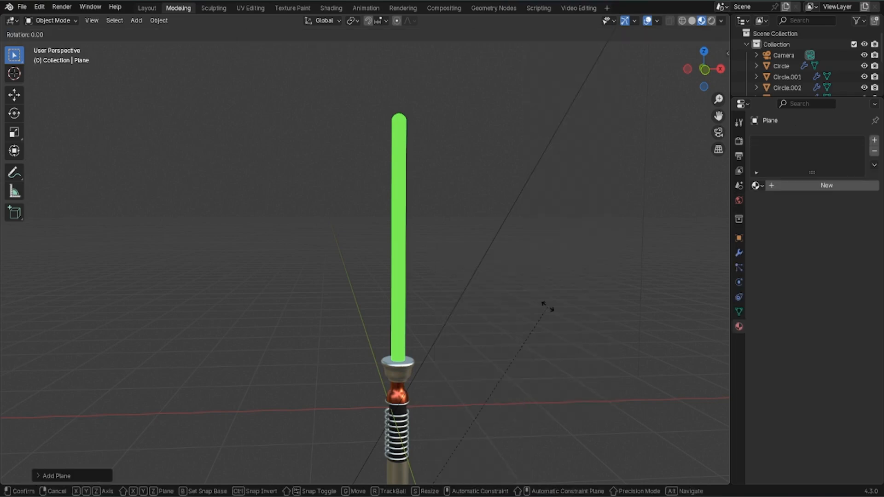
{"action": "type", "text": "x90"}
{"action": "key", "text": "Return"}
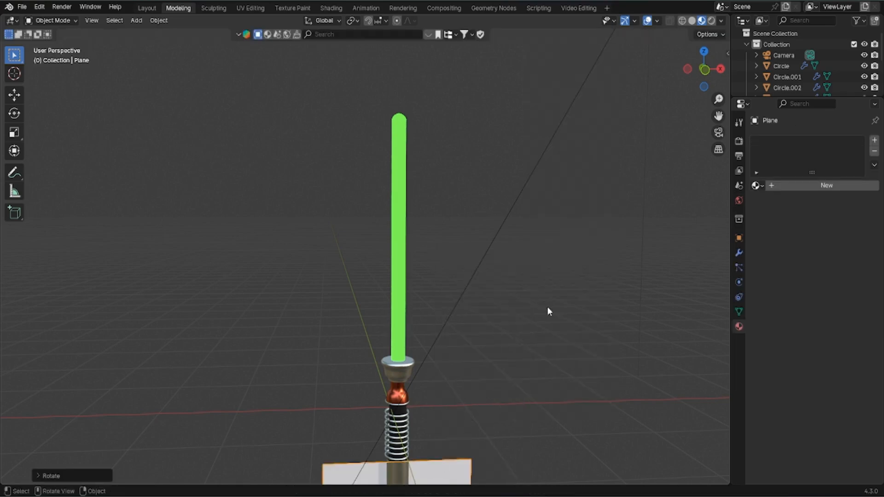
Enlarge the upright plane into a backdrop and position it close behind the lightsaber
{"action": "key", "text": "g"}
{"action": "key", "text": "y"}
{"action": "key", "text": "y"}
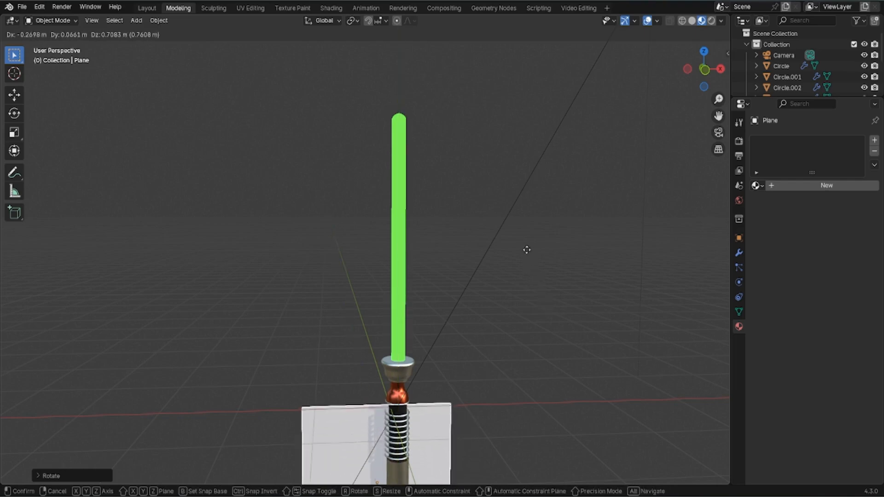
{"action": "left_click", "coordinate": [522, 281]}
{"action": "key", "text": "s"}
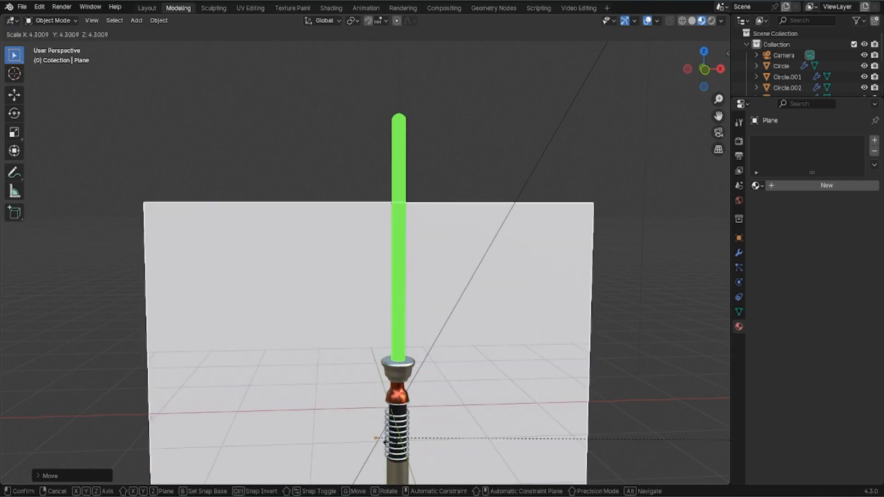
{"action": "left_click", "coordinate": [596, 481]}
{"action": "middle_click_drag", "start_coordinate": [511, 305], "coordinate": [624, 335]}
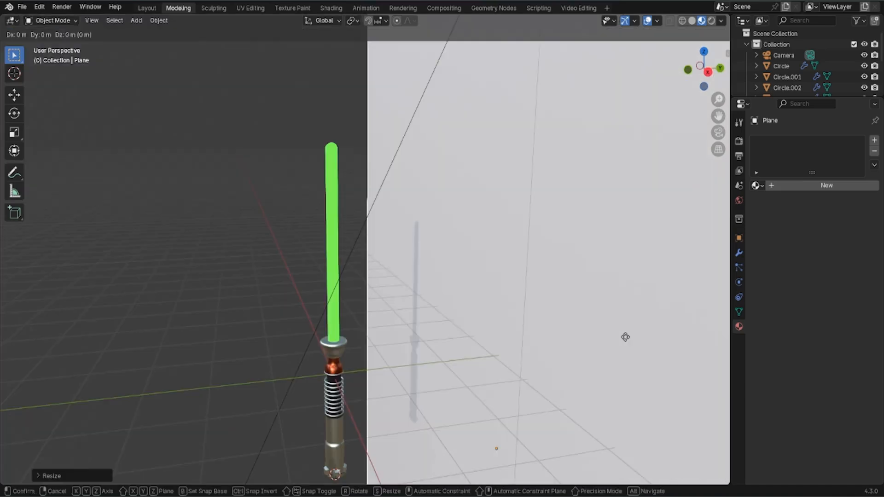
{"action": "key", "text": "g"}
{"action": "left_click", "coordinate": [485, 348]}
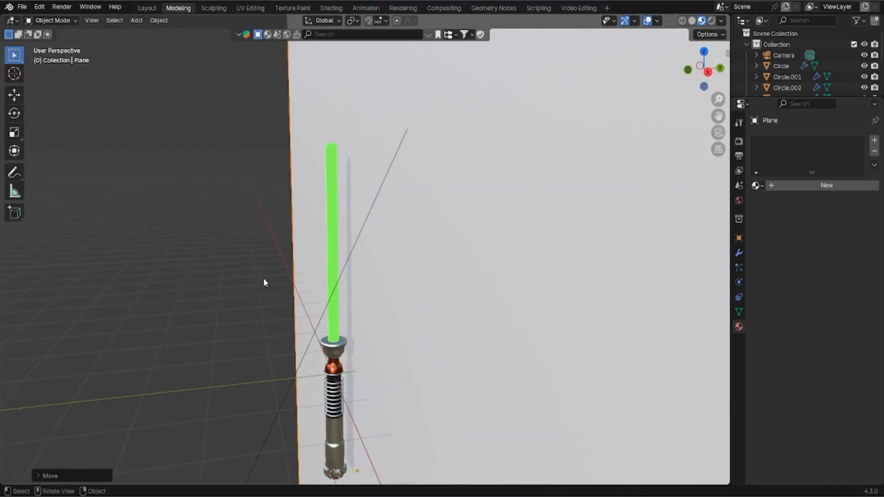
Give the backdrop plane a new material with a black base color
{"action": "middle_click_drag", "start_coordinate": [264, 282], "coordinate": [332, 273]}
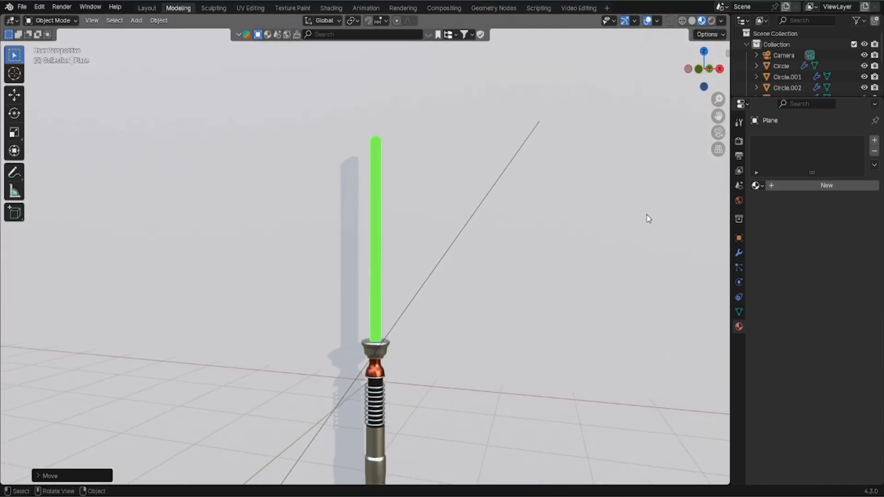
{"action": "left_click", "coordinate": [822, 185]}
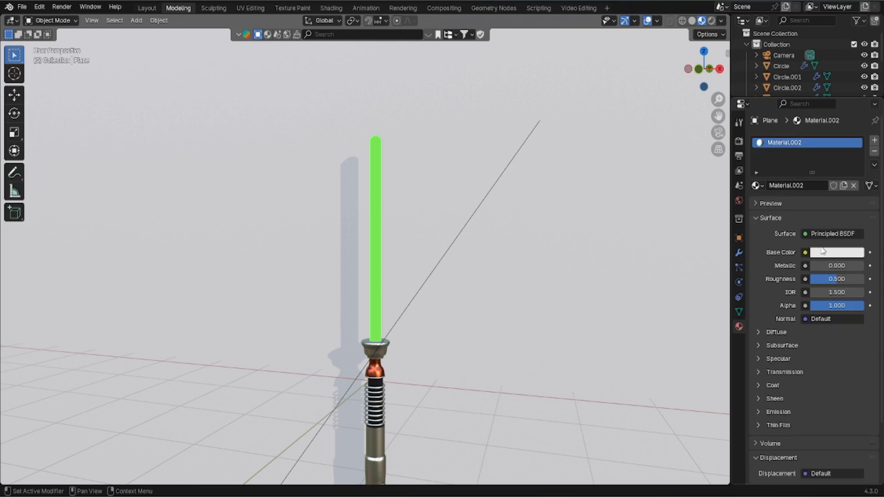
{"action": "left_click", "coordinate": [823, 253]}
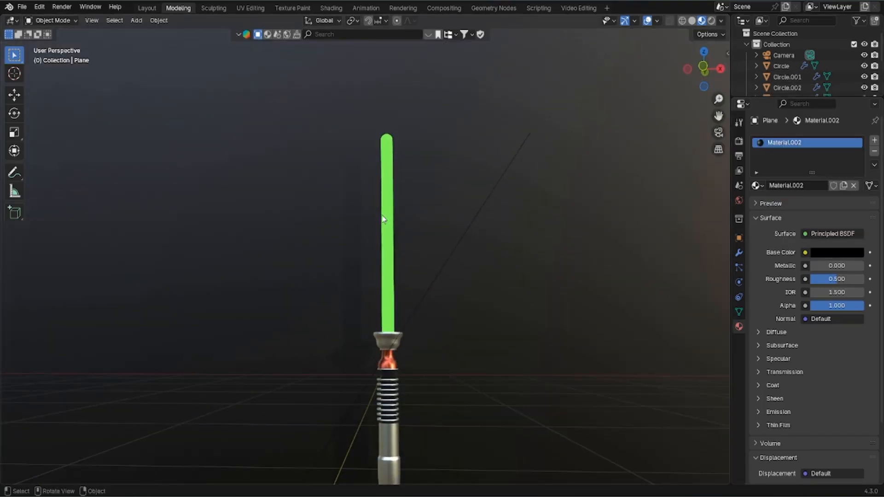
Delete the scene's light and view the lightsaber in Rendered shading
{"action": "scroll", "coordinate": [801, 65], "scroll_direction": "down", "scroll_amount": 5}
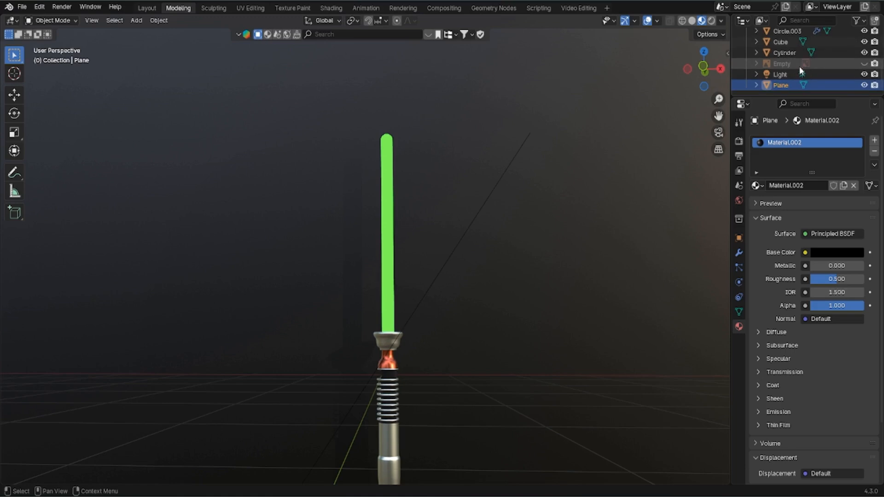
{"action": "left_click", "coordinate": [864, 75]}
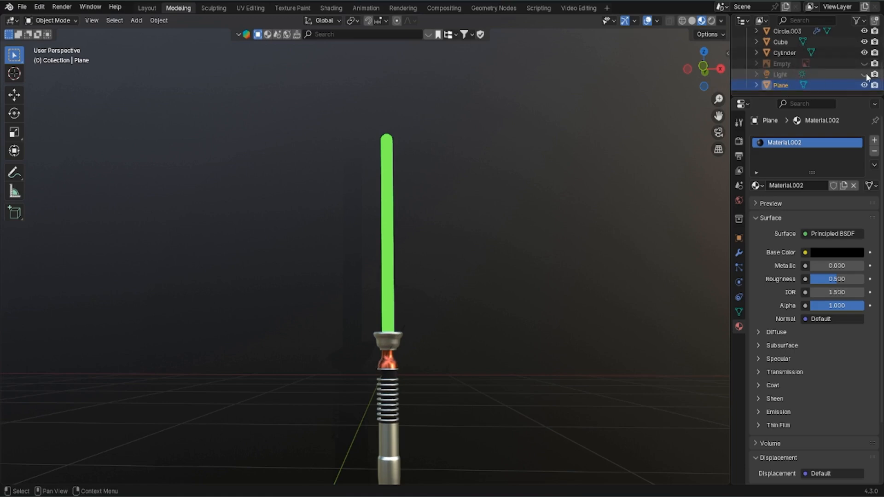
{"action": "left_click", "coordinate": [776, 76]}
{"action": "key", "text": "Delete"}
{"action": "key", "text": "z"}
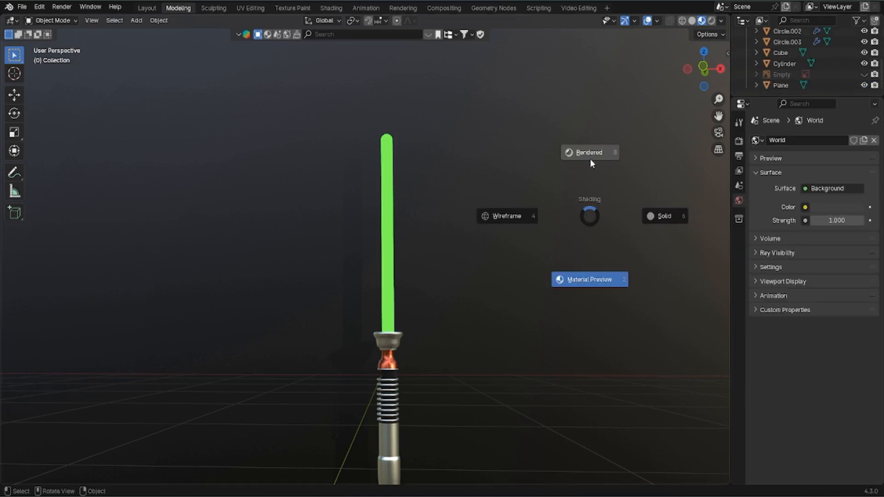
{"action": "left_click", "coordinate": [589, 158]}
{"action": "middle_click_drag", "start_coordinate": [537, 195], "coordinate": [529, 214]}
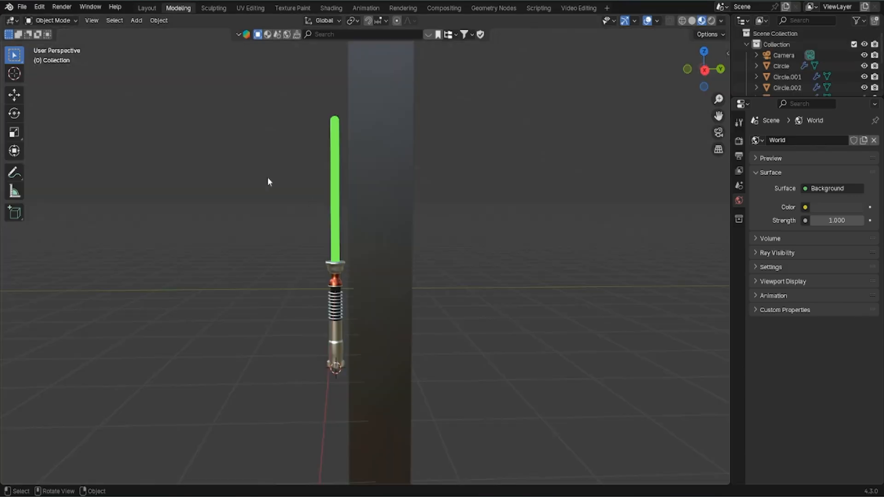
Join all the hilt parts into the blade object and rename the combined object Lightsaber
{"action": "mouse_move", "coordinate": [287, 207]}
{"action": "left_mouse_down"}
{"action": "mouse_move", "coordinate": [341, 295]}
{"action": "mouse_move", "coordinate": [344, 380]}
{"action": "left_mouse_up"}
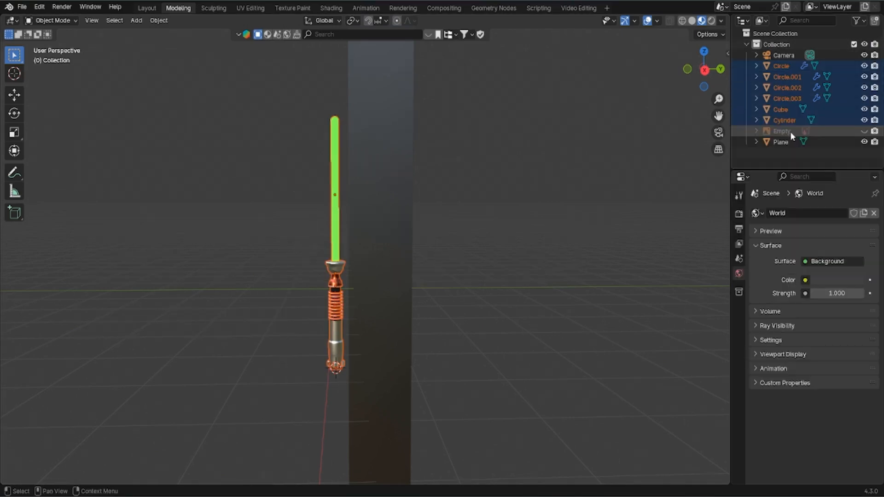
{"action": "left_click", "coordinate": [337, 173], "text": "shift"}
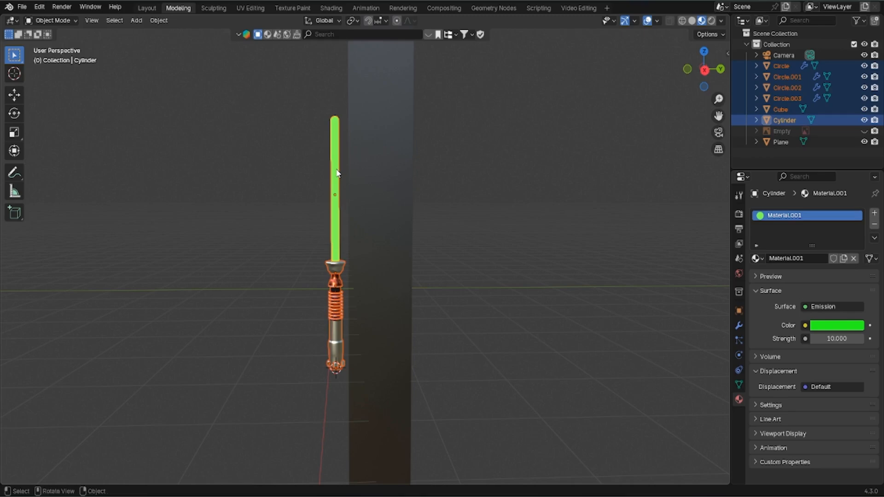
{"action": "key", "text": "ctrl+j"}
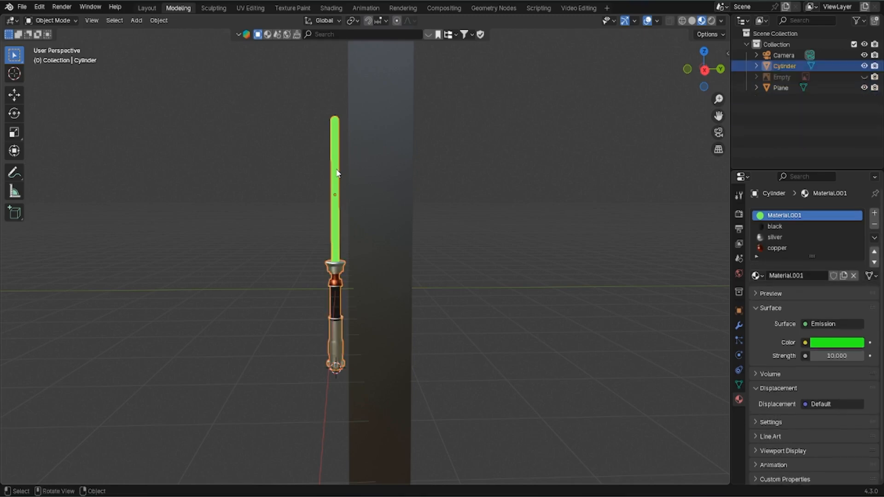
{"action": "double_click", "coordinate": [788, 67]}
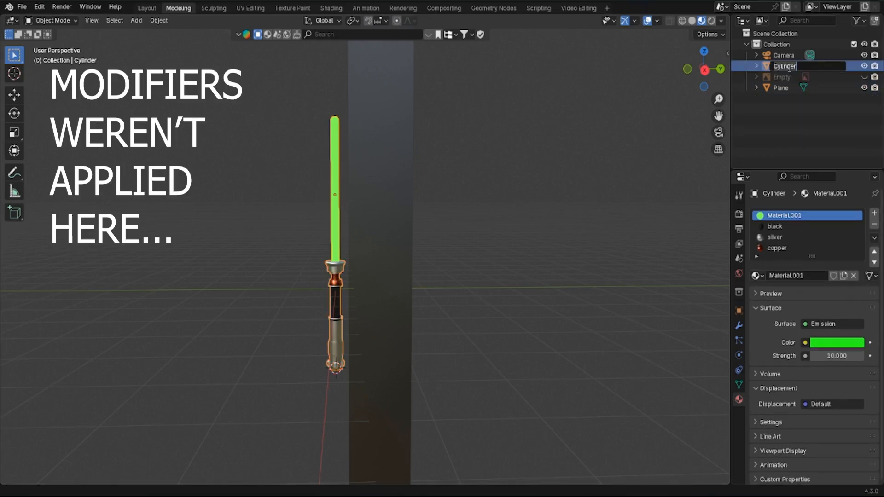
{"action": "type", "text": "Lightsaber"}
Move the camera, reference empty and plane out of Collection into the Scene Collection, leaving only the Lightsaber inside
{"action": "left_click", "coordinate": [795, 55]}
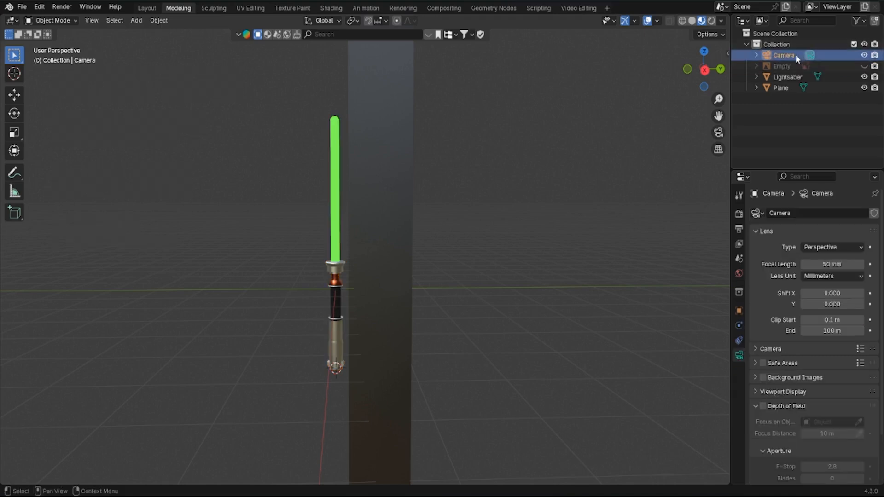
{"action": "left_click_drag", "start_coordinate": [785, 58], "coordinate": [788, 35]}
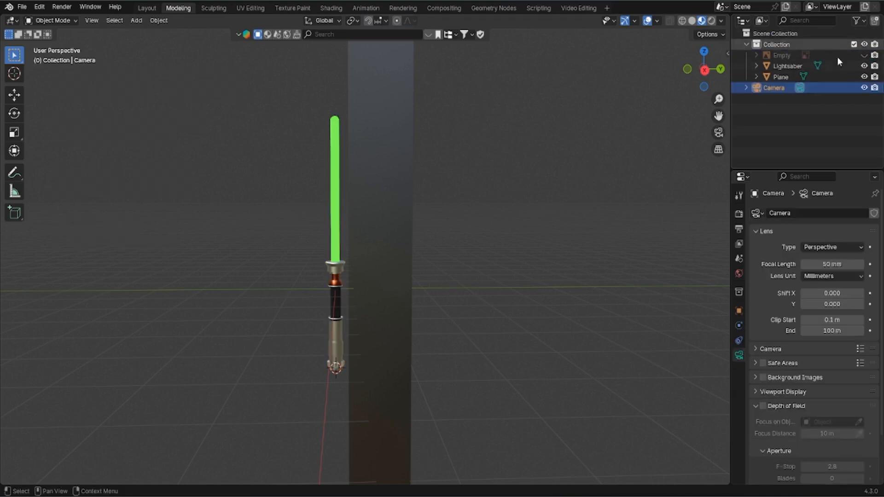
{"action": "left_click_drag", "start_coordinate": [806, 77], "coordinate": [784, 32]}
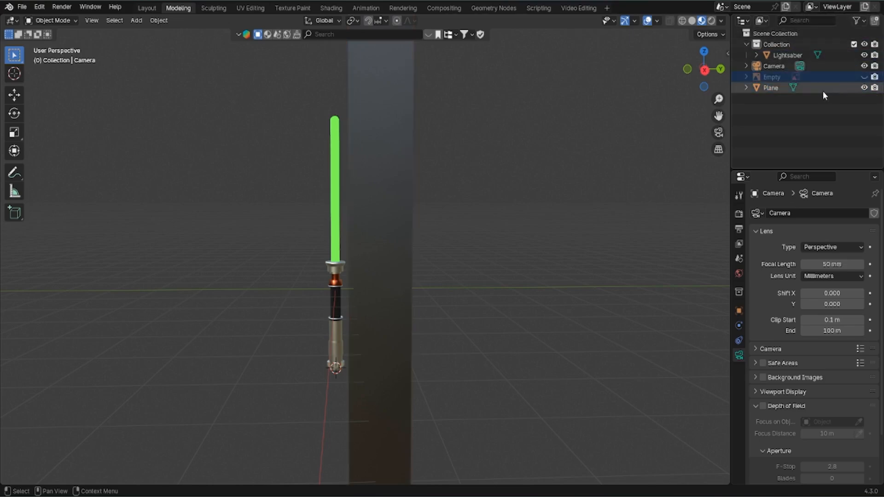
{"action": "left_click", "coordinate": [746, 45]}
{"action": "left_click", "coordinate": [746, 45]}
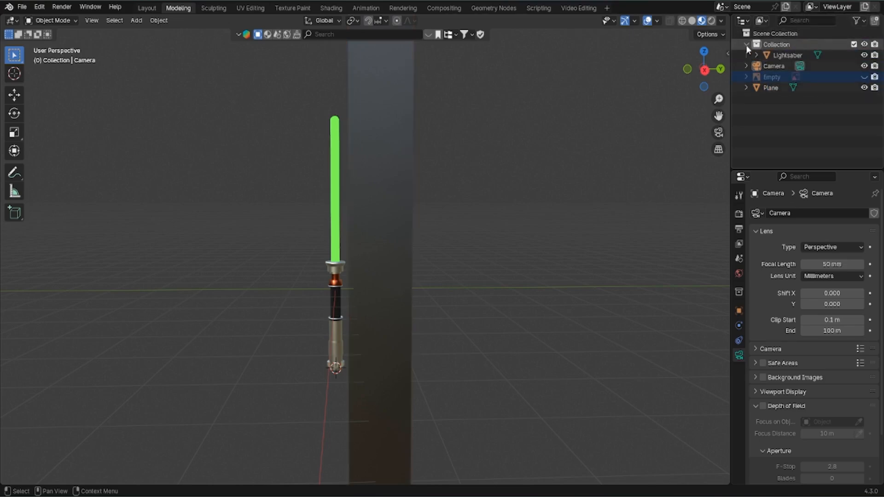
Select the Lightsaber and try a different emission color for its green blade material
{"action": "left_click", "coordinate": [789, 56]}
{"action": "mouse_move", "coordinate": [385, 244]}
{"action": "middle_mouse_down"}
{"action": "mouse_move", "coordinate": [373, 274]}
{"action": "mouse_move", "coordinate": [385, 250]}
{"action": "mouse_move", "coordinate": [495, 251]}
{"action": "mouse_move", "coordinate": [392, 271]}
{"action": "mouse_move", "coordinate": [392, 233]}
{"action": "middle_mouse_up"}
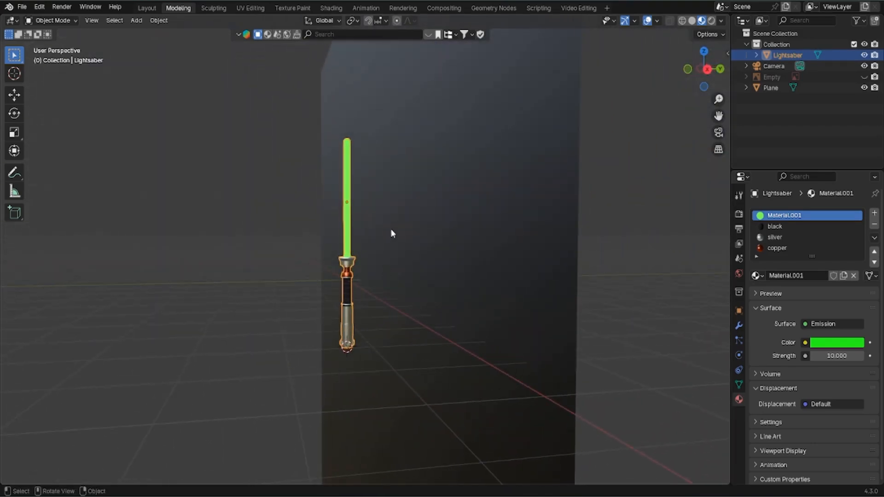
{"action": "middle_click_drag", "start_coordinate": [410, 123], "coordinate": [511, 239]}
{"action": "left_click", "coordinate": [831, 343]}
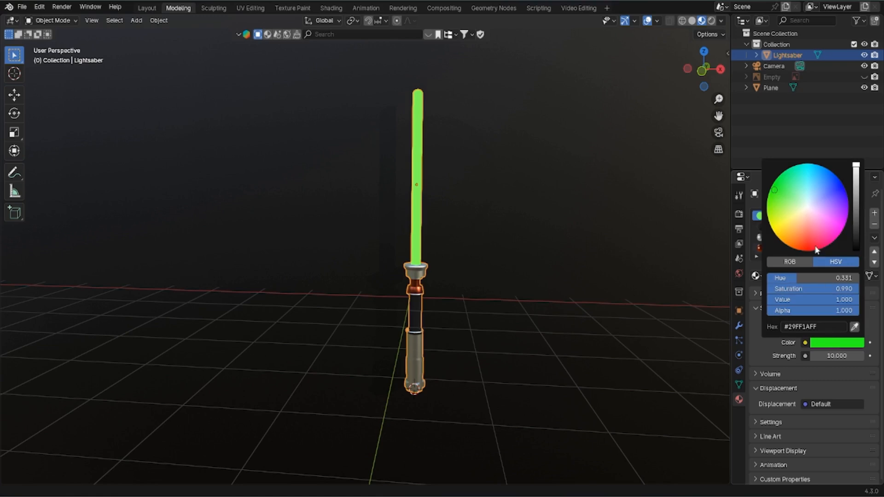
{"action": "left_click_drag", "start_coordinate": [789, 217], "coordinate": [770, 203]}
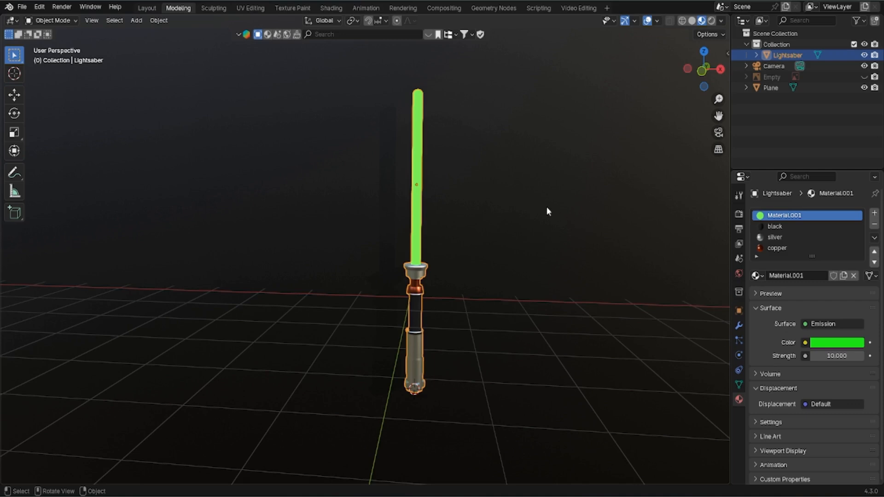
Duplicate the Lightsaber along the X axis in front view and rotate the copy so its blade leans diagonally inward
{"action": "key", "text": "KP_1"}
{"action": "key", "text": "shift+d"}
{"action": "key", "text": "x"}
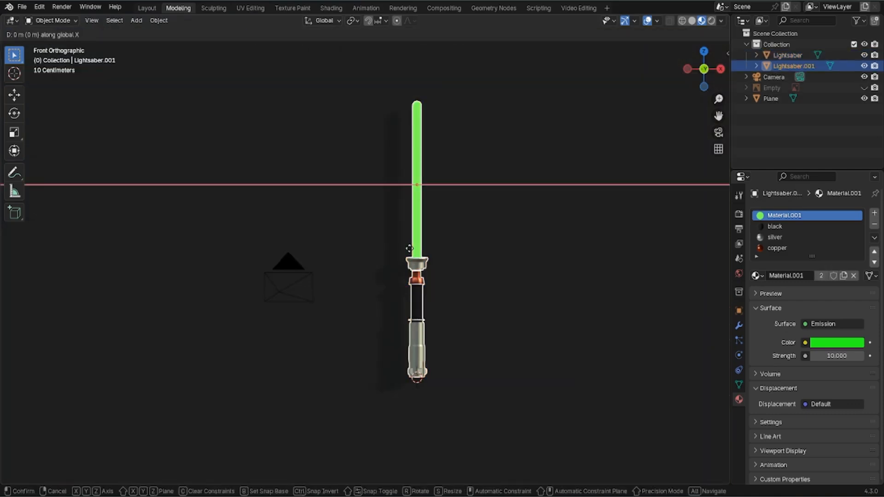
{"action": "left_click", "coordinate": [299, 252]}
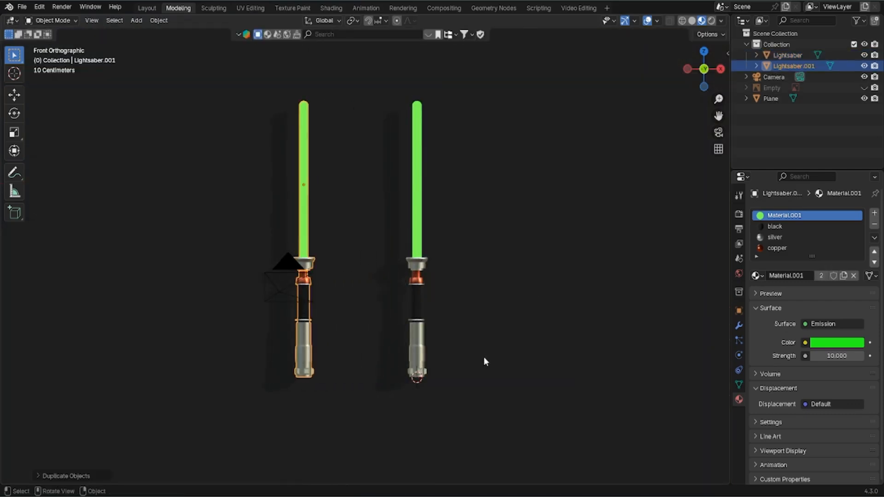
{"action": "key", "text": "r"}
{"action": "left_click", "coordinate": [316, 345]}
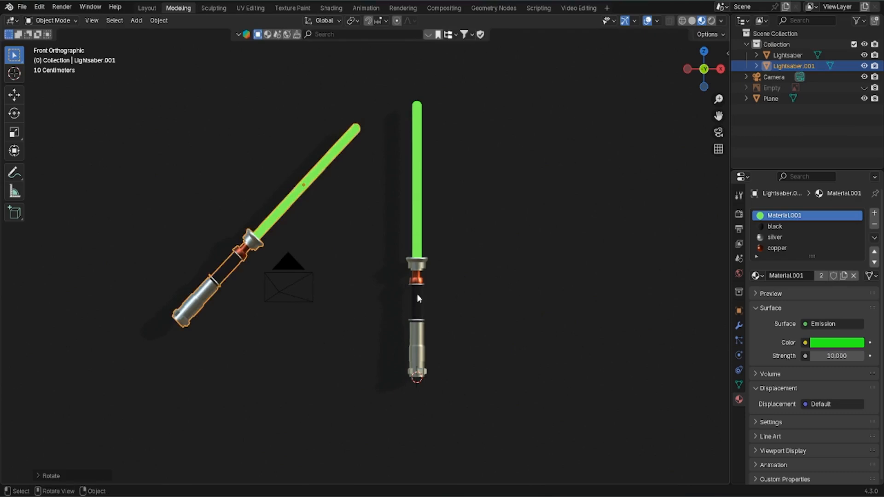
Rotate the original Lightsaber the opposite way and move it along X until the two blades cross
{"action": "left_click", "coordinate": [413, 299]}
{"action": "key", "text": "r"}
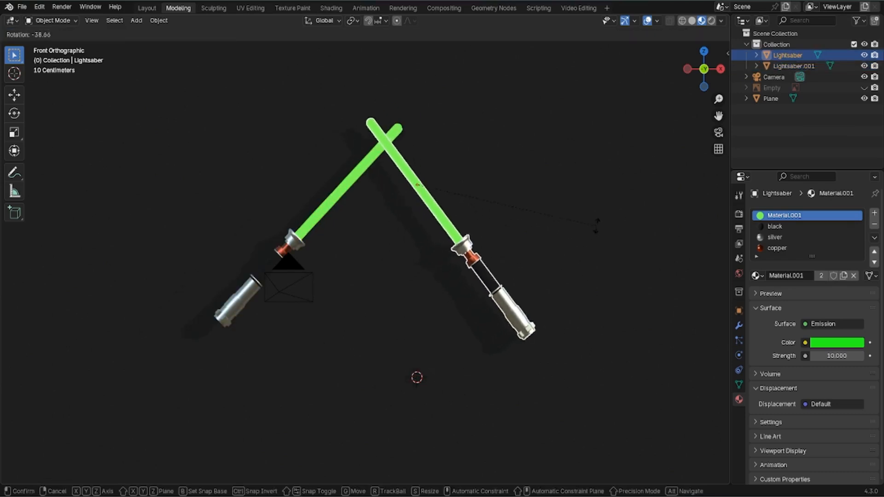
{"action": "left_click", "coordinate": [603, 192]}
{"action": "key", "text": "g"}
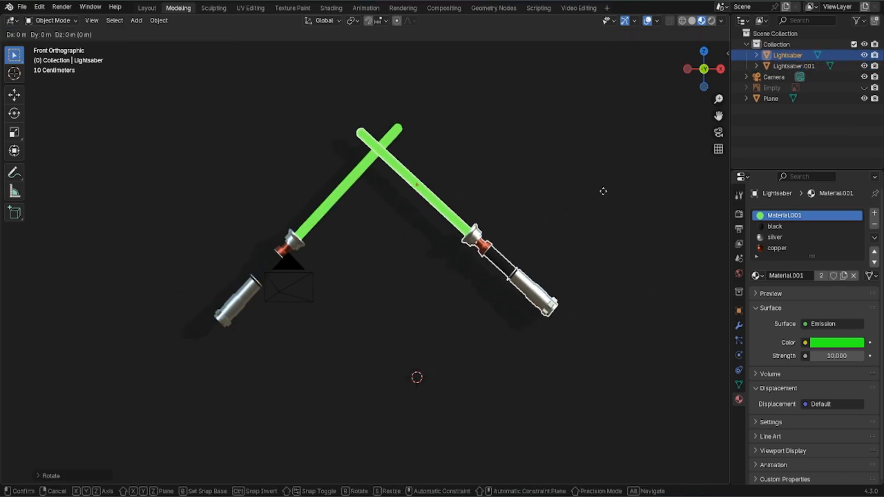
{"action": "key", "text": "x"}
{"action": "left_click", "coordinate": [509, 216]}
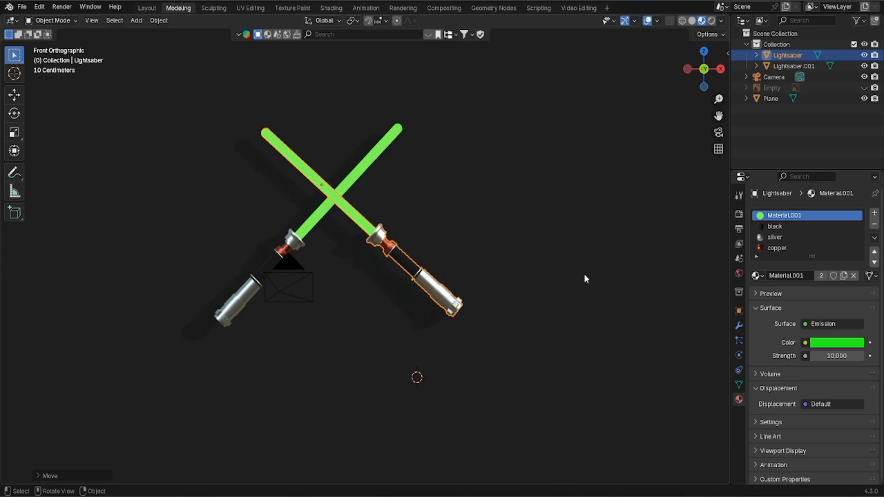
Tilt the crossed lightsabers closer to horizontal and check the composition through the camera
{"action": "left_click", "coordinate": [240, 300]}
{"action": "key", "text": "r"}
{"action": "left_click", "coordinate": [331, 277]}
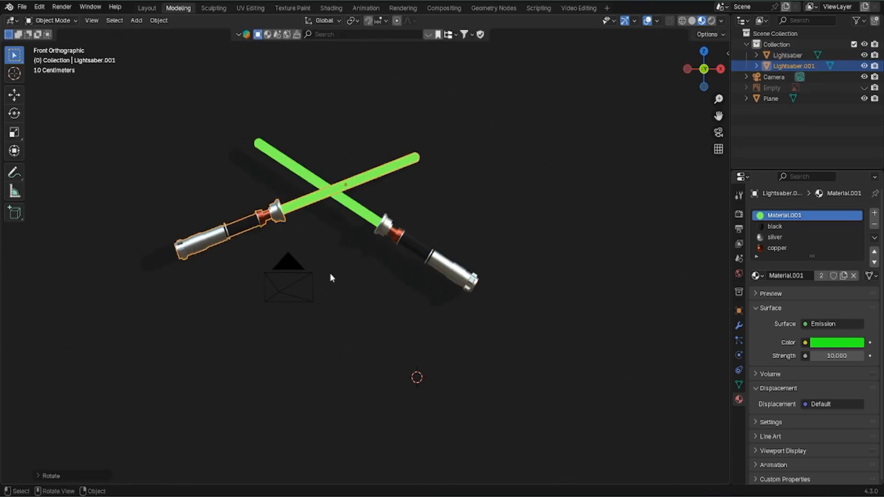
{"action": "key", "text": "KP_0"}
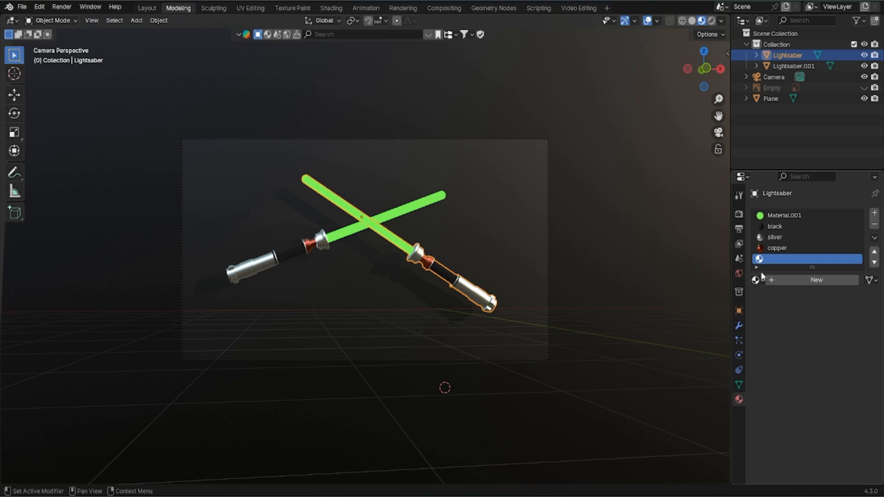
{"action": "left_click_drag", "start_coordinate": [783, 216], "coordinate": [778, 262]}
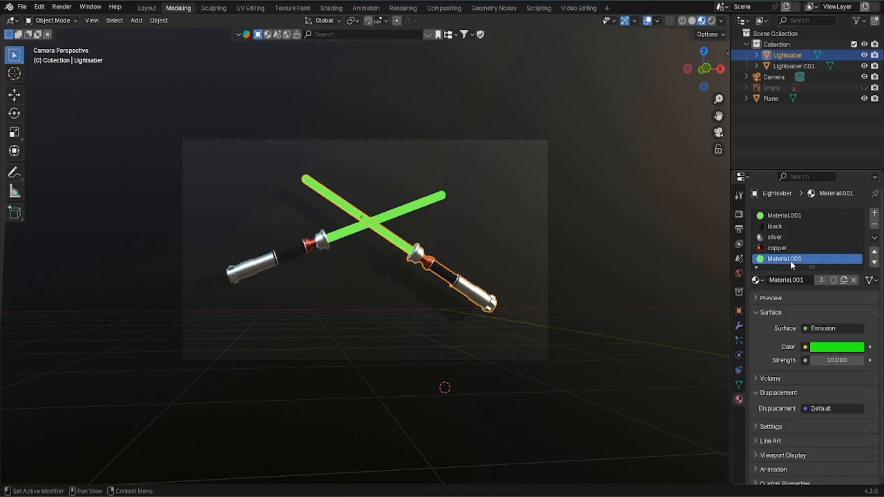
{"action": "left_click", "coordinate": [825, 351]}
{"action": "mouse_move", "coordinate": [801, 234]}
{"action": "left_mouse_down"}
{"action": "mouse_move", "coordinate": [809, 214]}
{"action": "mouse_move", "coordinate": [801, 234]}
{"action": "left_mouse_up"}
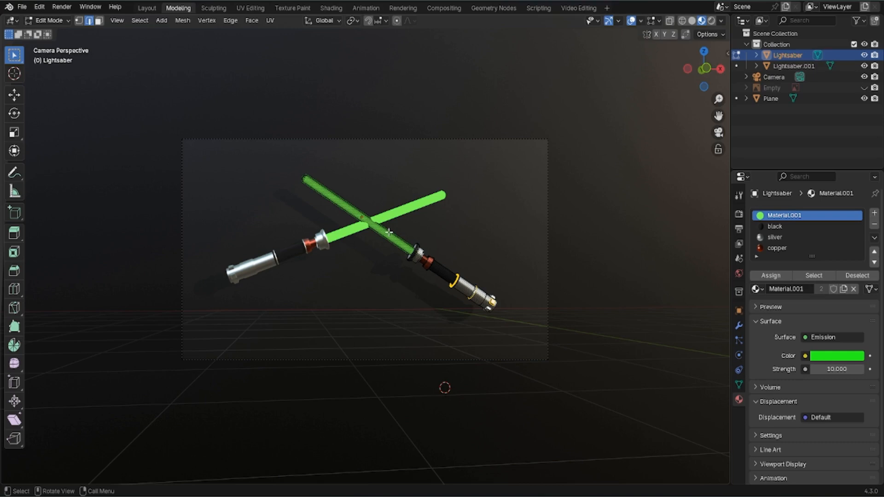
Select only the linked blade geometry of the original Lightsaber and add a new material in an extra material slot
{"action": "key", "text": "l"}
{"action": "key", "text": "ctrl+z"}
{"action": "key", "text": "l"}
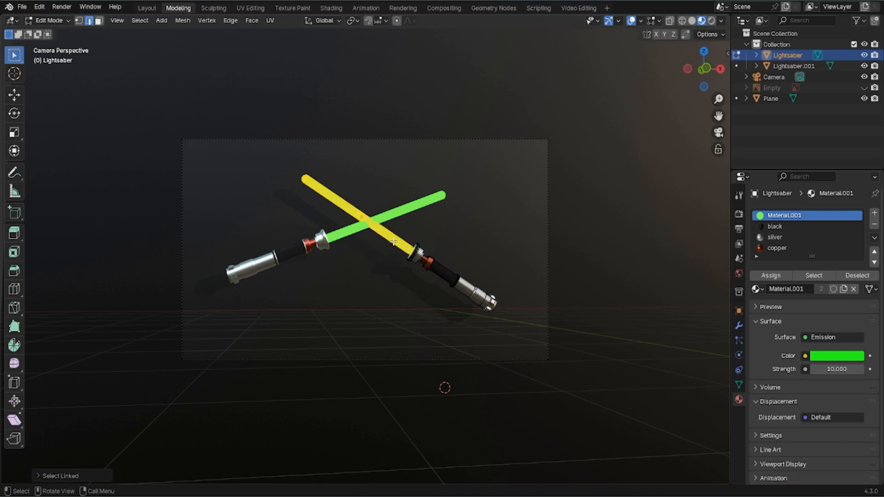
{"action": "left_click", "coordinate": [874, 213]}
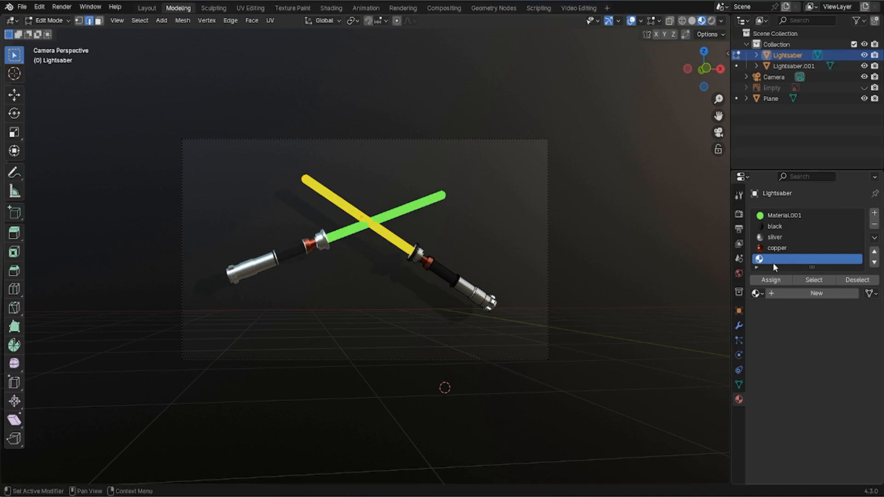
{"action": "left_click", "coordinate": [816, 292]}
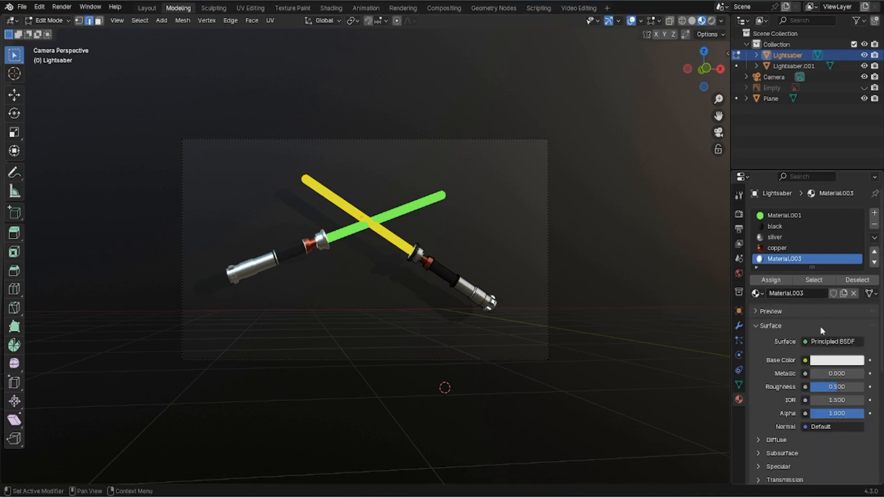
Change the new material's surface to Emission with a red color and assign it to the selected blade
{"action": "left_click", "coordinate": [803, 342]}
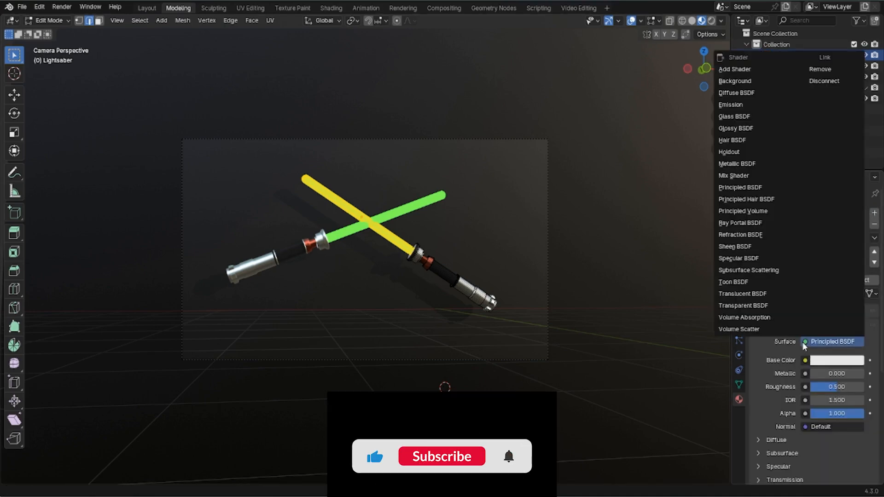
{"action": "left_click", "coordinate": [738, 105]}
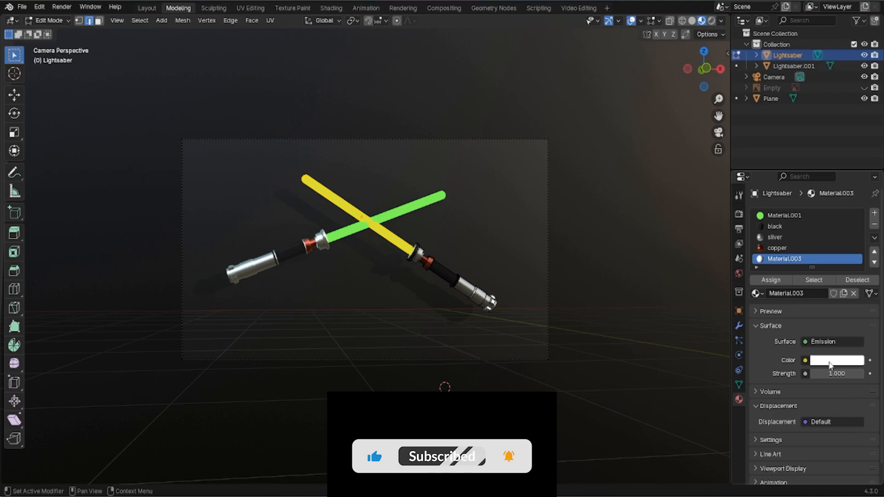
{"action": "left_click", "coordinate": [837, 360]}
{"action": "left_click_drag", "start_coordinate": [818, 235], "coordinate": [843, 203]}
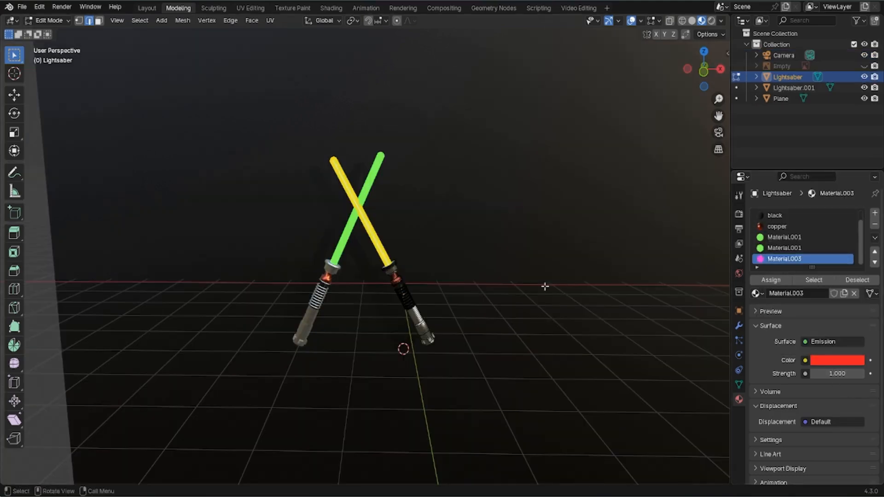
{"action": "left_click", "coordinate": [758, 280]}
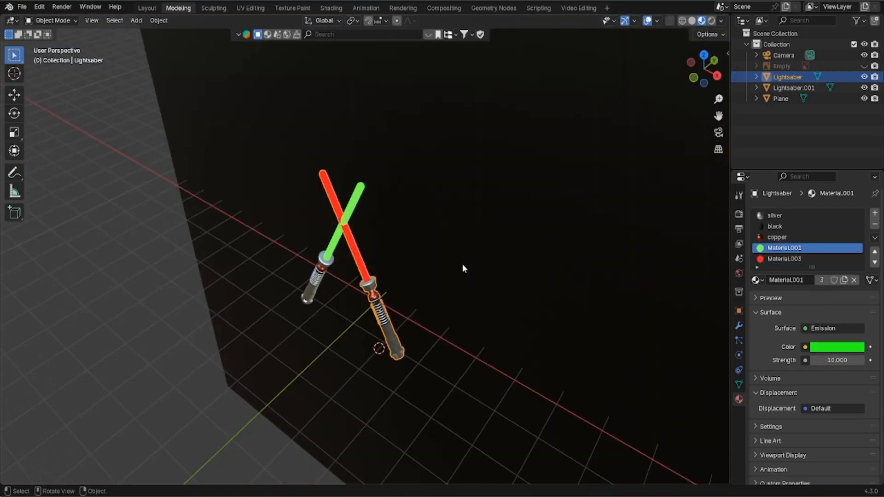
Move the red lightsaber slightly along Y behind the green one and check the pair through the camera
{"action": "key", "text": "g"}
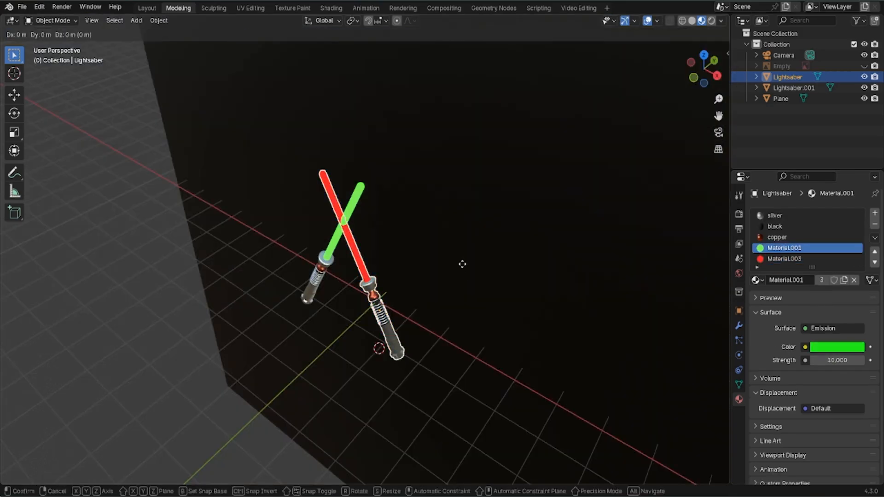
{"action": "key", "text": "y"}
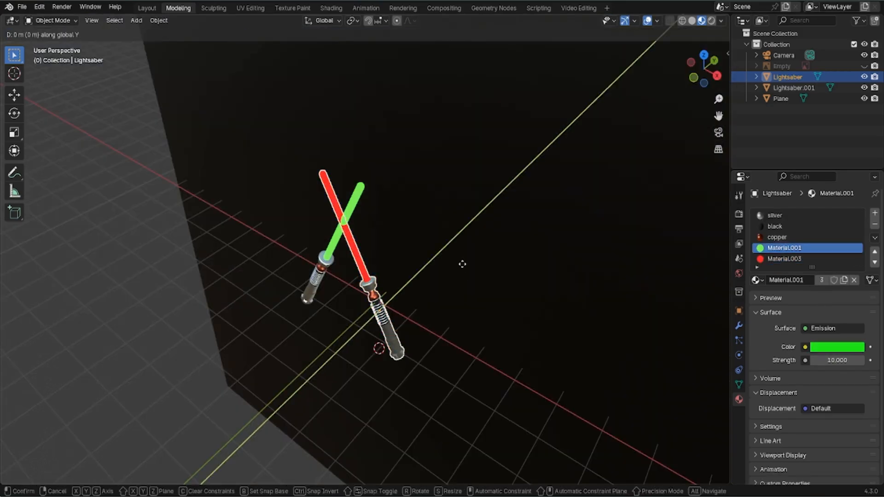
{"action": "left_click", "coordinate": [474, 264]}
{"action": "middle_click_drag", "start_coordinate": [341, 278], "coordinate": [302, 261]}
{"action": "middle_click_drag", "start_coordinate": [351, 243], "coordinate": [367, 240]}
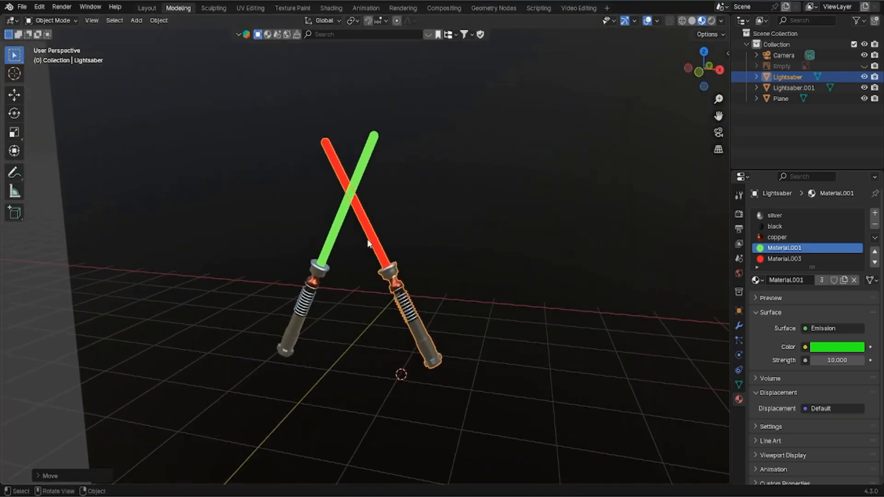
{"action": "key", "text": "KP_0"}
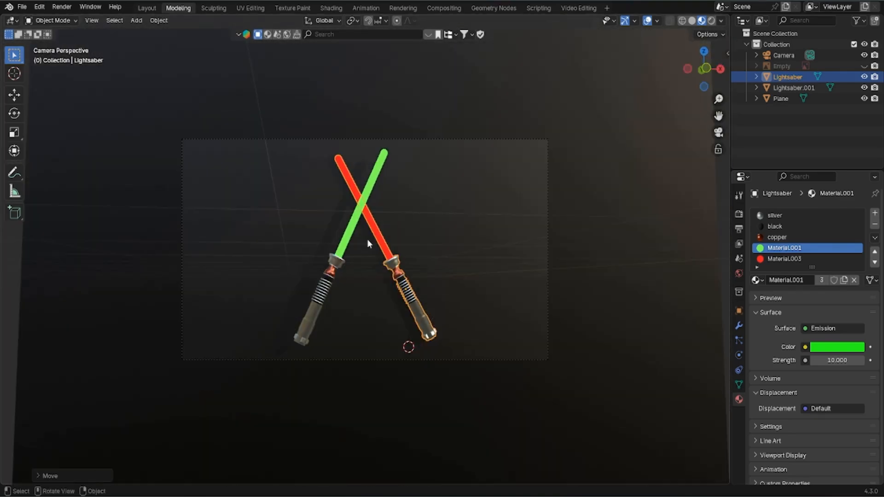
Add an area light with nothing else selected and scale it up well beyond the lightsabers' width
{"action": "left_click", "coordinate": [589, 206]}
{"action": "key", "text": "shift+a"}
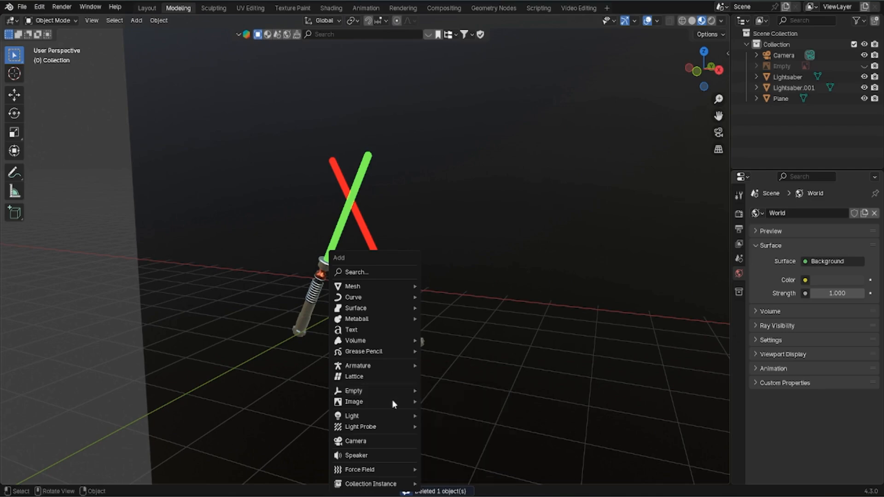
{"action": "mouse_move", "coordinate": [388, 416]}
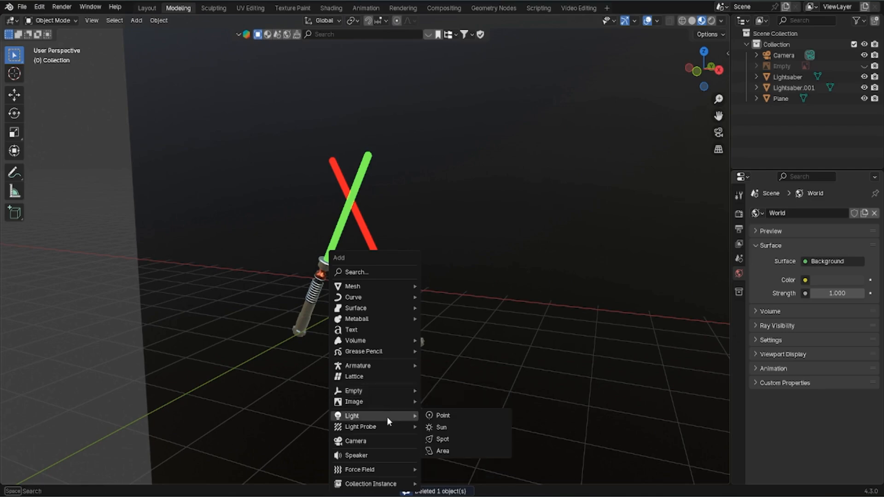
{"action": "left_click", "coordinate": [444, 452]}
{"action": "key", "text": "s"}
{"action": "left_click", "coordinate": [572, 29]}
Move the area light in front of and below the lightsabers and rotate it 180°
{"action": "key", "text": "g"}
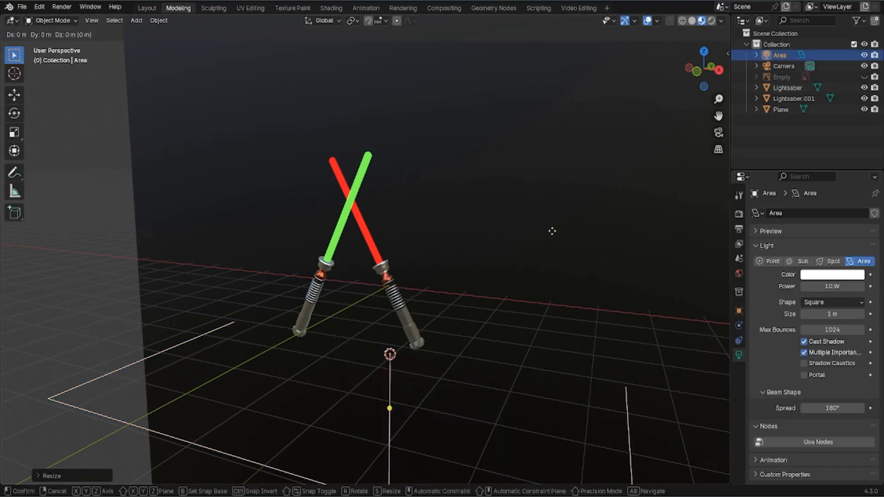
{"action": "left_click", "coordinate": [521, 322]}
{"action": "type", "text": "r1"}
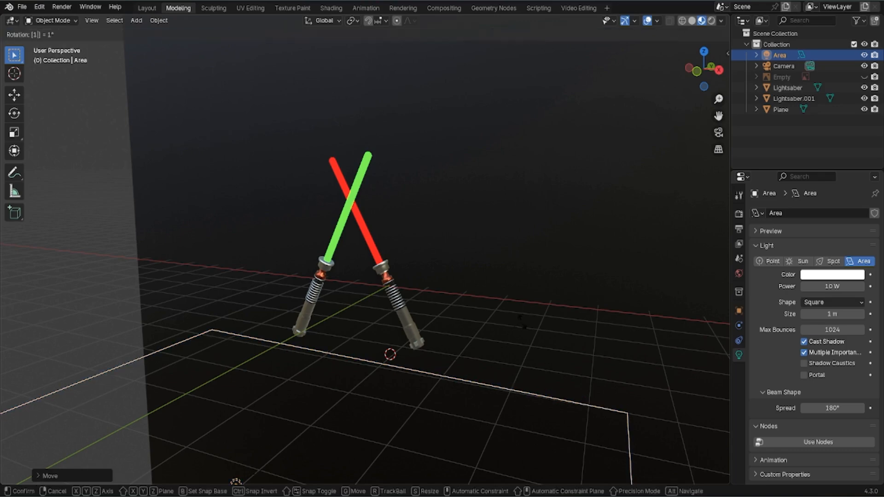
{"action": "type", "text": "80"}
{"action": "left_click", "coordinate": [522, 322]}
{"action": "middle_click_drag", "start_coordinate": [522, 322], "coordinate": [633, 328]}
Shift the area light along Y closer to the lightsabers and tilt it to face them from a side angle
{"action": "key", "text": "g"}
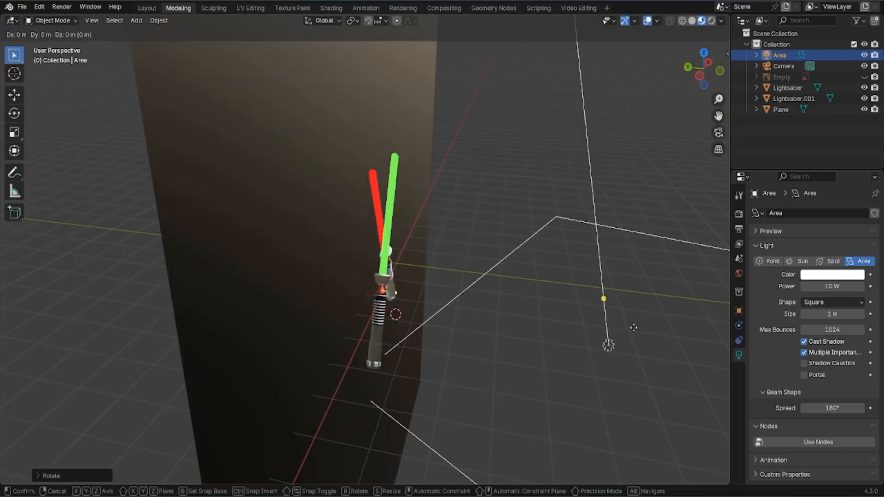
{"action": "key", "text": "y"}
{"action": "left_click", "coordinate": [509, 317]}
{"action": "middle_click_drag", "start_coordinate": [509, 317], "coordinate": [400, 299]}
{"action": "key", "text": "r"}
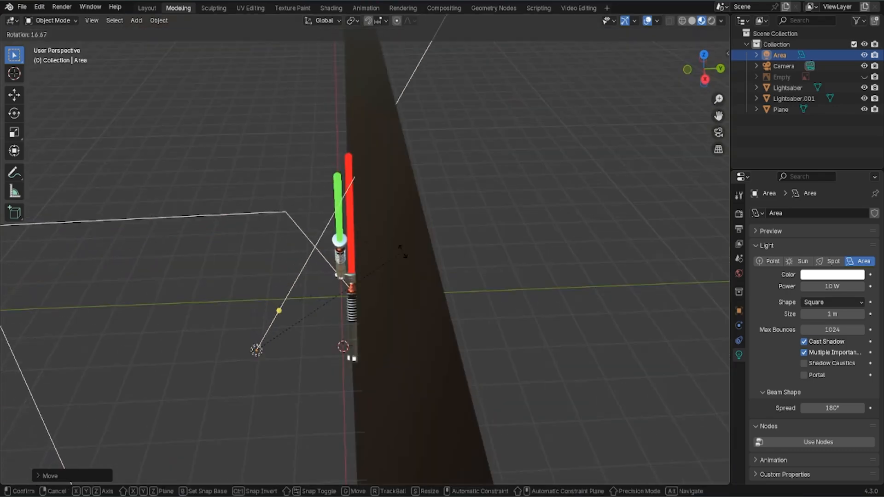
{"action": "left_click", "coordinate": [431, 257]}
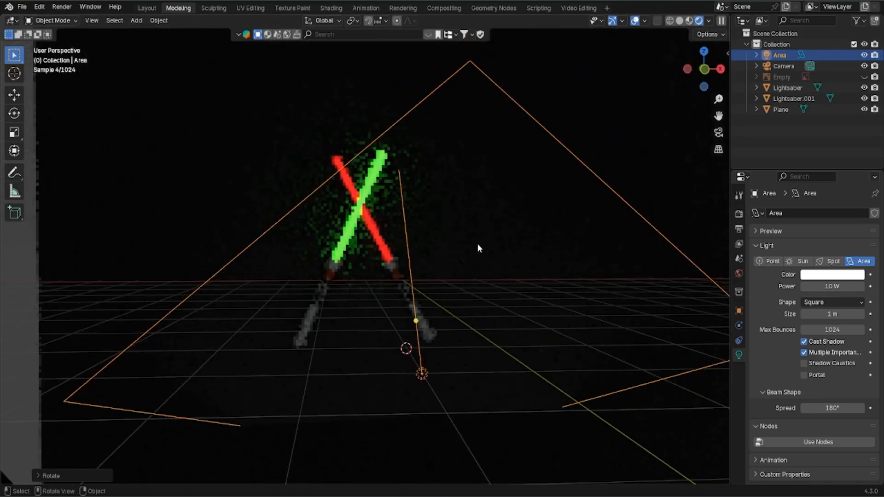
Set the area light's power to 500 W
{"action": "left_click", "coordinate": [830, 287]}
{"action": "type", "text": "500"}
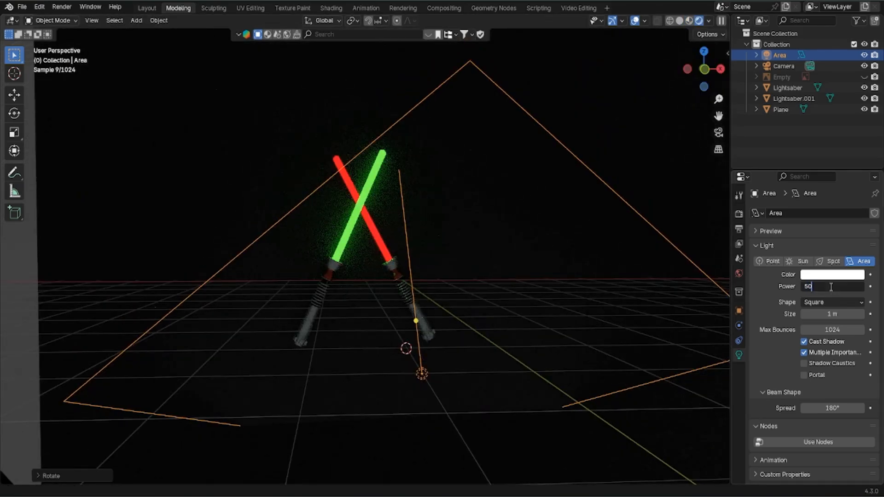
{"action": "key", "text": "Return"}
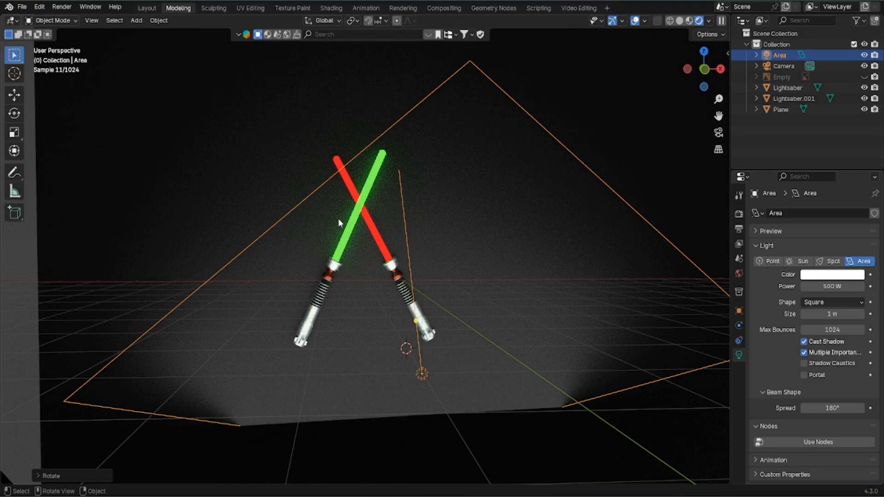
Select the backdrop plane, render the image from the camera, and close the render window
{"action": "left_click", "coordinate": [257, 195]}
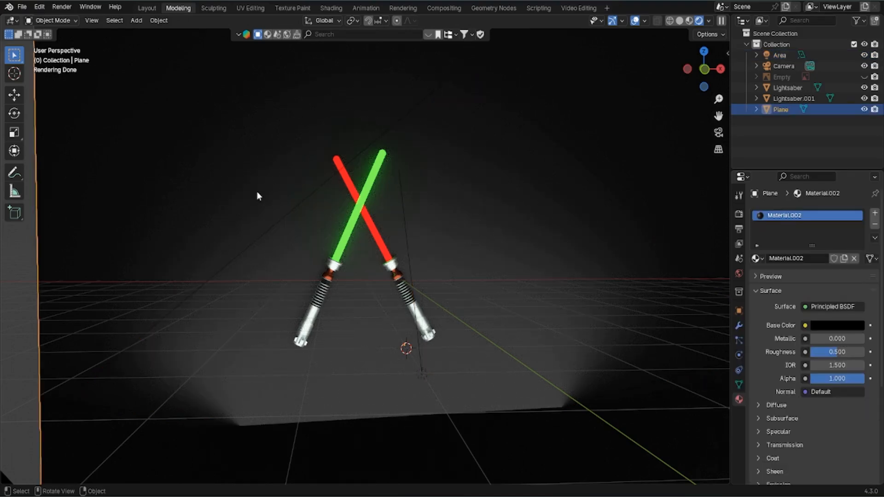
{"action": "key", "text": "F12"}
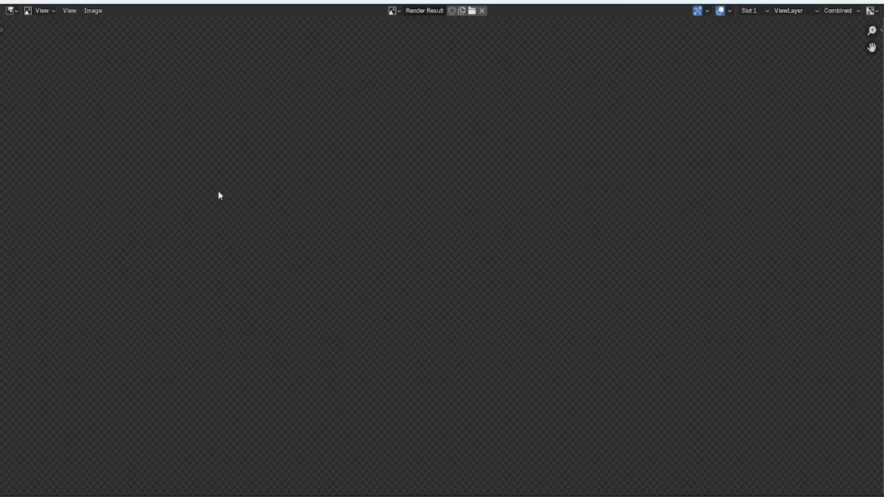
{"action": "left_click", "coordinate": [874, 2]}
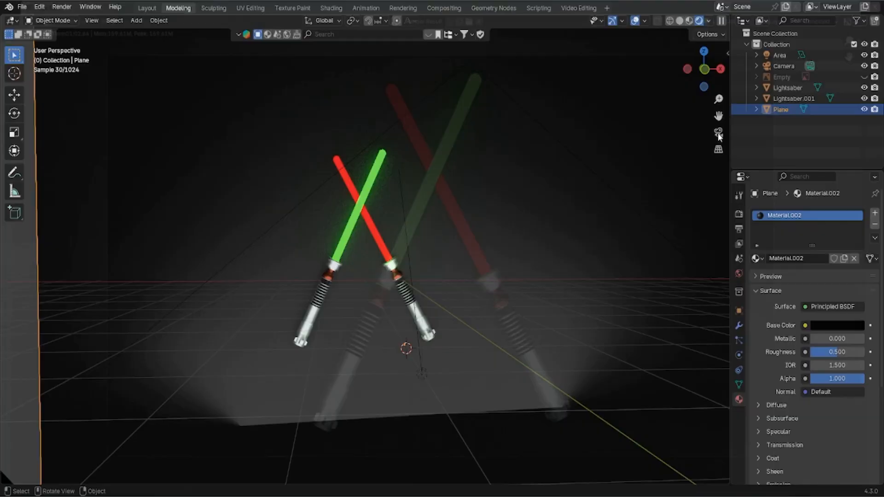